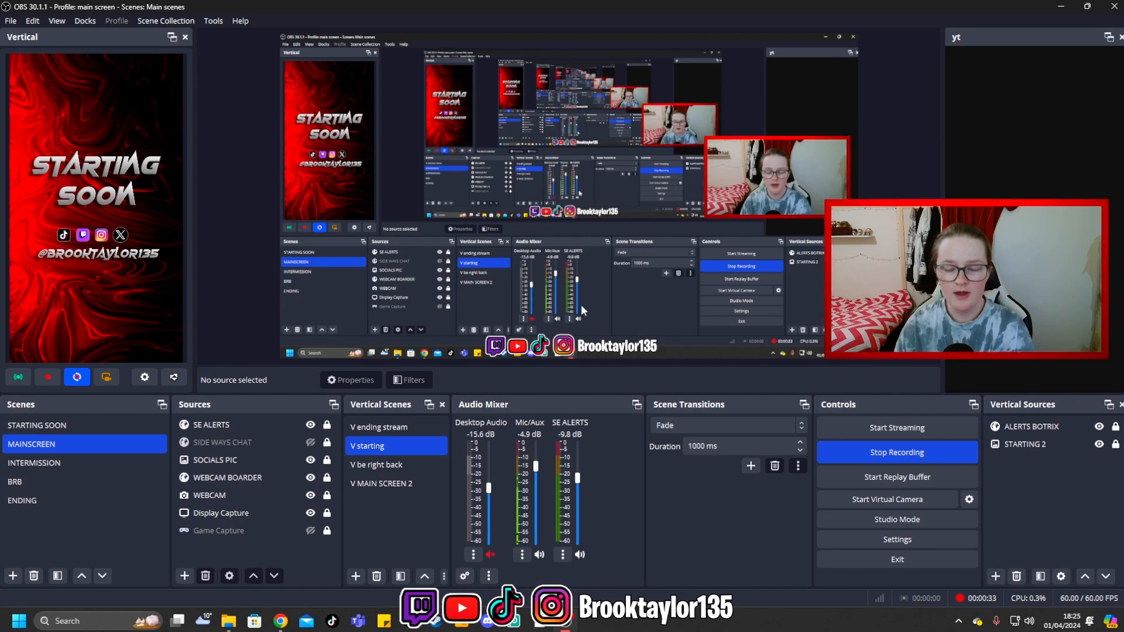
{"action": "left_click", "coordinate": [91, 23]}
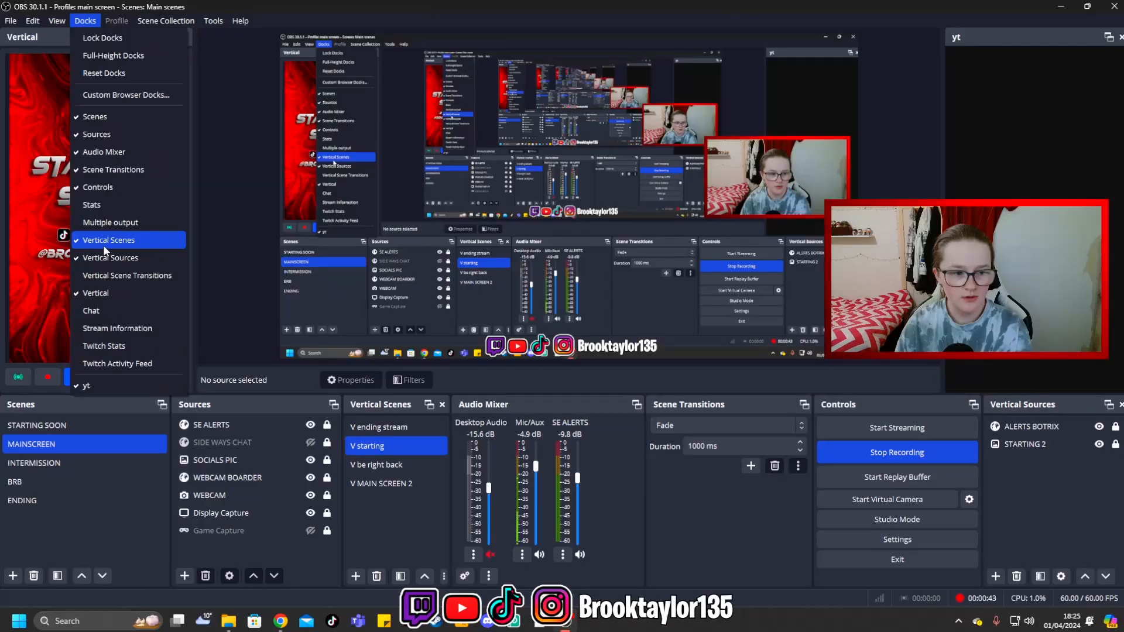
{"action": "left_click", "coordinate": [144, 377]}
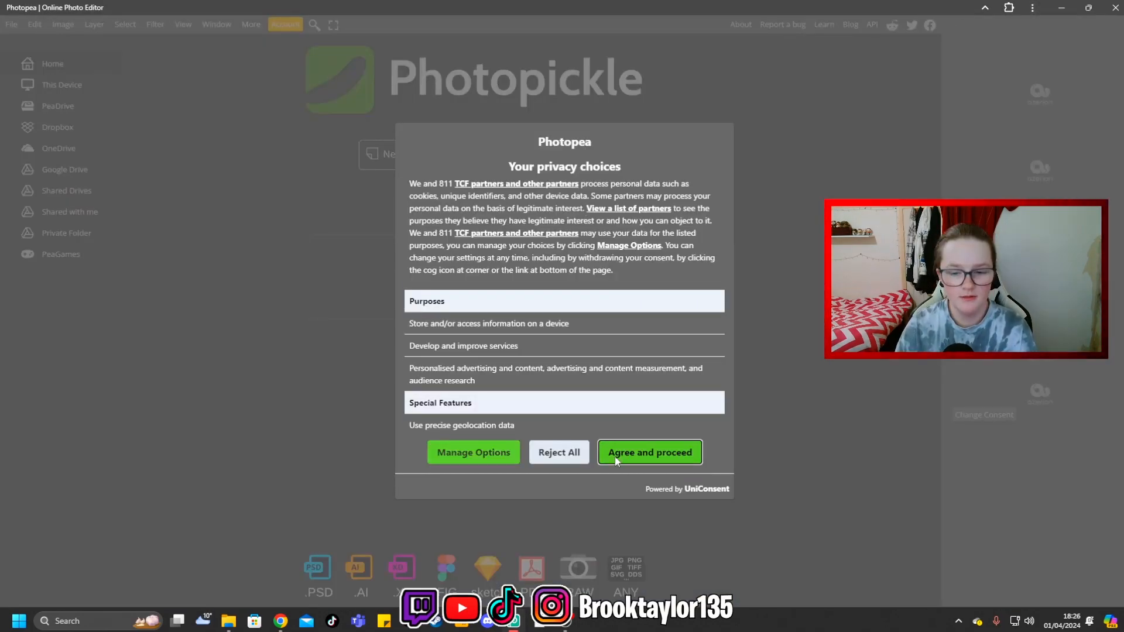
{"action": "left_click", "coordinate": [615, 460]}
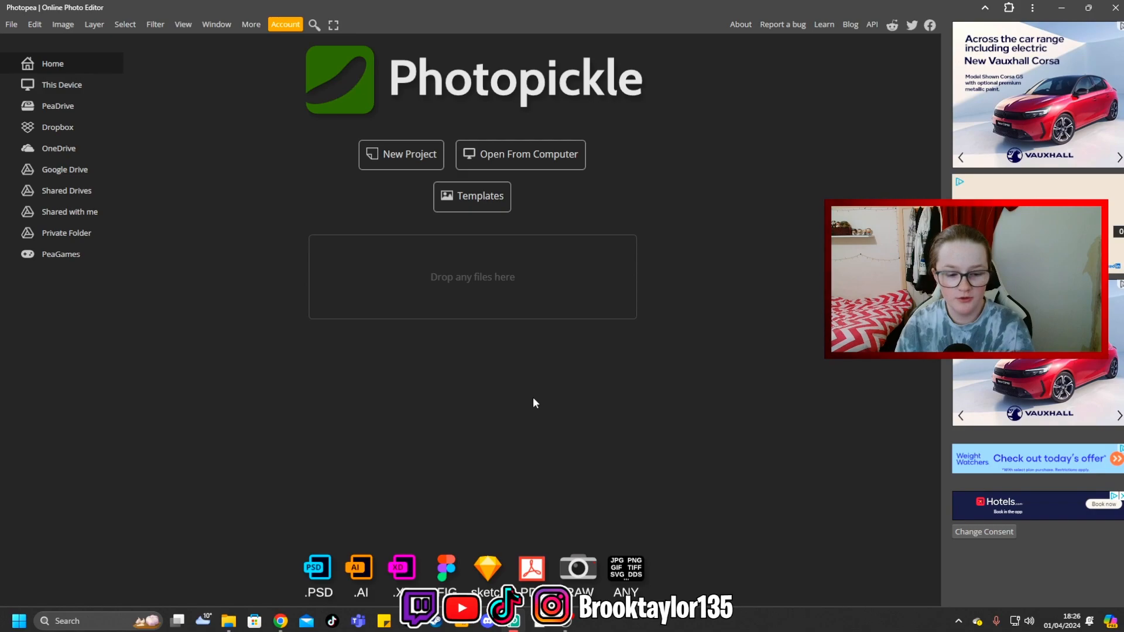
- Create a new white project at 1080 × 1920 pixels using the Insta Story preset
{"action": "left_click", "coordinate": [402, 156]}
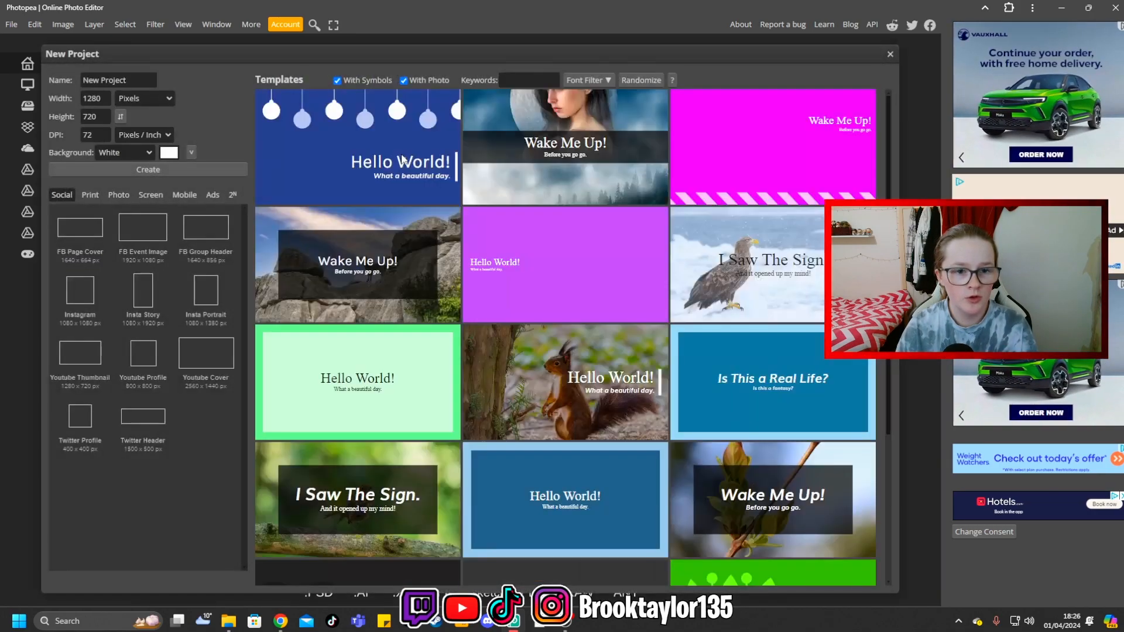
{"action": "double_click", "coordinate": [93, 98]}
{"action": "type", "text": "108"}
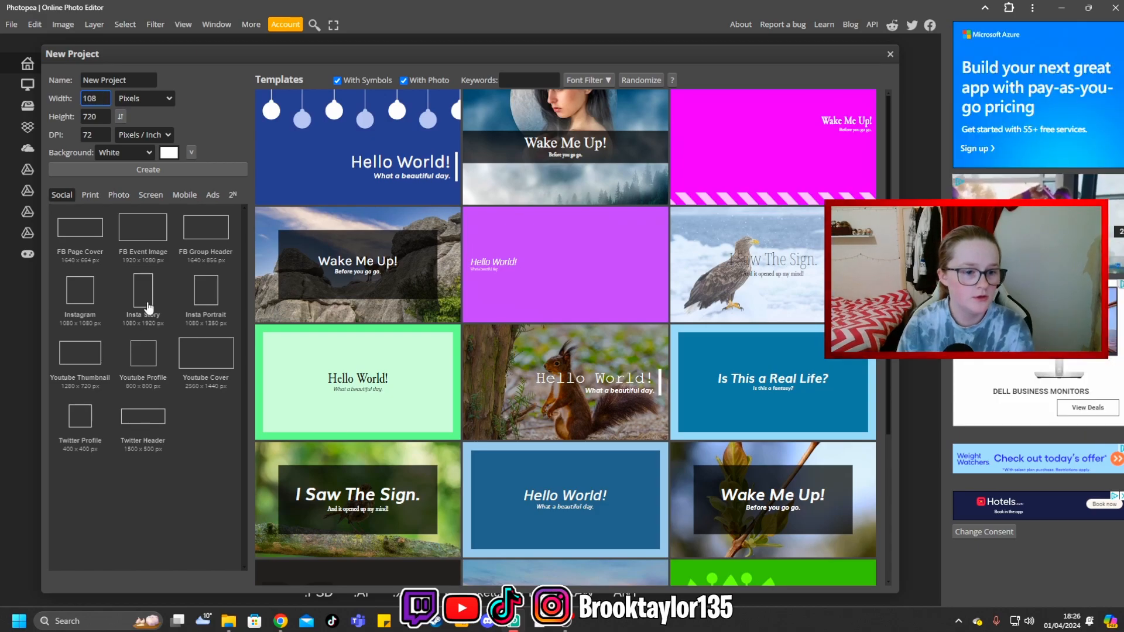
{"action": "left_click", "coordinate": [149, 305]}
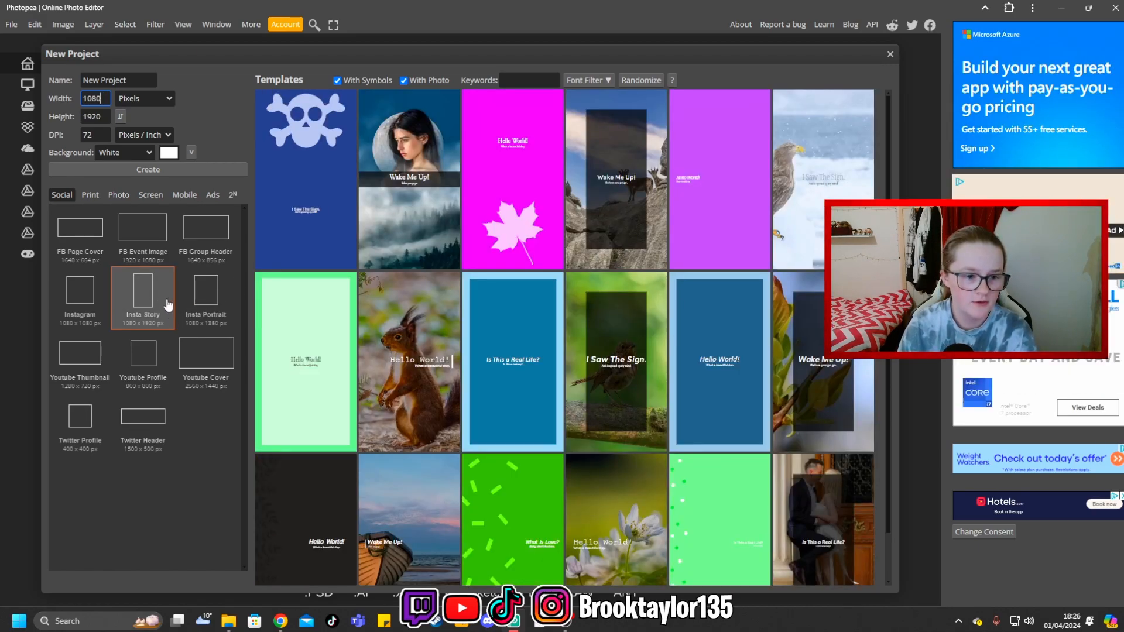
{"action": "left_click", "coordinate": [154, 168]}
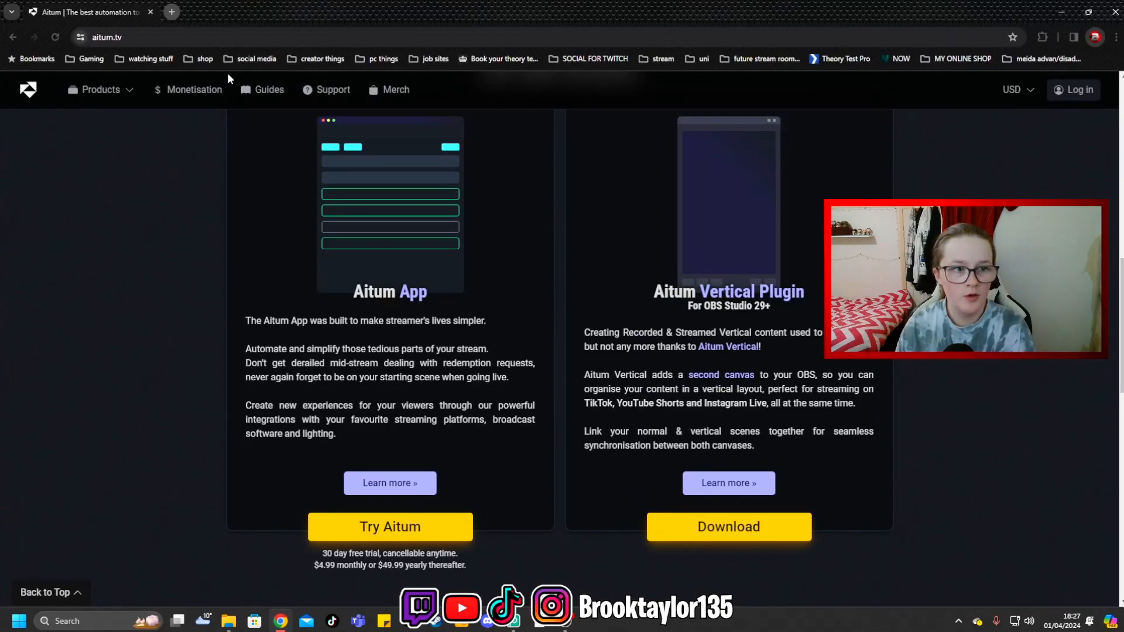
- Switch to Chrome, bring its window onto this screen maximized, and search Google Images for "backgrounds" in a new tab
{"action": "left_click_drag", "start_coordinate": [237, 11], "coordinate": [783, 54]}
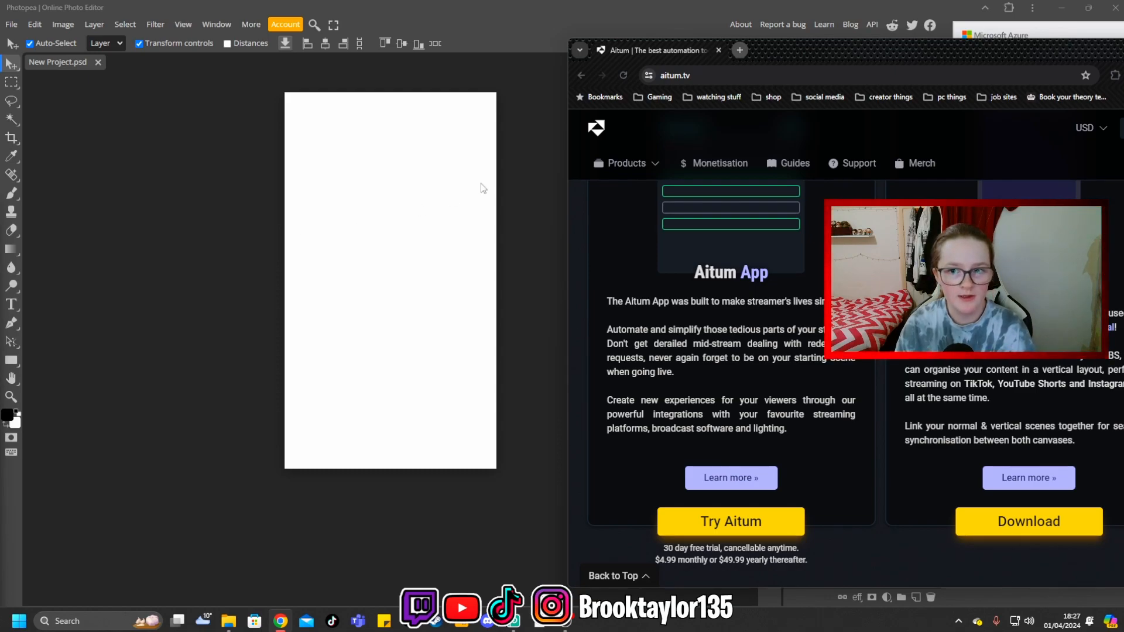
{"action": "left_click_drag", "start_coordinate": [840, 69], "coordinate": [546, 79]}
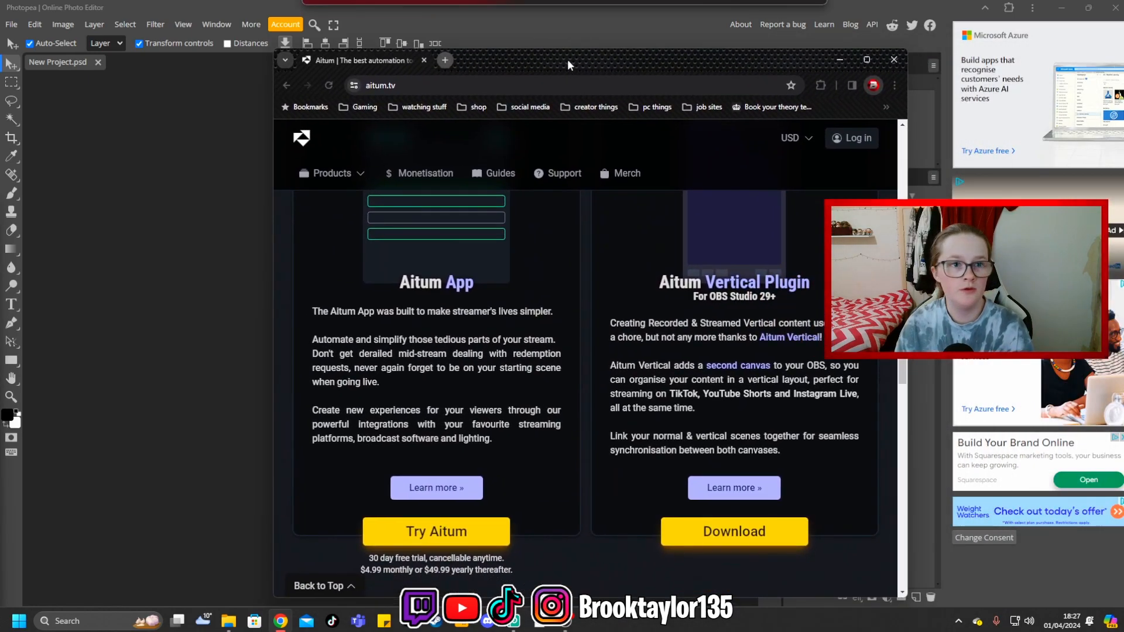
{"action": "double_click", "coordinate": [809, 67]}
{"action": "left_click", "coordinate": [177, 12]}
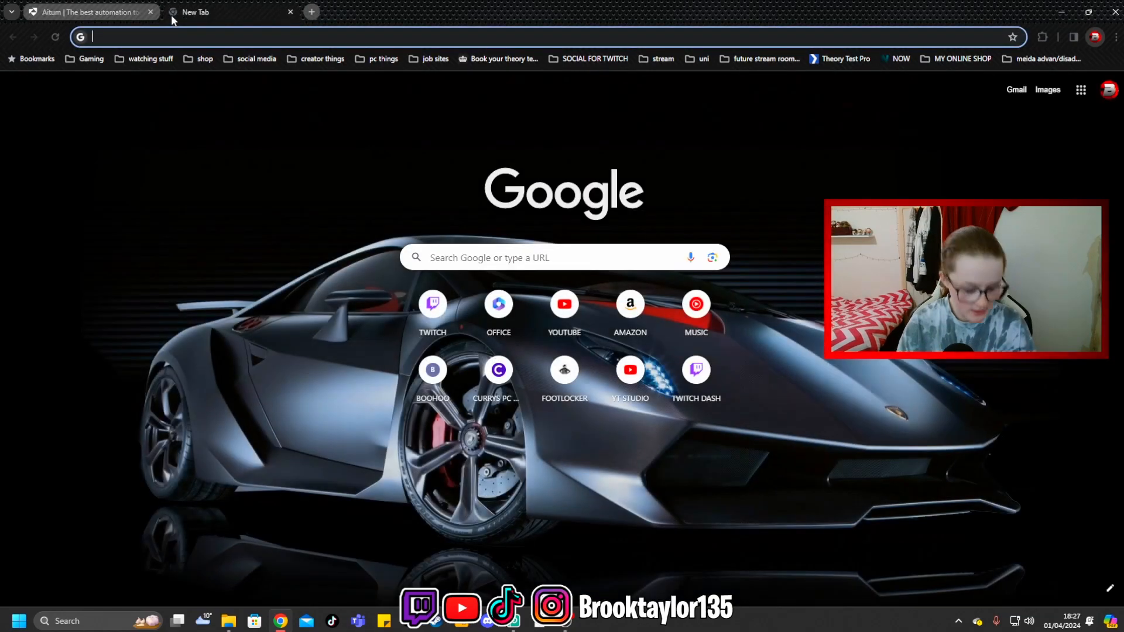
{"action": "type", "text": "backgrounds"}
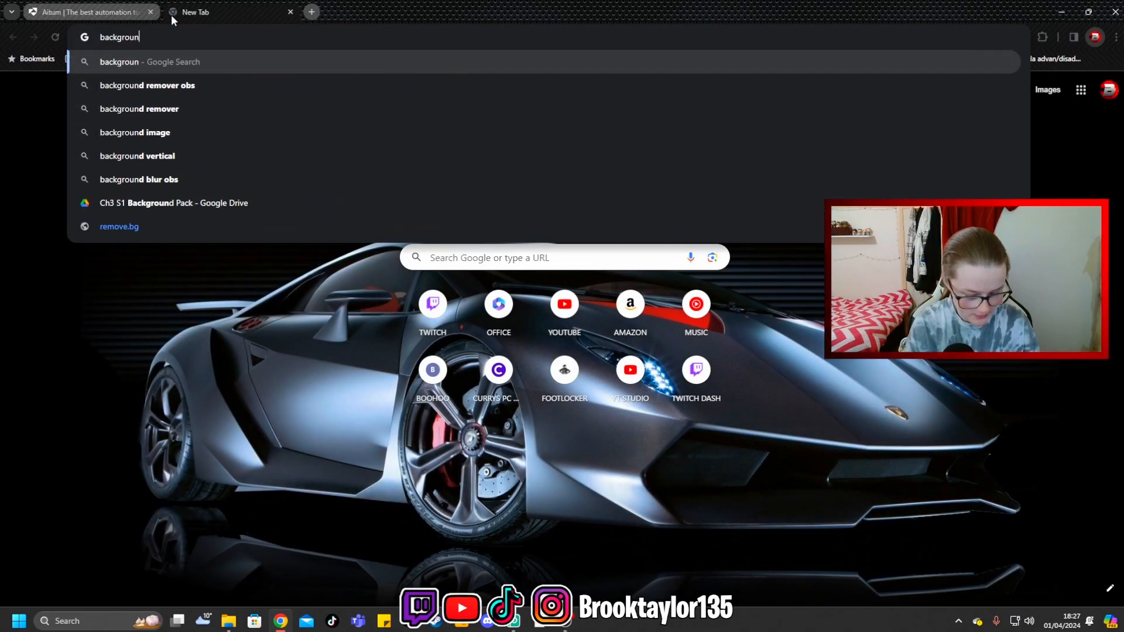
{"action": "key", "text": "Return"}
{"action": "left_click", "coordinate": [182, 138]}
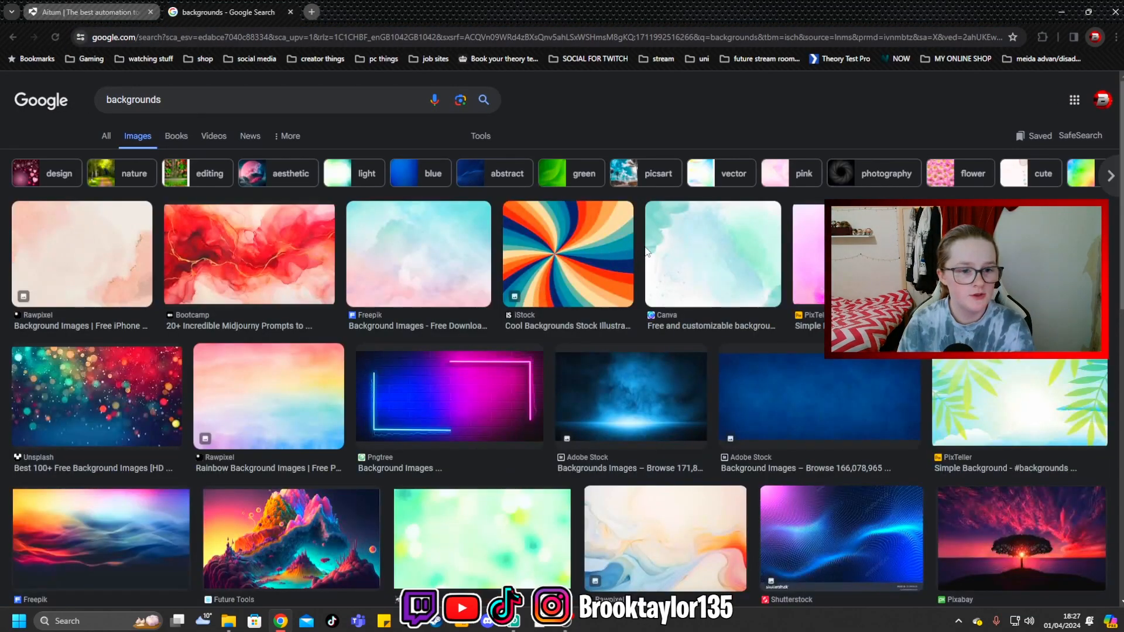
- Save the Pngtree blue and pink neon brick-wall background image to the Downloads folder as a JPEG
{"action": "scroll", "coordinate": [573, 428], "scroll_direction": "down", "scroll_amount": 2}
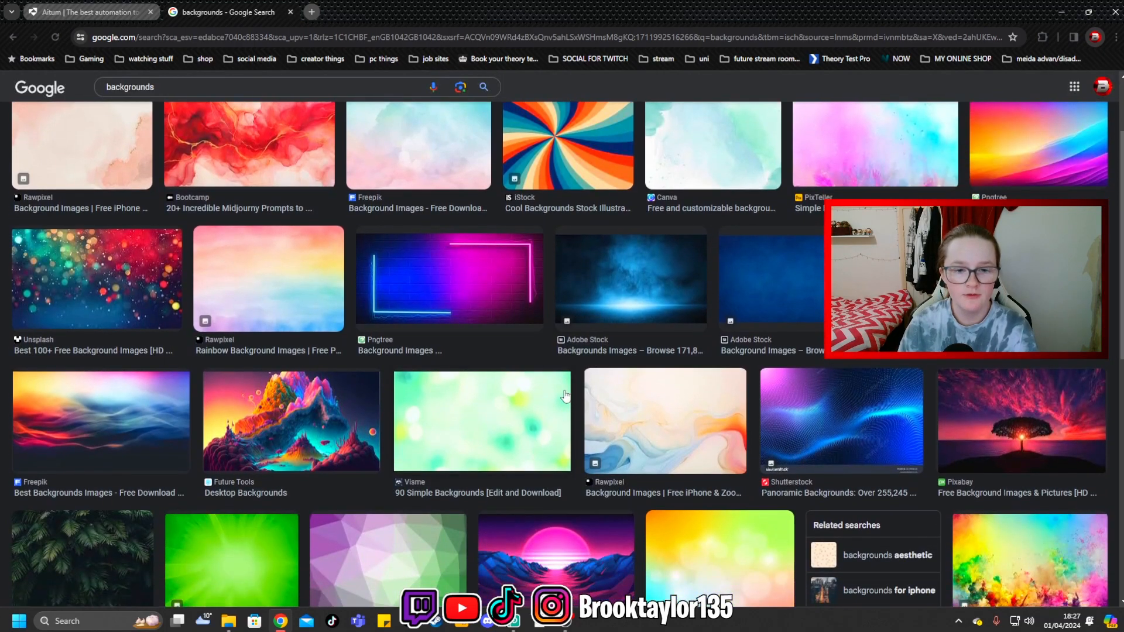
{"action": "left_click", "coordinate": [474, 307]}
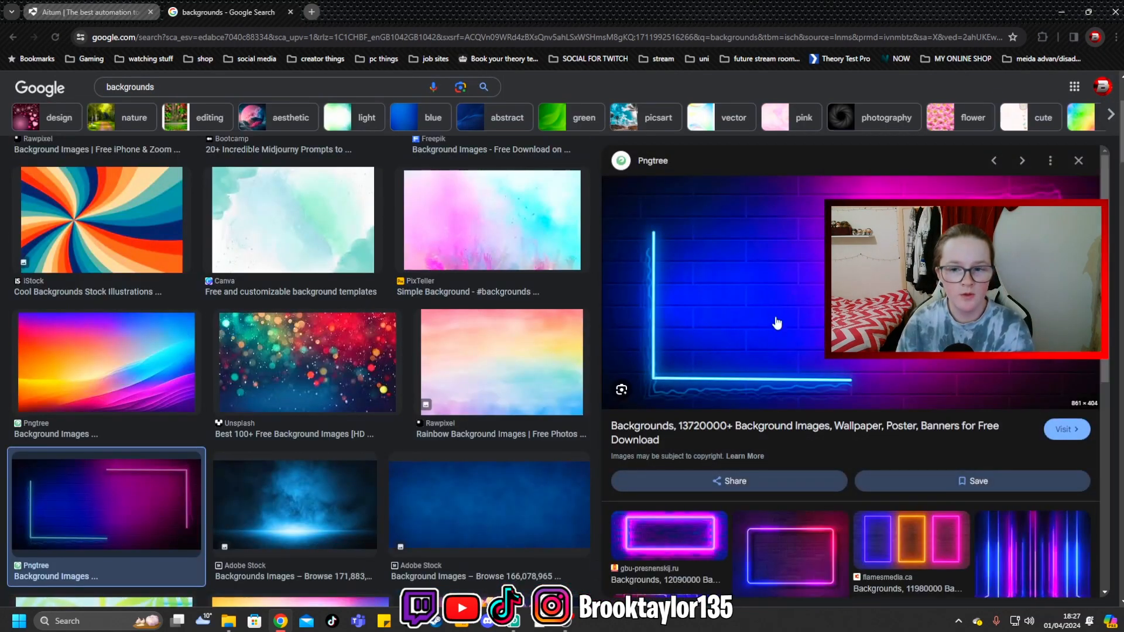
{"action": "right_click", "coordinate": [809, 309]}
{"action": "left_click", "coordinate": [844, 465]}
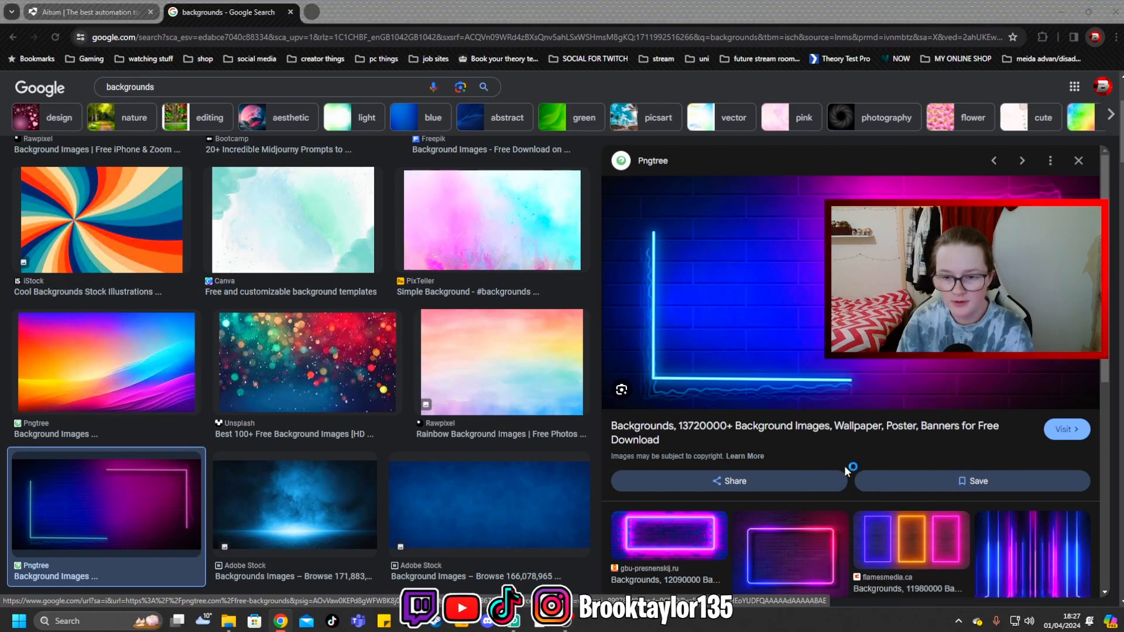
{"action": "scroll", "coordinate": [234, 308], "scroll_direction": "up", "scroll_amount": 3}
{"action": "left_click", "coordinate": [234, 308]}
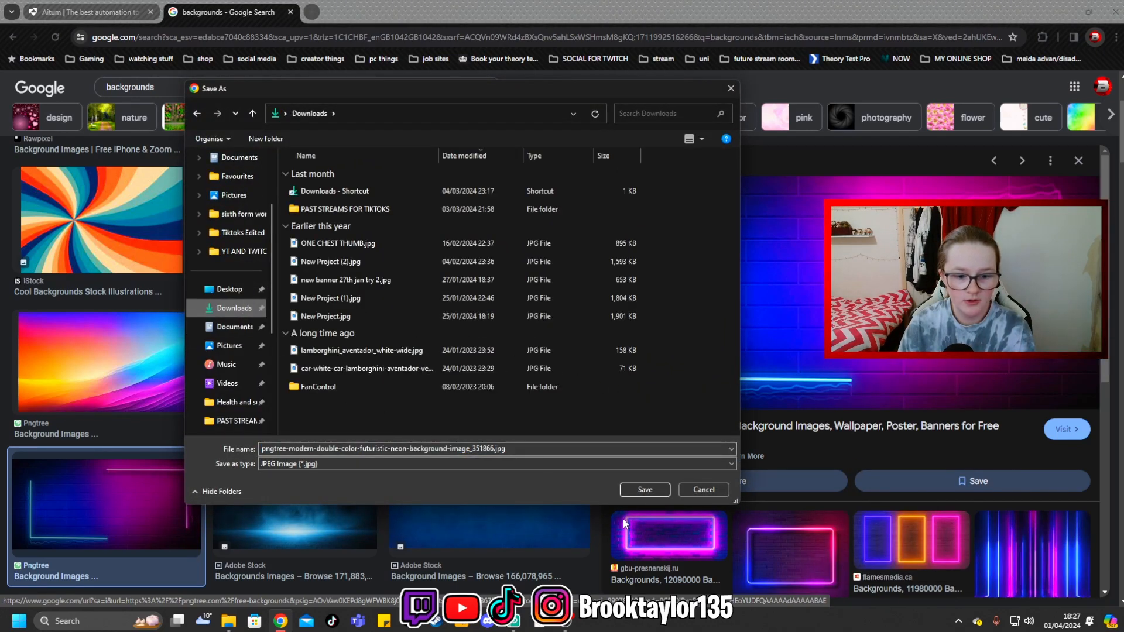
{"action": "left_click", "coordinate": [646, 491]}
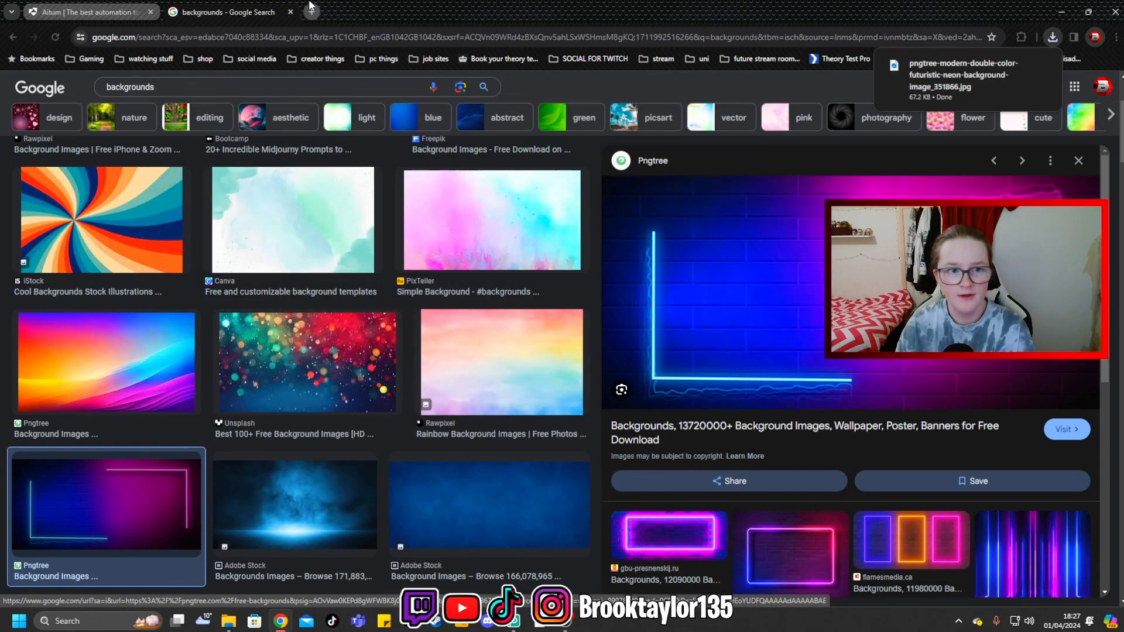
- Switch back to Photopea and place the downloaded neon background JPG from Downloads into the blank project
{"action": "left_click", "coordinate": [514, 621]}
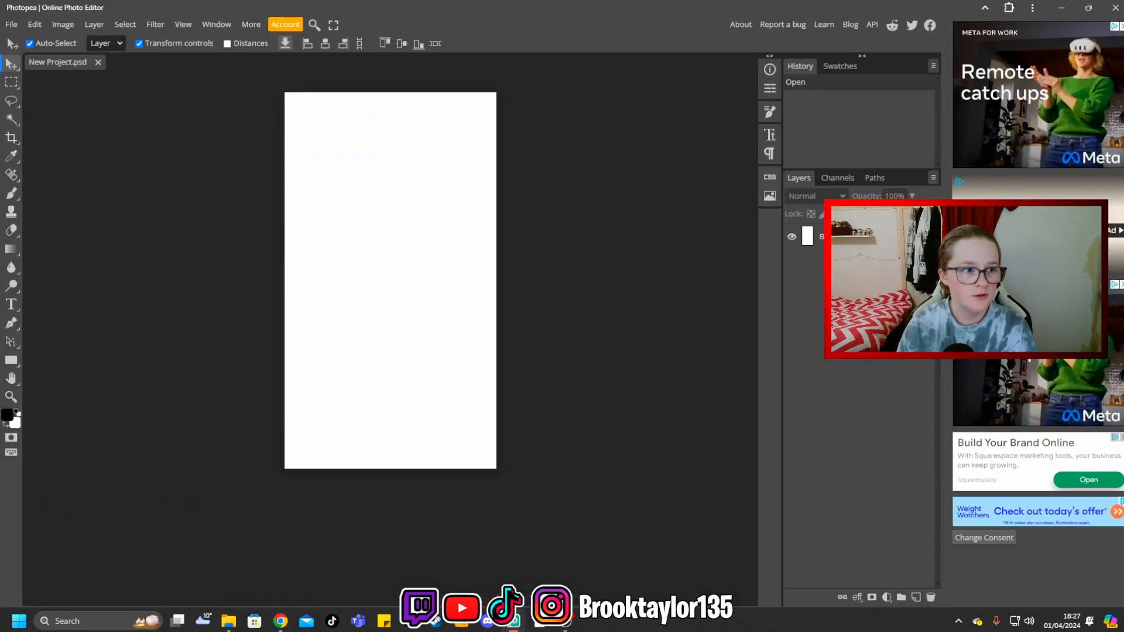
{"action": "left_click", "coordinate": [18, 22]}
{"action": "left_click", "coordinate": [35, 76]}
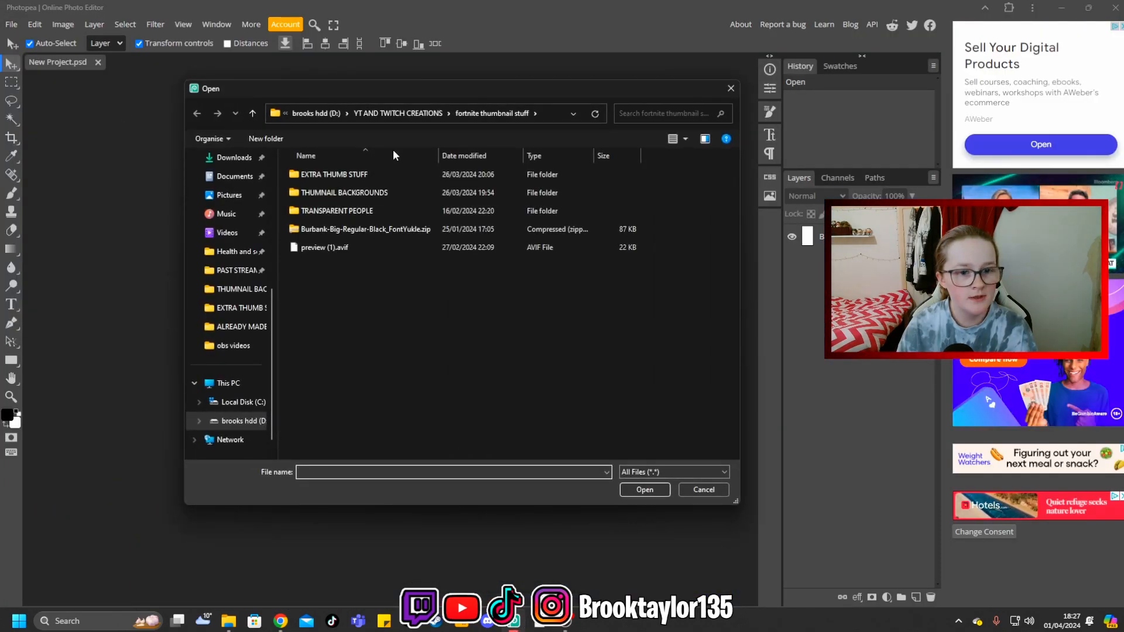
{"action": "left_click", "coordinate": [231, 157]}
{"action": "left_click", "coordinate": [359, 193]}
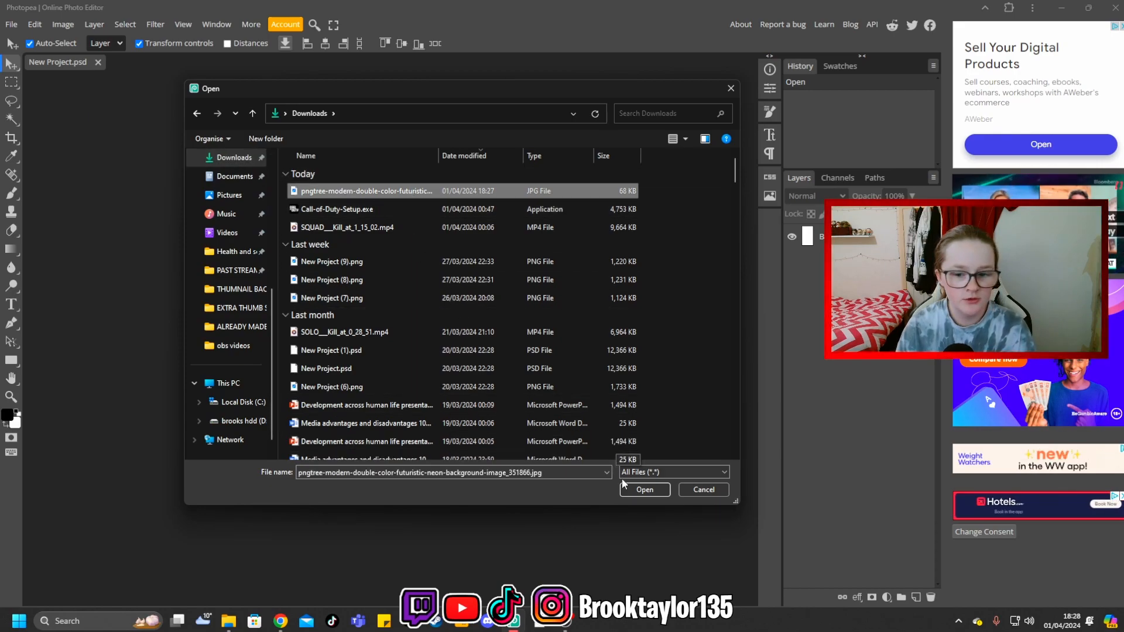
{"action": "left_click", "coordinate": [641, 489]}
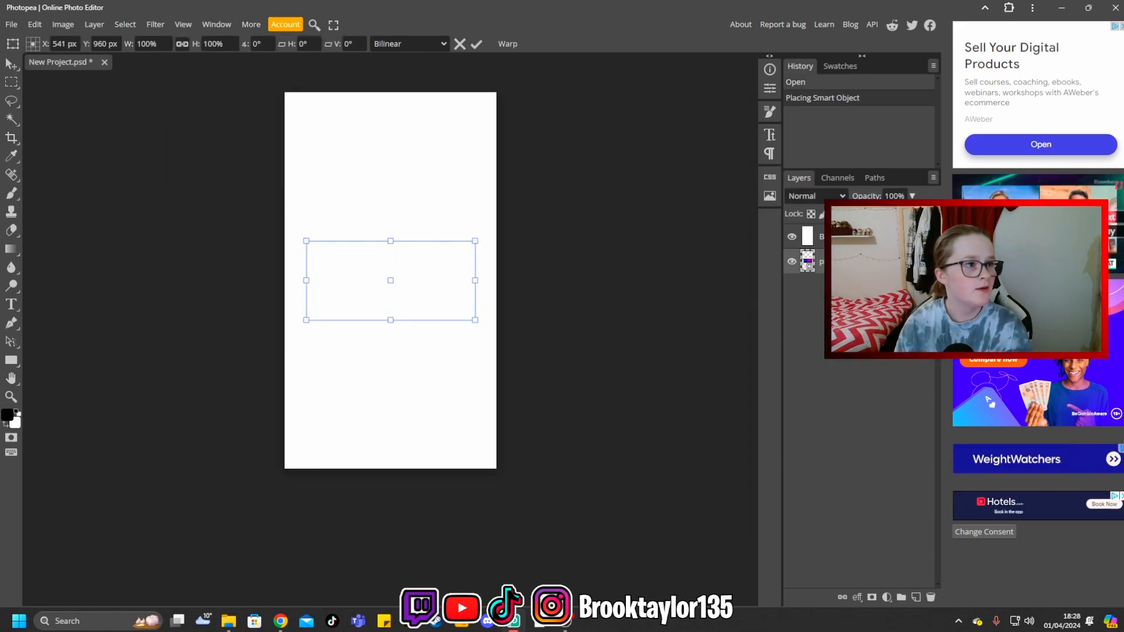
- Display the layer list and move the placed neon image layer above the Background layer
{"action": "key", "text": "Tab"}
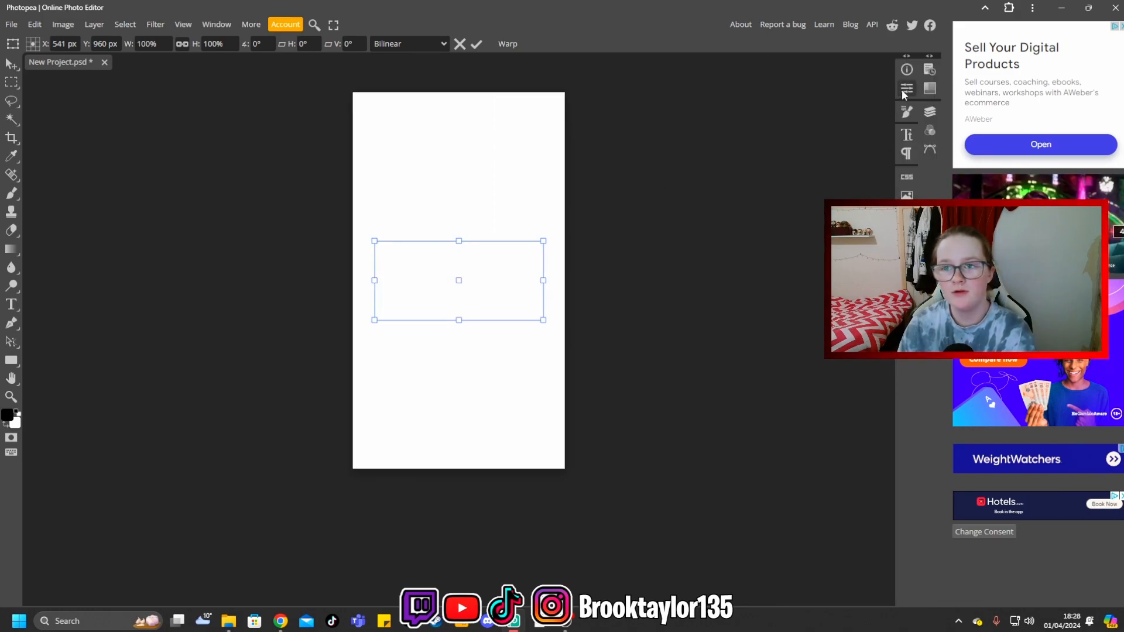
{"action": "left_click", "coordinate": [931, 113]}
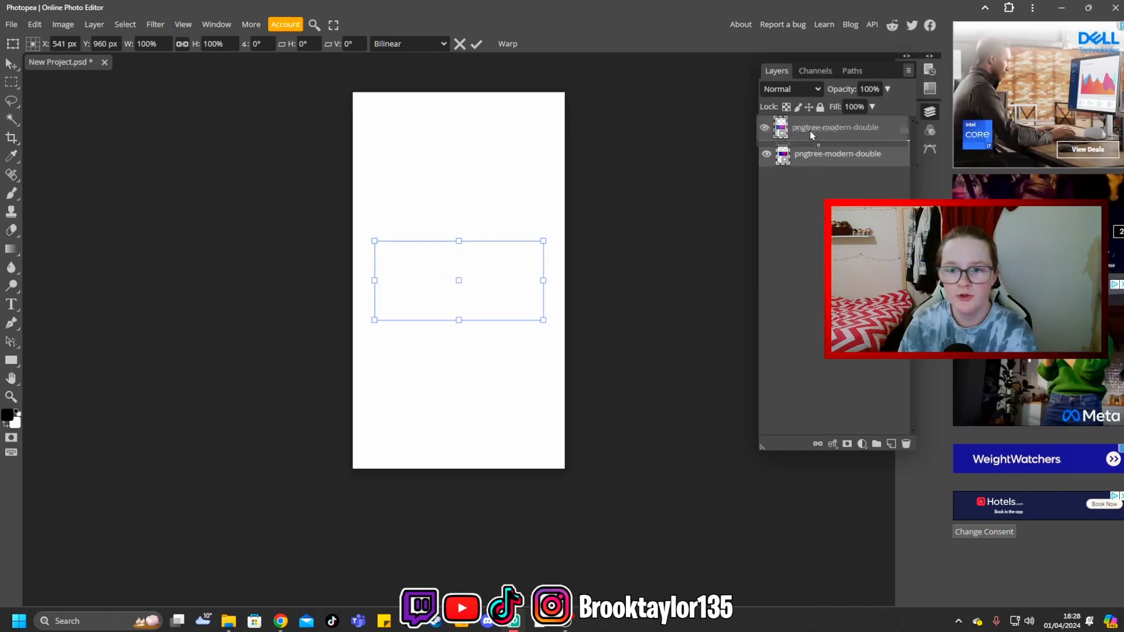
{"action": "left_click_drag", "start_coordinate": [811, 130], "coordinate": [813, 165]}
- Scale the neon image to about 511.58% so it fills the canvas, center it around X 540, Y 992 px, and lock its layer
{"action": "left_click_drag", "start_coordinate": [546, 237], "coordinate": [781, 127]}
{"action": "left_click_drag", "start_coordinate": [366, 328], "coordinate": [535, 550]}
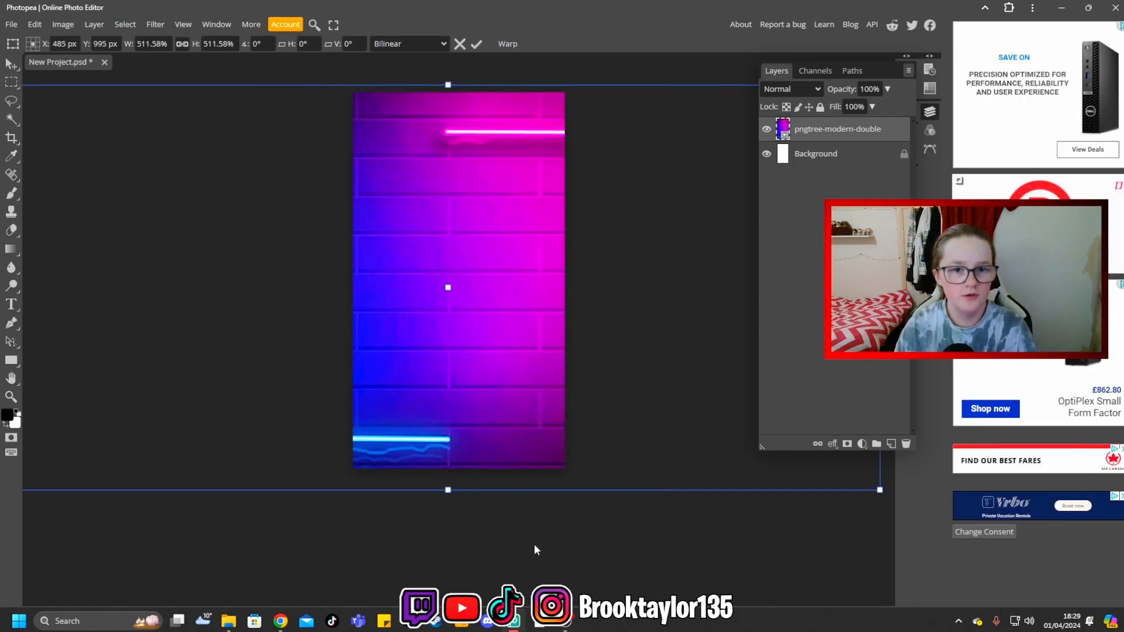
{"action": "left_click_drag", "start_coordinate": [503, 409], "coordinate": [514, 409]}
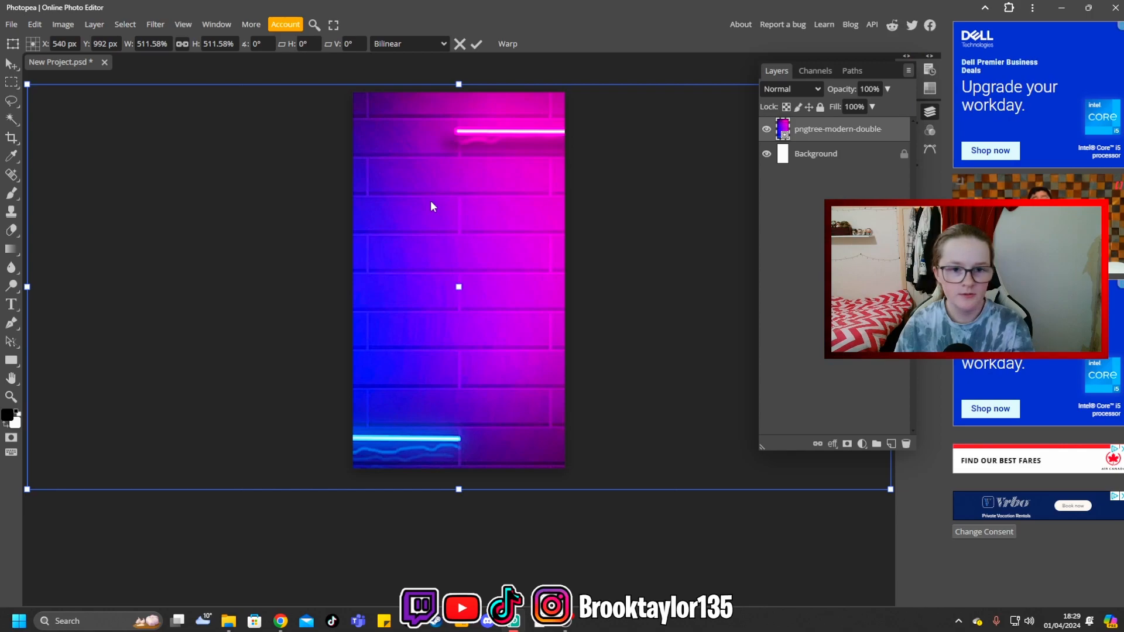
{"action": "left_click", "coordinate": [819, 107]}
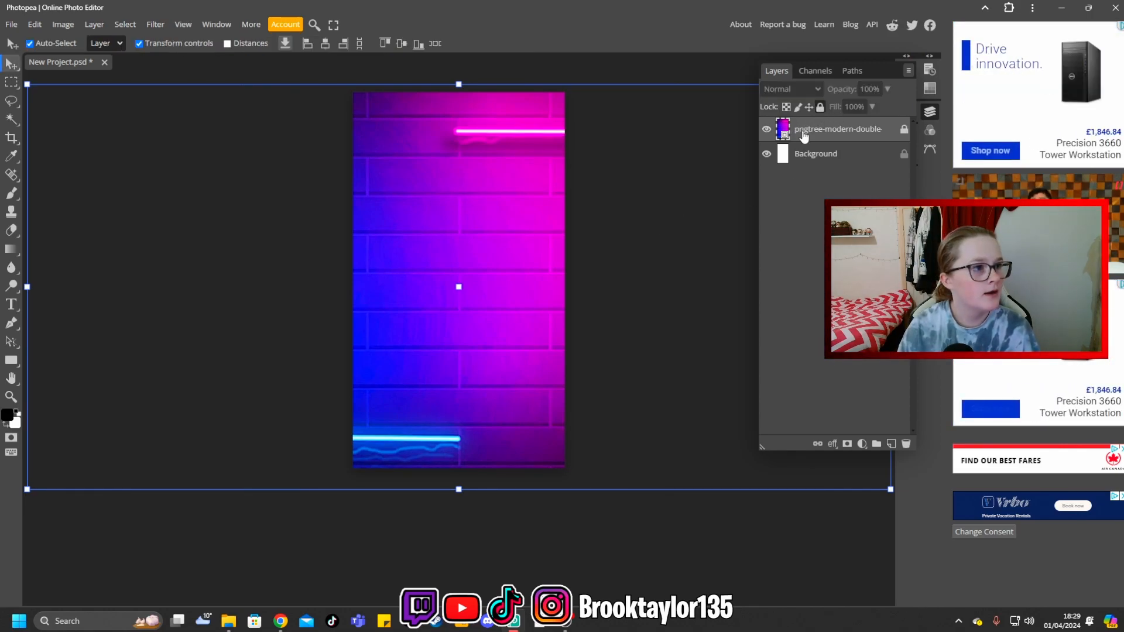
{"action": "left_click", "coordinate": [342, 224]}
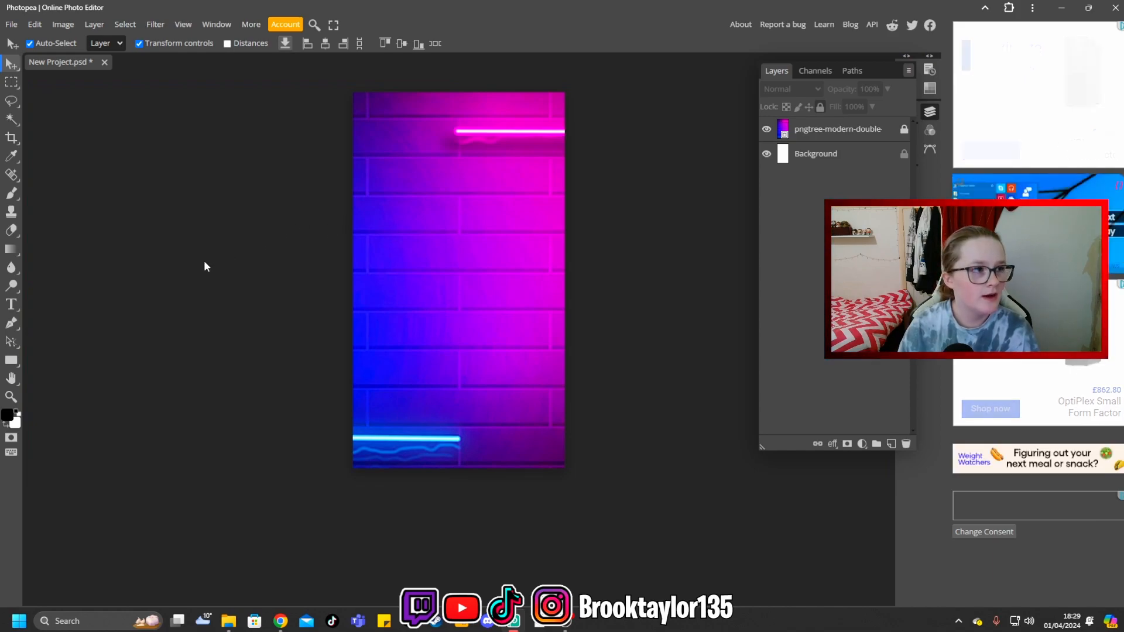
- Add a "starting soon" text layer over the neon background in the favourite Deadly Advance italic font
{"action": "left_click", "coordinate": [11, 304]}
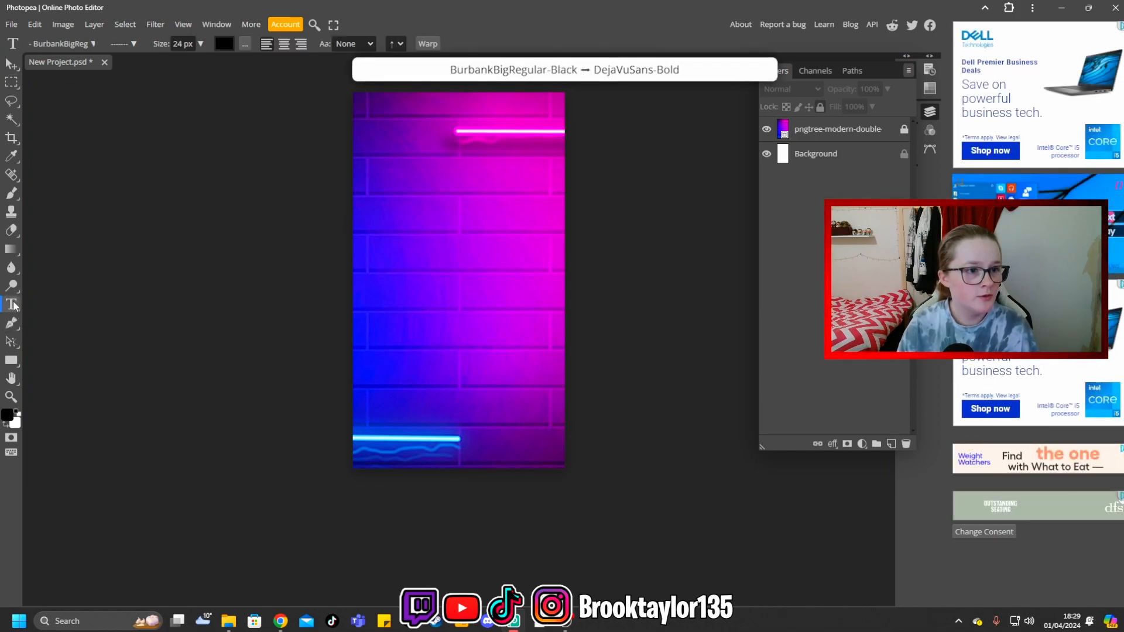
{"action": "left_click", "coordinate": [92, 42]}
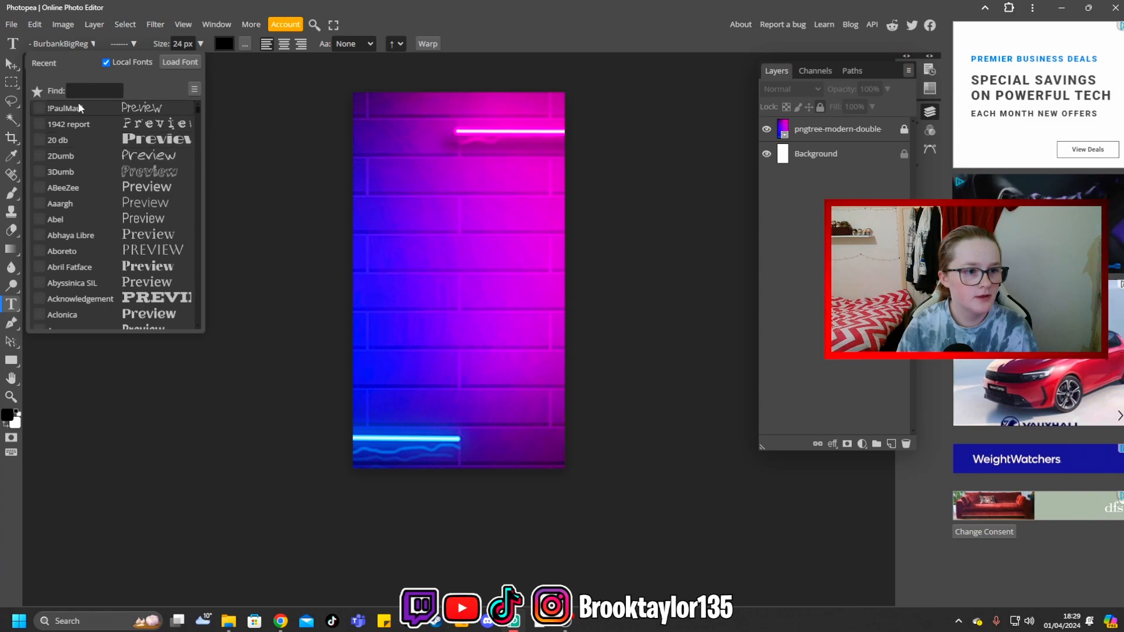
{"action": "left_click", "coordinate": [37, 90]}
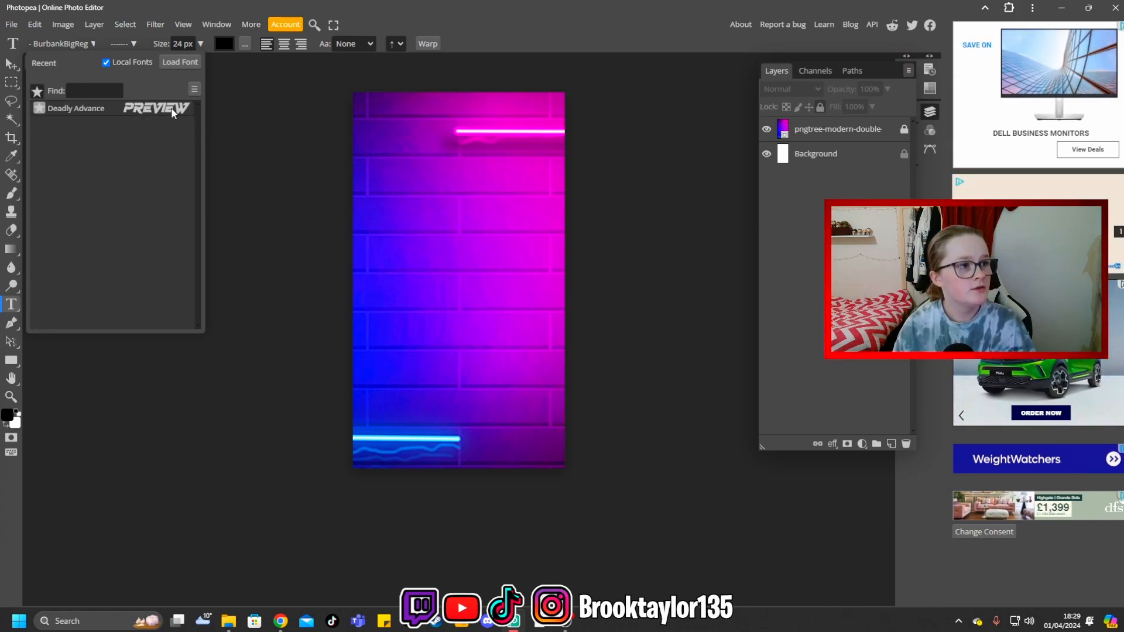
{"action": "left_click", "coordinate": [135, 110]}
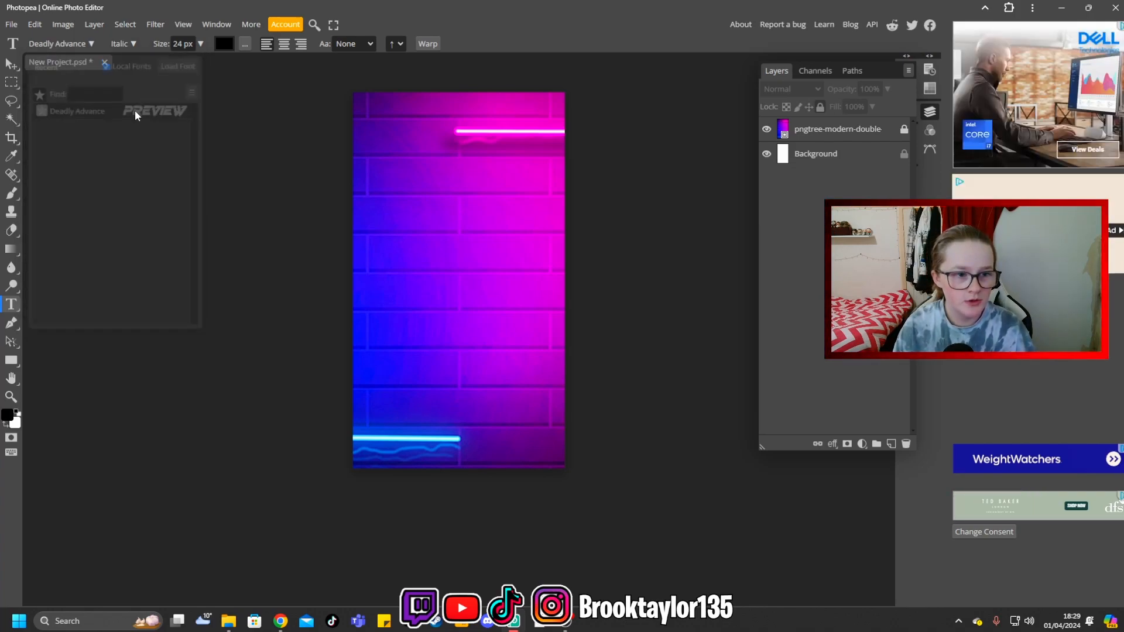
{"action": "left_click", "coordinate": [438, 240]}
{"action": "type", "text": "Starting"}
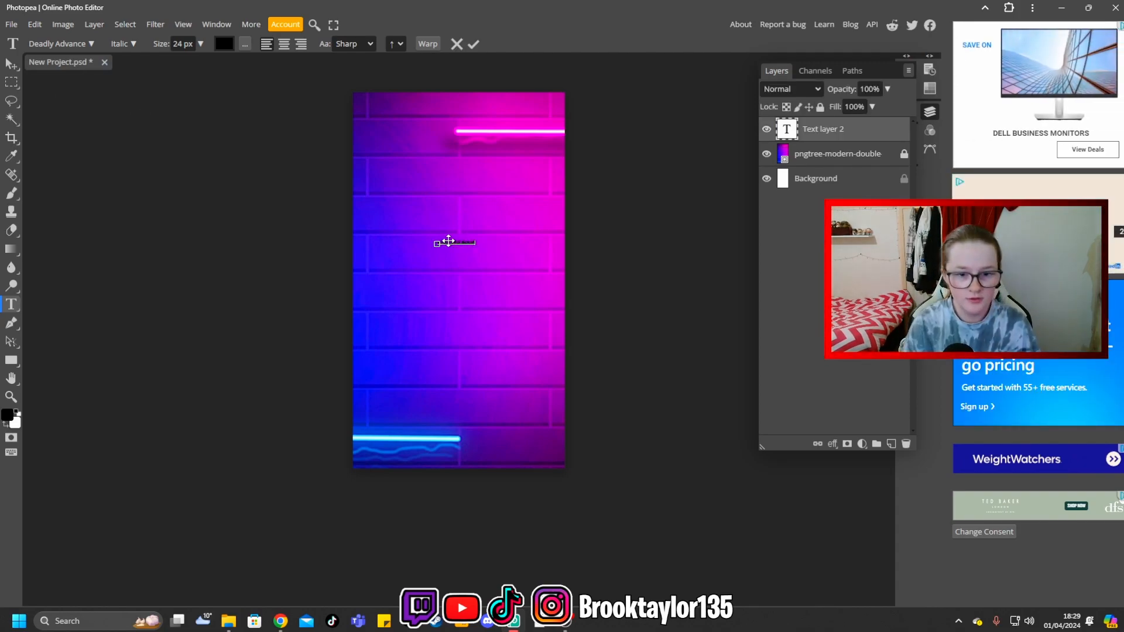
- Set the "starting soon" text to a size of 163 px and a dark grey color
{"action": "double_click", "coordinate": [787, 130]}
{"action": "left_click", "coordinate": [224, 45]}
{"action": "left_click_drag", "start_coordinate": [161, 178], "coordinate": [101, 224]}
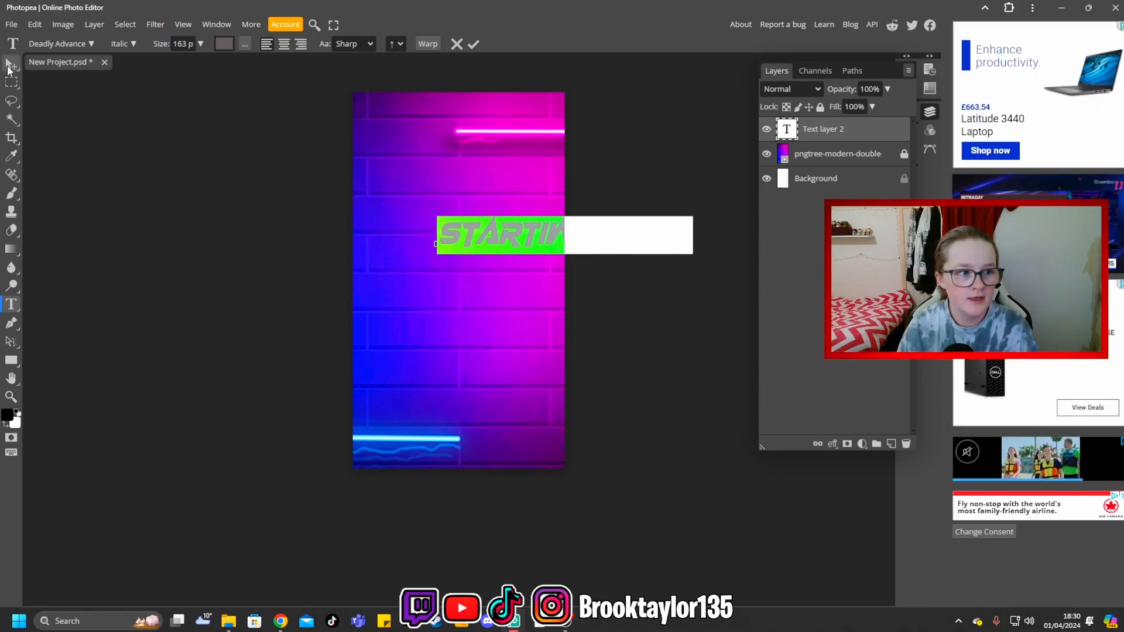
- Move the "starting soon" text left so it spans the upper middle of the canvas, and reactivate the Type tool
{"action": "left_click", "coordinate": [11, 67]}
{"action": "left_click_drag", "start_coordinate": [478, 236], "coordinate": [383, 237]}
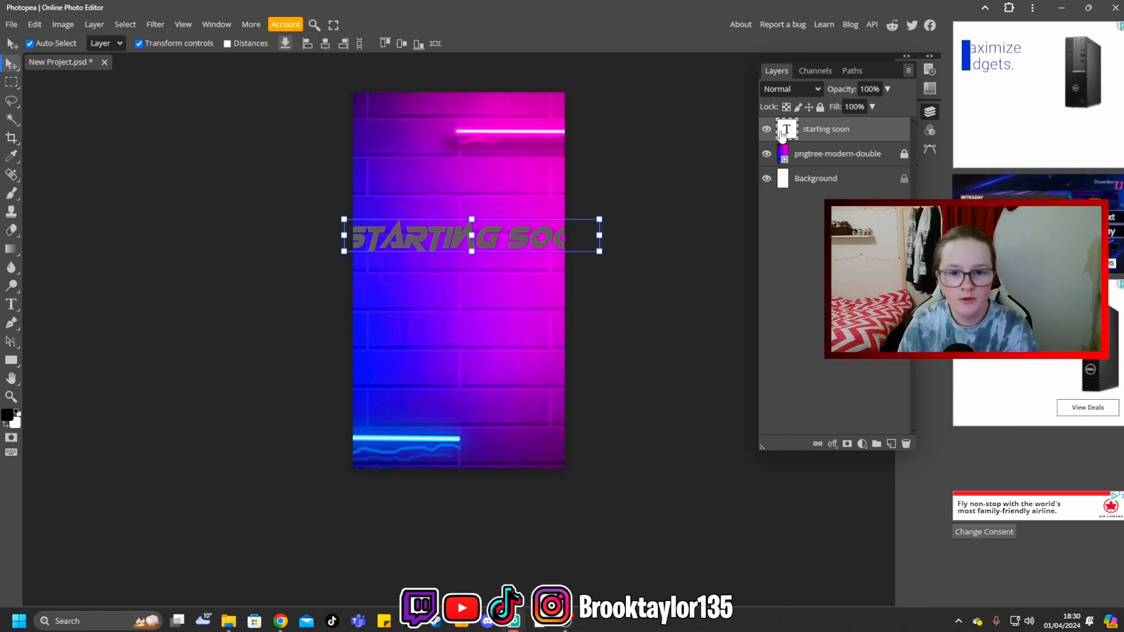
{"action": "left_click", "coordinate": [10, 304]}
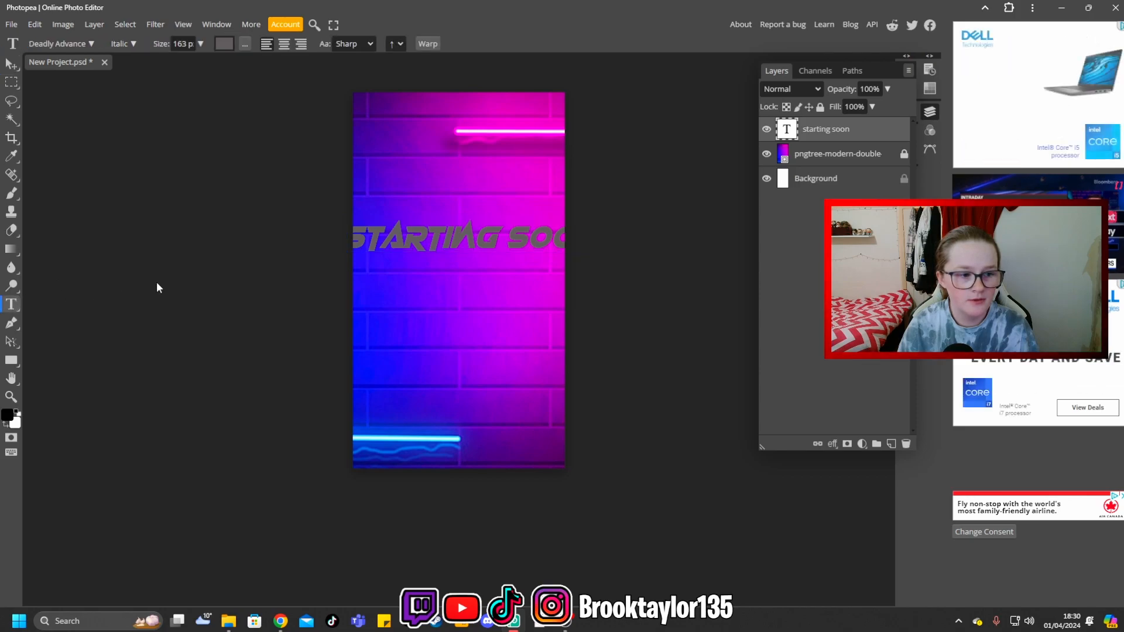
- Break the "starting soon" text onto two lines, move it into the canvas's upper middle, and indent "soon" beneath "starting"
{"action": "left_click", "coordinate": [505, 237]}
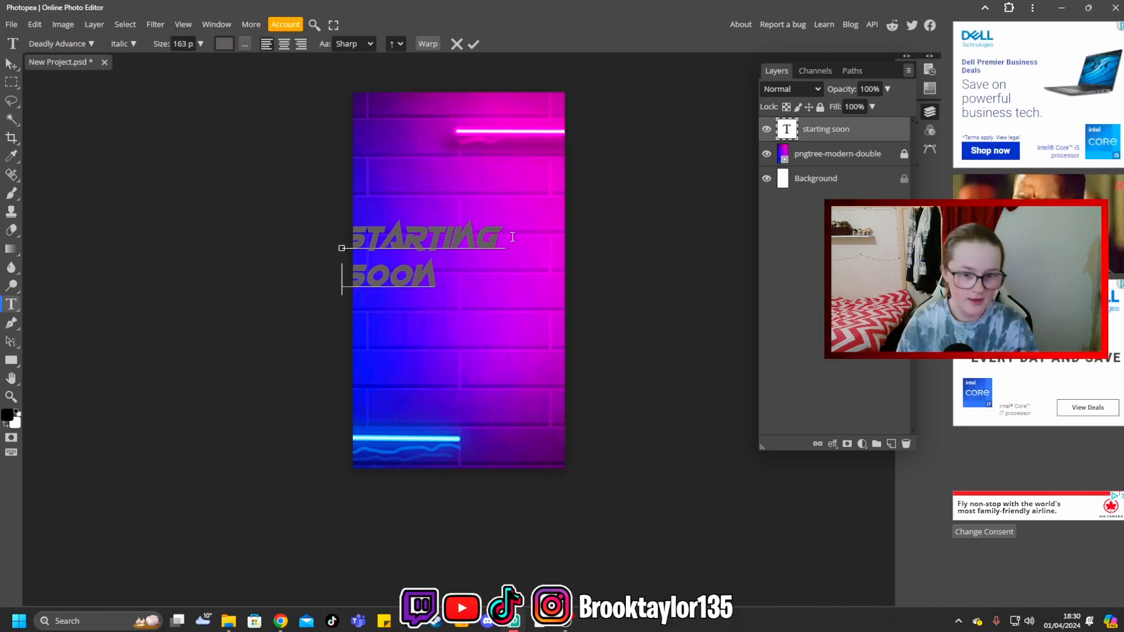
{"action": "left_click", "coordinate": [10, 64]}
{"action": "left_click_drag", "start_coordinate": [418, 253], "coordinate": [450, 250]}
{"action": "key", "text": "t"}
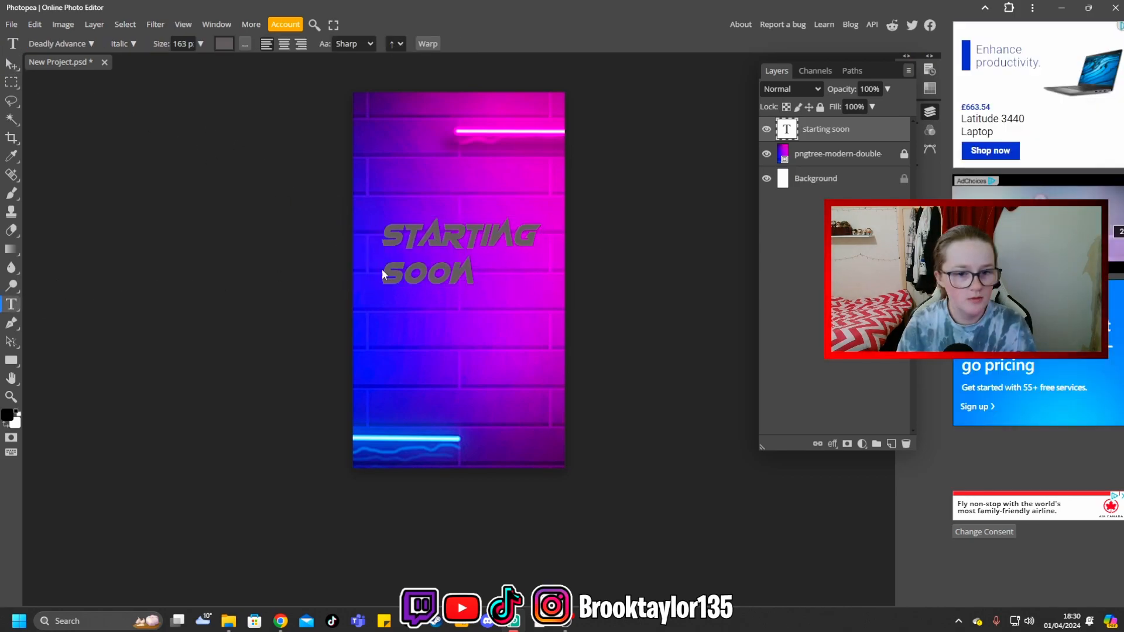
{"action": "left_click", "coordinate": [387, 274]}
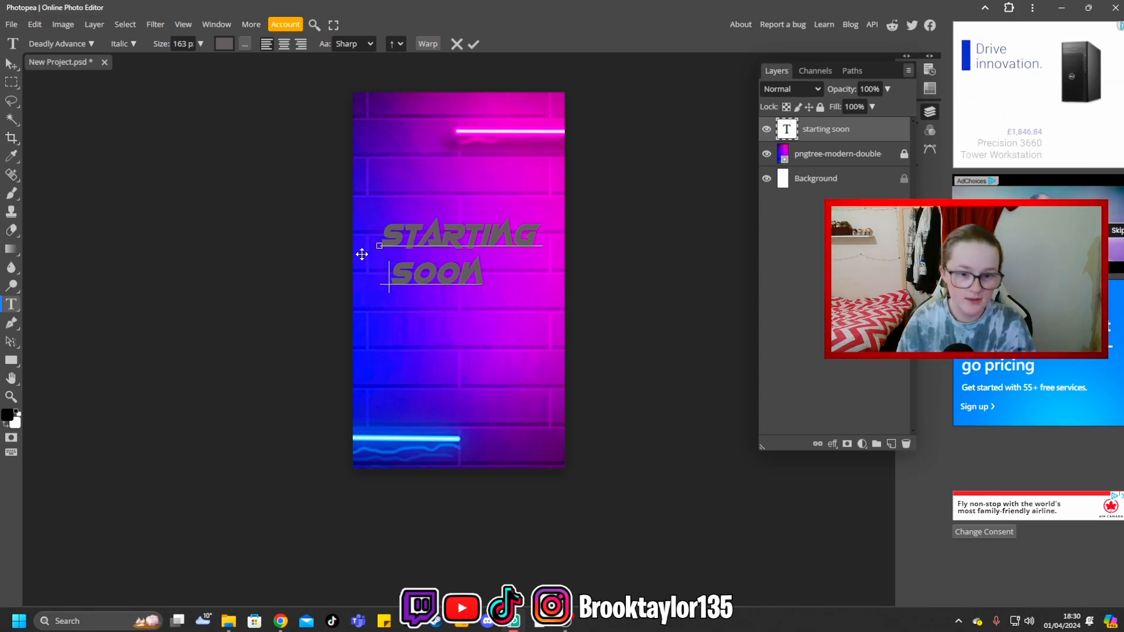
{"action": "left_click", "coordinate": [444, 236]}
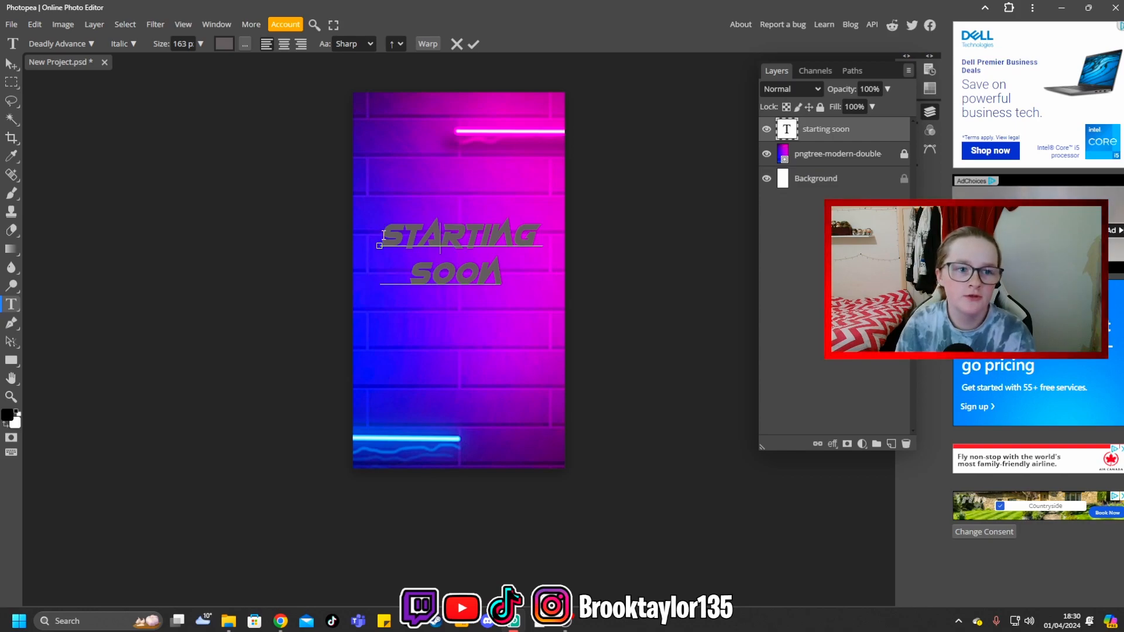
- Recolor all of the "starting soon" text white and finish editing the text
{"action": "key", "text": "ctrl+a"}
{"action": "left_click", "coordinate": [224, 43]}
{"action": "left_click", "coordinate": [201, 176]}
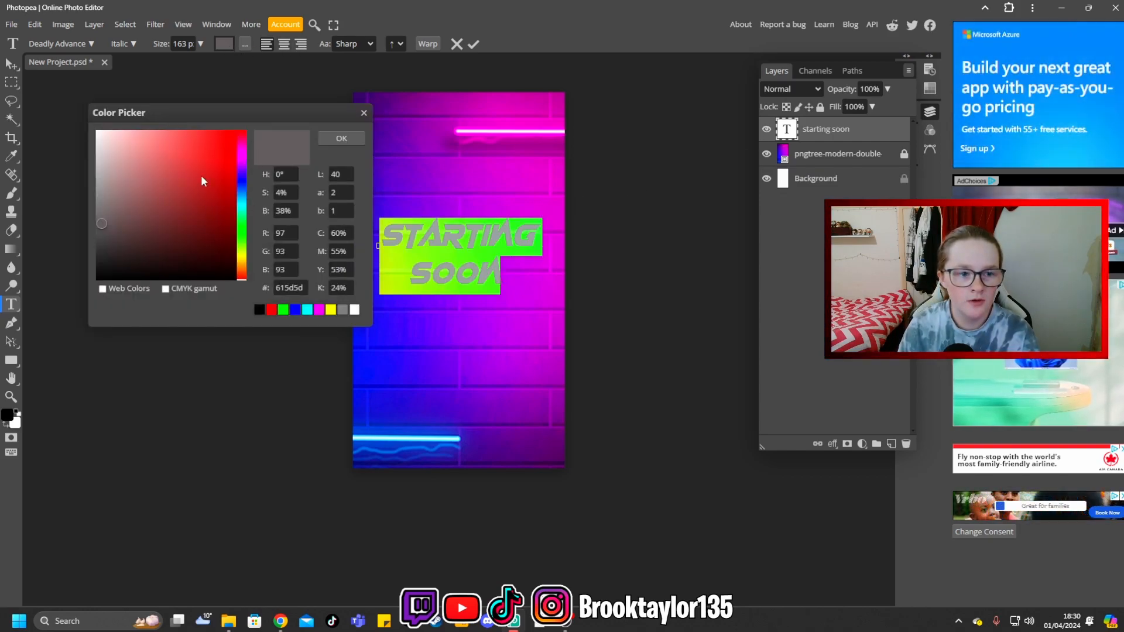
{"action": "left_click", "coordinate": [103, 162]}
{"action": "mouse_move", "coordinate": [104, 162]}
{"action": "left_mouse_down"}
{"action": "mouse_move", "coordinate": [99, 130]}
{"action": "mouse_move", "coordinate": [87, 128]}
{"action": "left_mouse_up"}
{"action": "key", "text": "Return"}
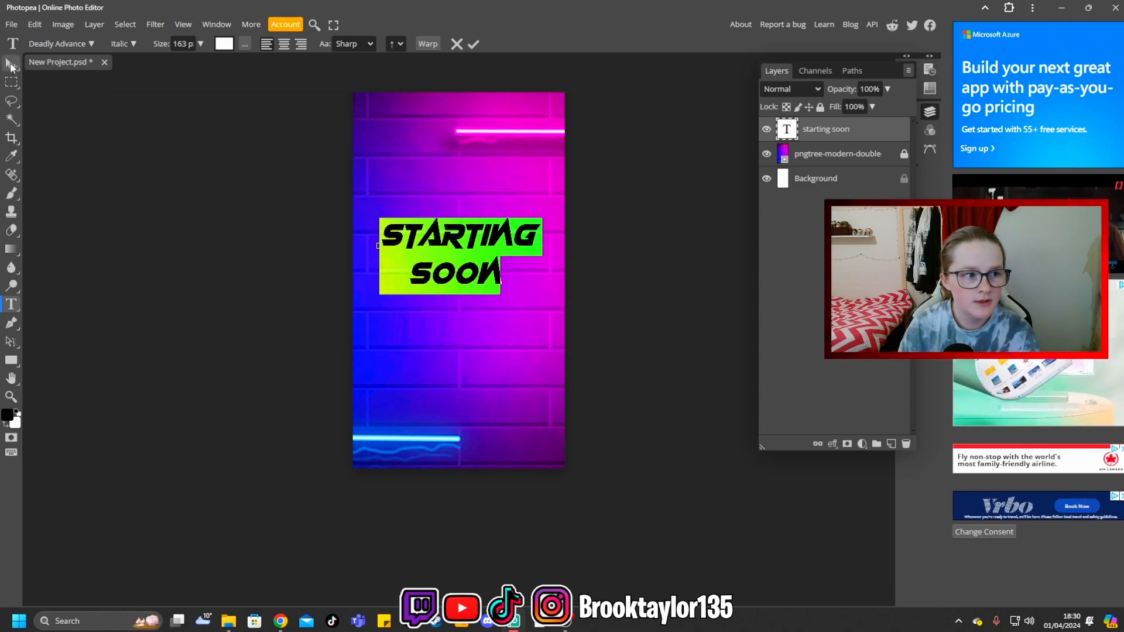
{"action": "left_click", "coordinate": [11, 63]}
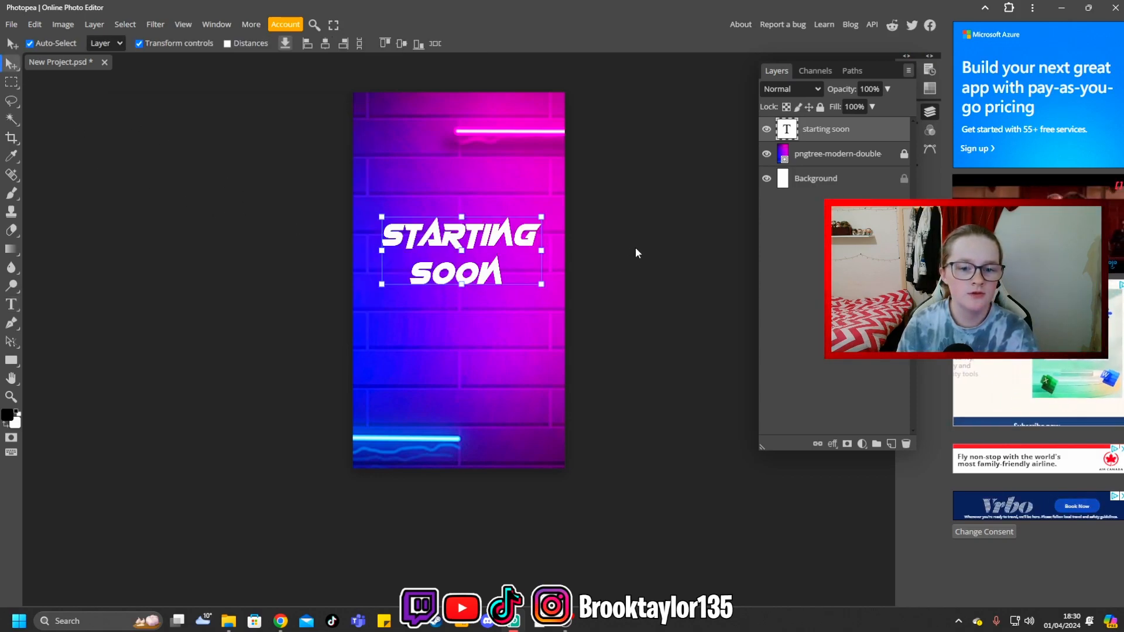
- Try a linear gradient overlay on the "starting soon" layer running from magenta ff01fc to white
{"action": "right_click", "coordinate": [790, 130]}
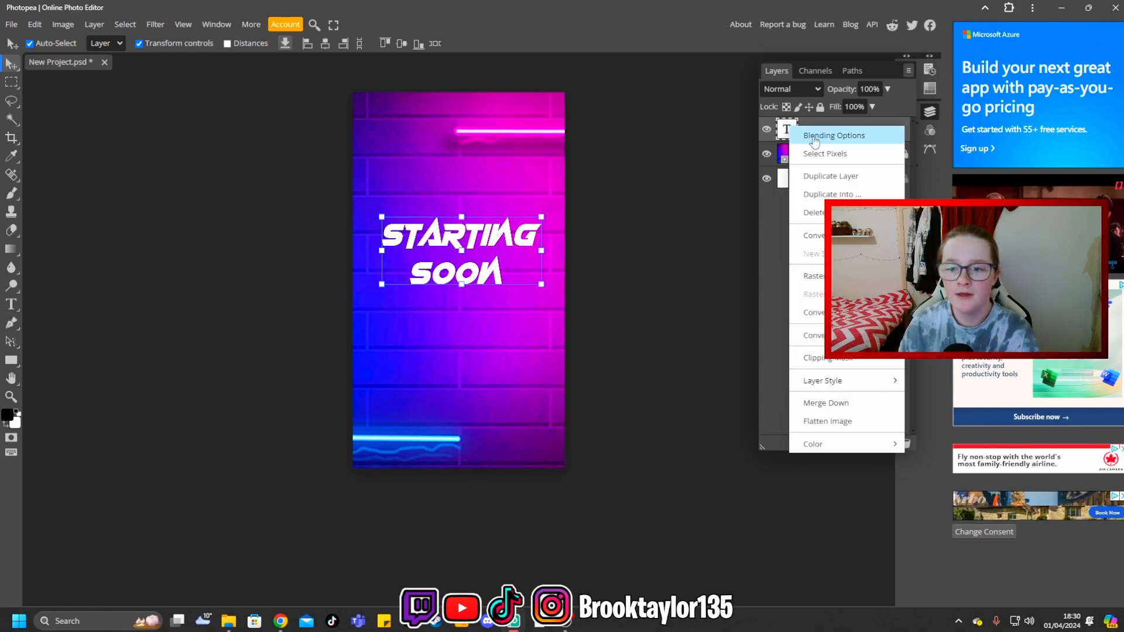
{"action": "left_click", "coordinate": [814, 137]}
{"action": "left_click", "coordinate": [118, 276]}
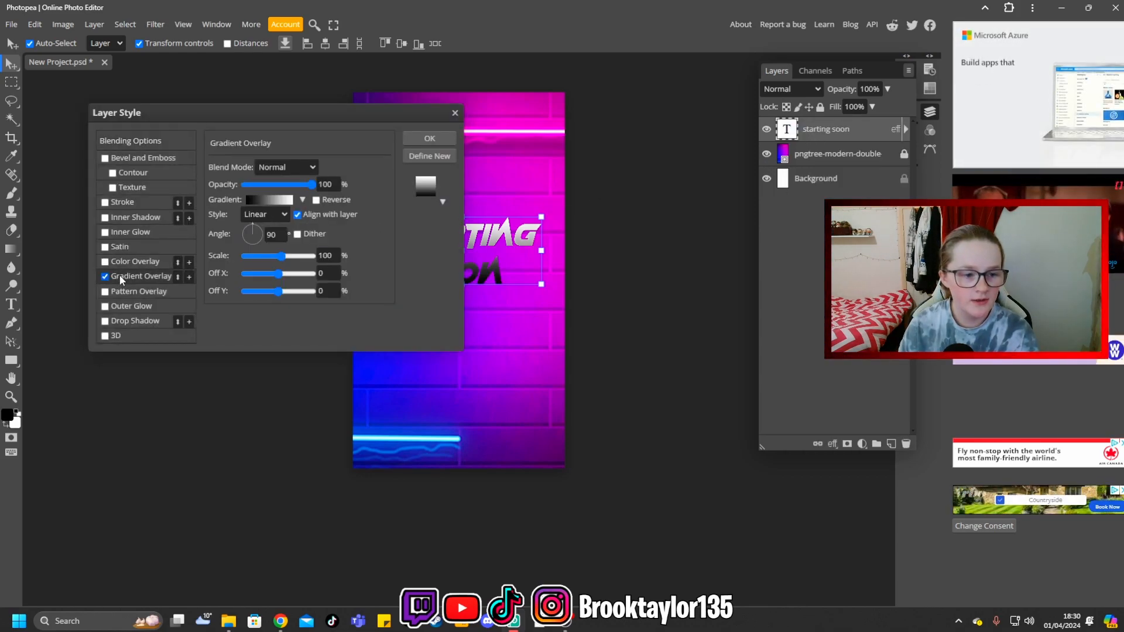
{"action": "left_click", "coordinate": [266, 199]}
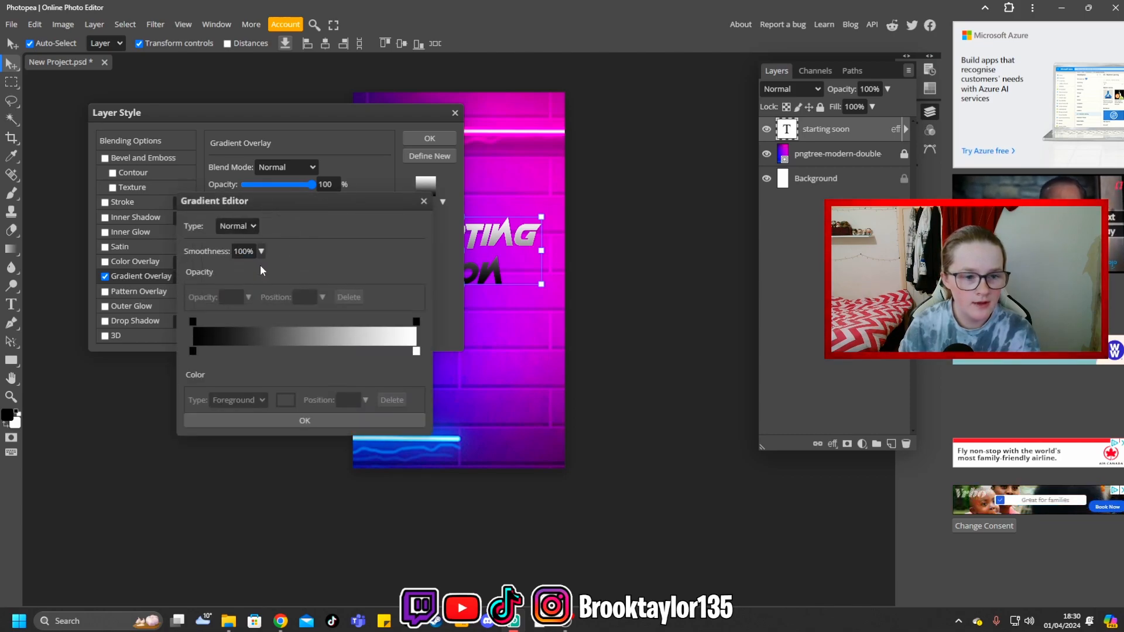
{"action": "left_click", "coordinate": [192, 351]}
{"action": "left_click", "coordinate": [286, 400]}
{"action": "left_click", "coordinate": [418, 332]}
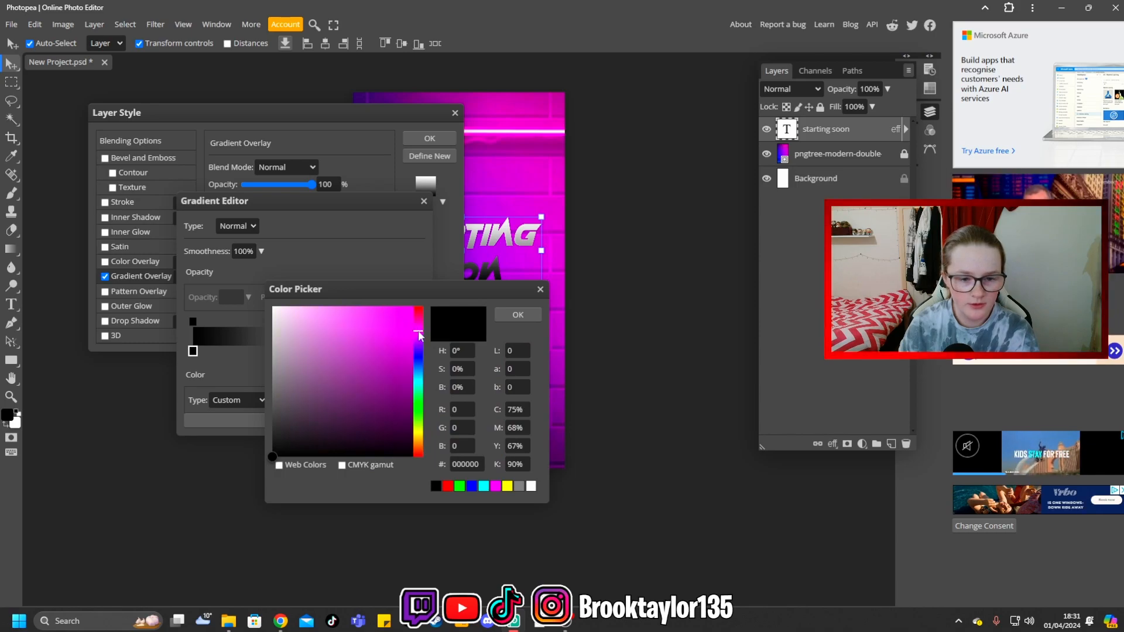
{"action": "left_click_drag", "start_coordinate": [377, 320], "coordinate": [429, 304]}
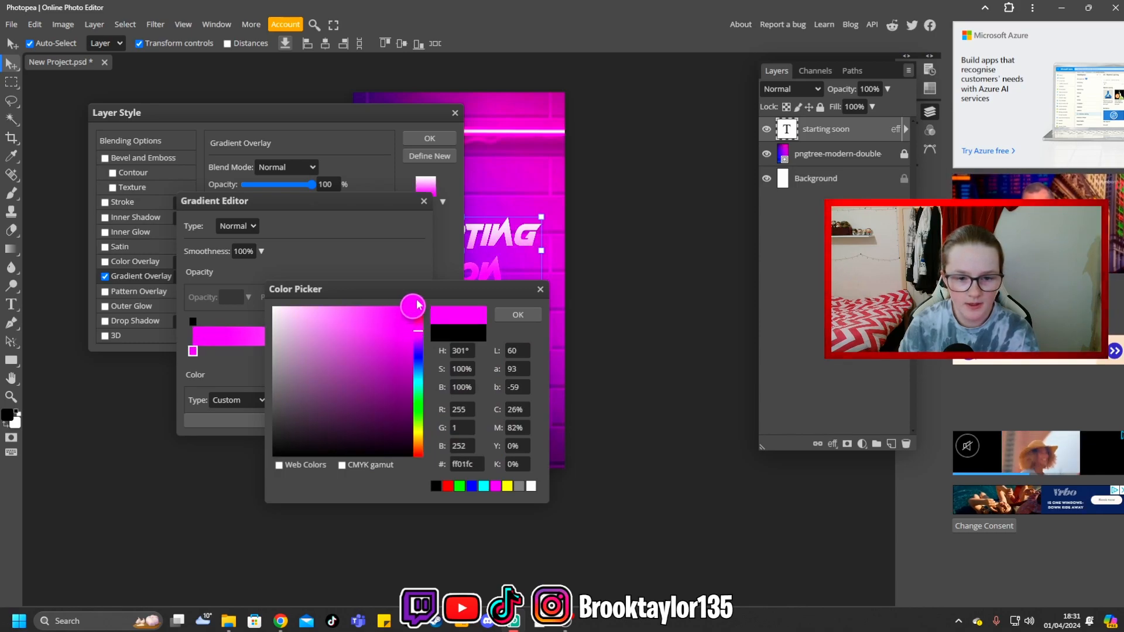
{"action": "left_click", "coordinate": [513, 314]}
{"action": "left_click", "coordinate": [304, 420]}
- Disable the gradient overlay on the text, change its magenta gradient stop to gray, and apply the layer style
{"action": "left_click_drag", "start_coordinate": [371, 117], "coordinate": [598, 334]}
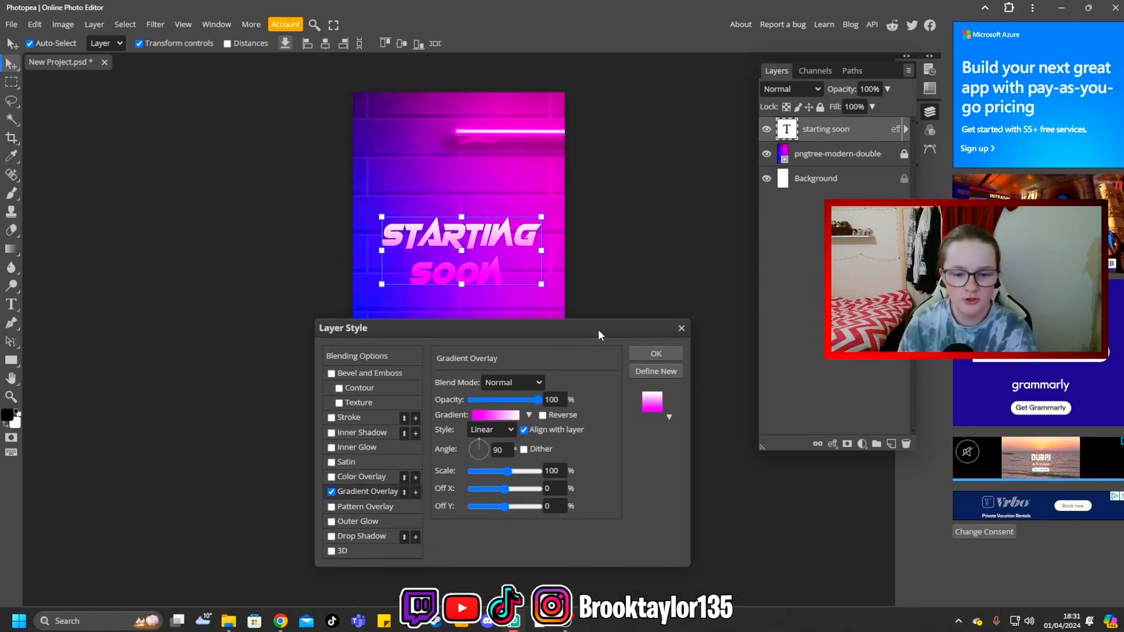
{"action": "left_click", "coordinate": [331, 492]}
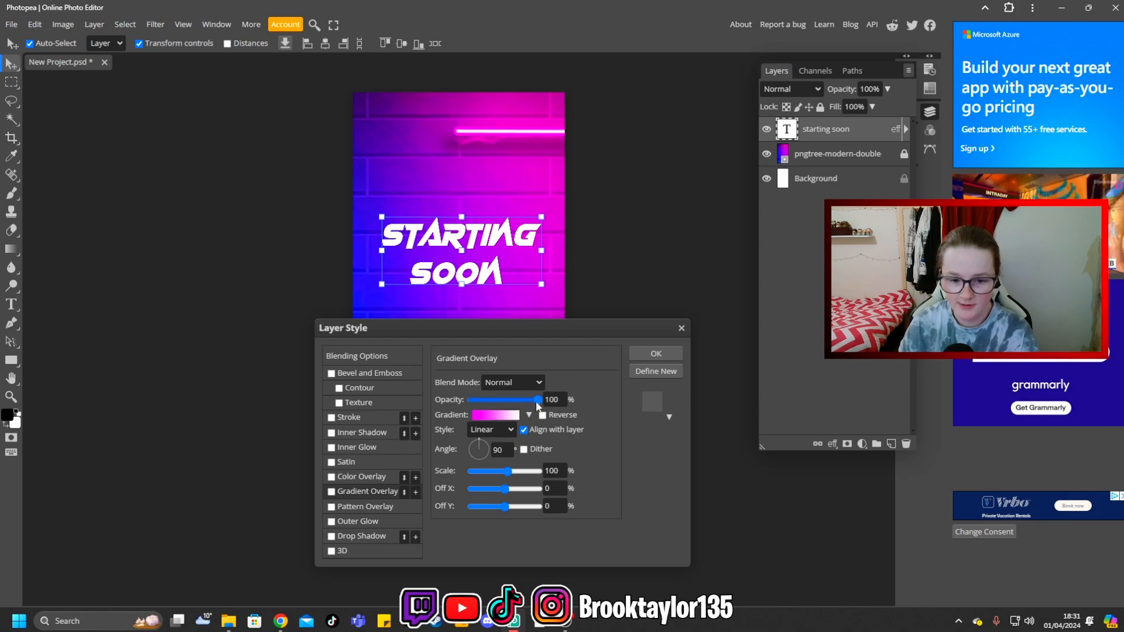
{"action": "left_click", "coordinate": [495, 414]}
{"action": "left_click", "coordinate": [193, 351]}
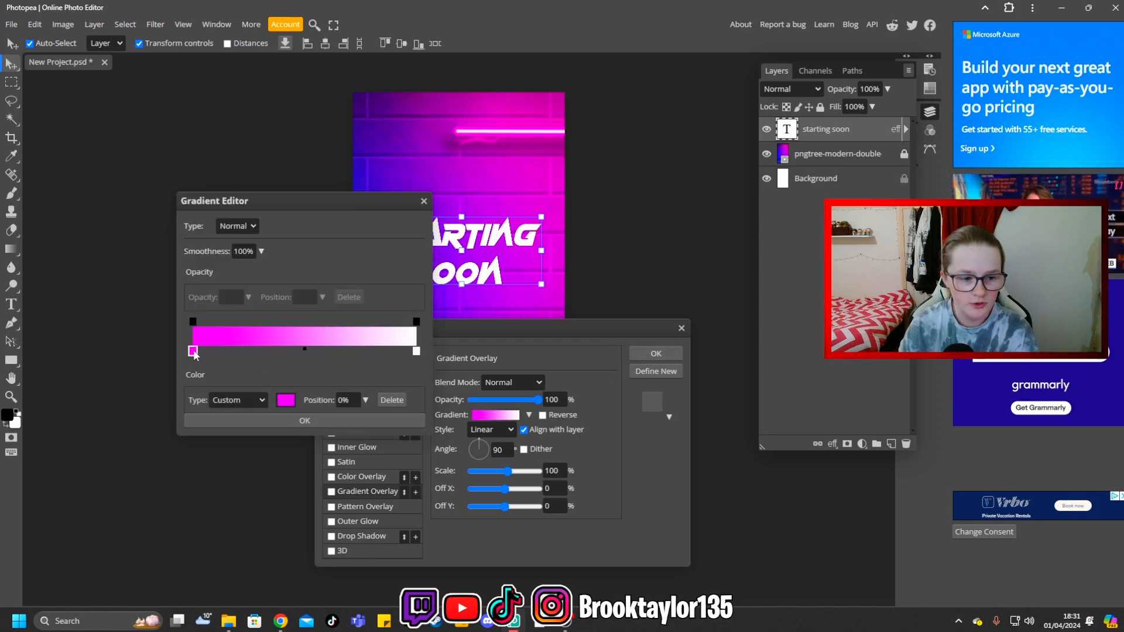
{"action": "left_click", "coordinate": [286, 401]}
{"action": "left_click", "coordinate": [279, 367]}
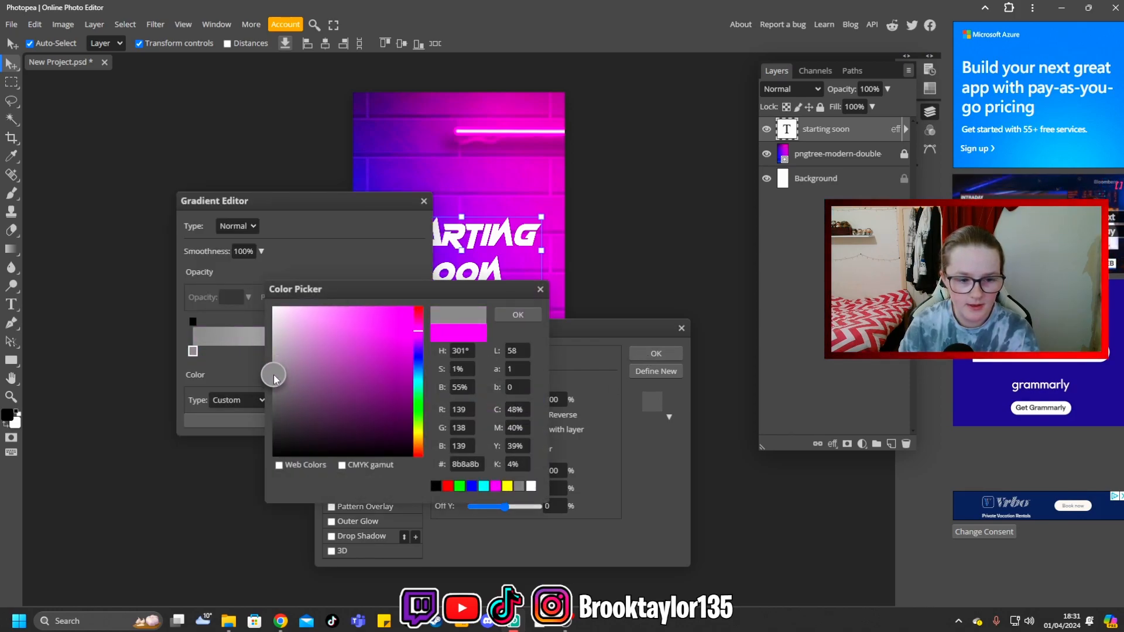
{"action": "left_click", "coordinate": [497, 314]}
{"action": "left_click", "coordinate": [369, 424]}
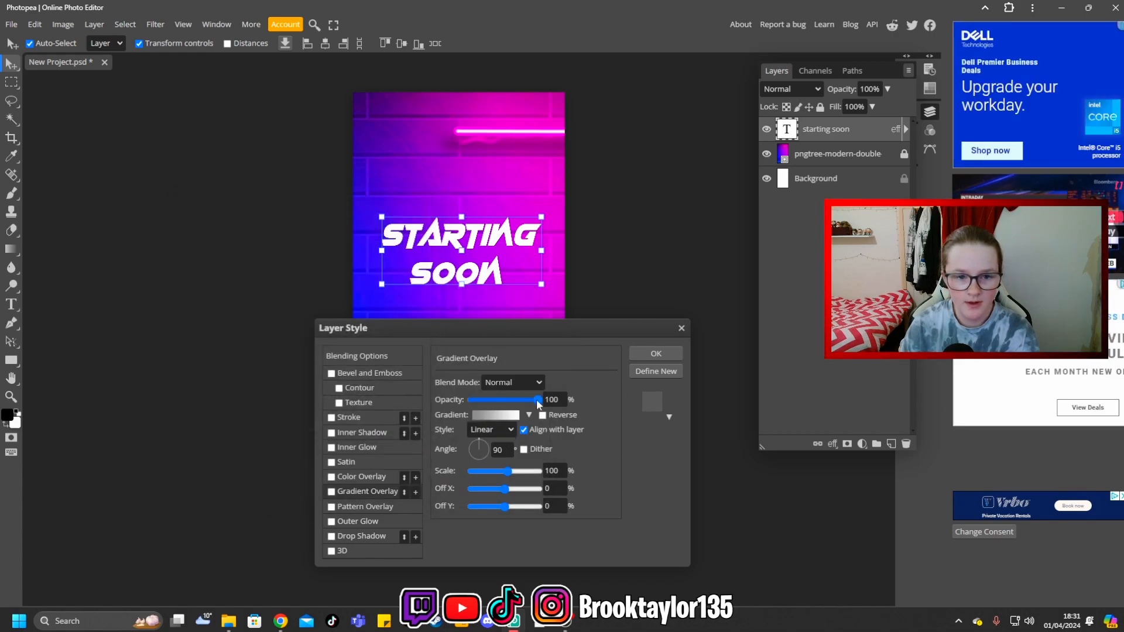
{"action": "left_click", "coordinate": [656, 354]}
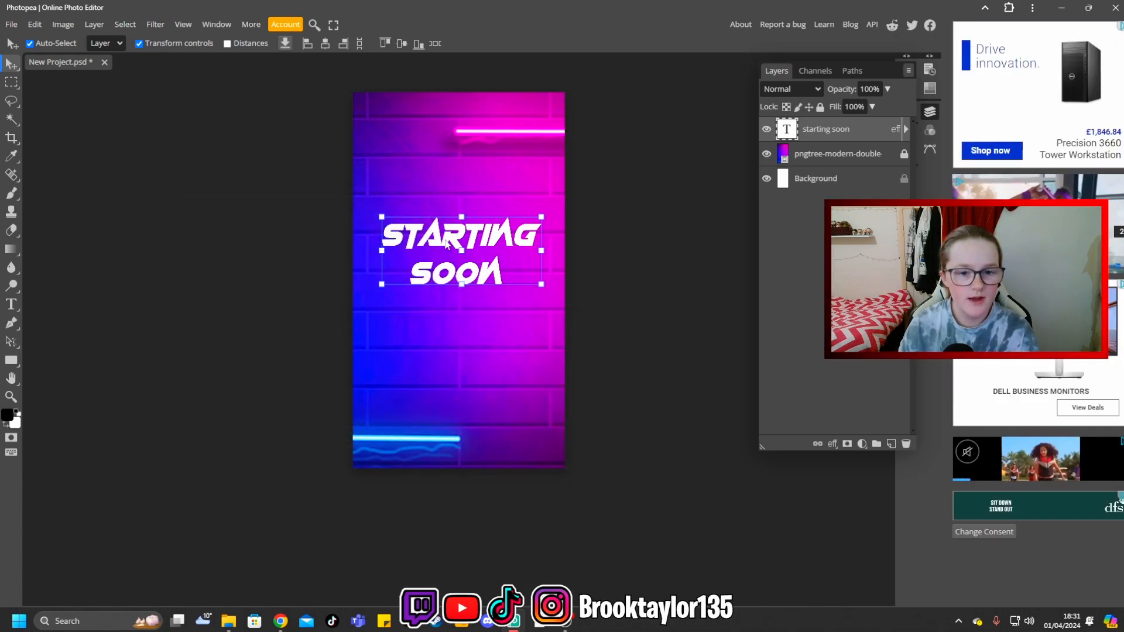
- Enable a drop shadow on the "starting soon" text layer and display its settings
{"action": "right_click", "coordinate": [789, 130]}
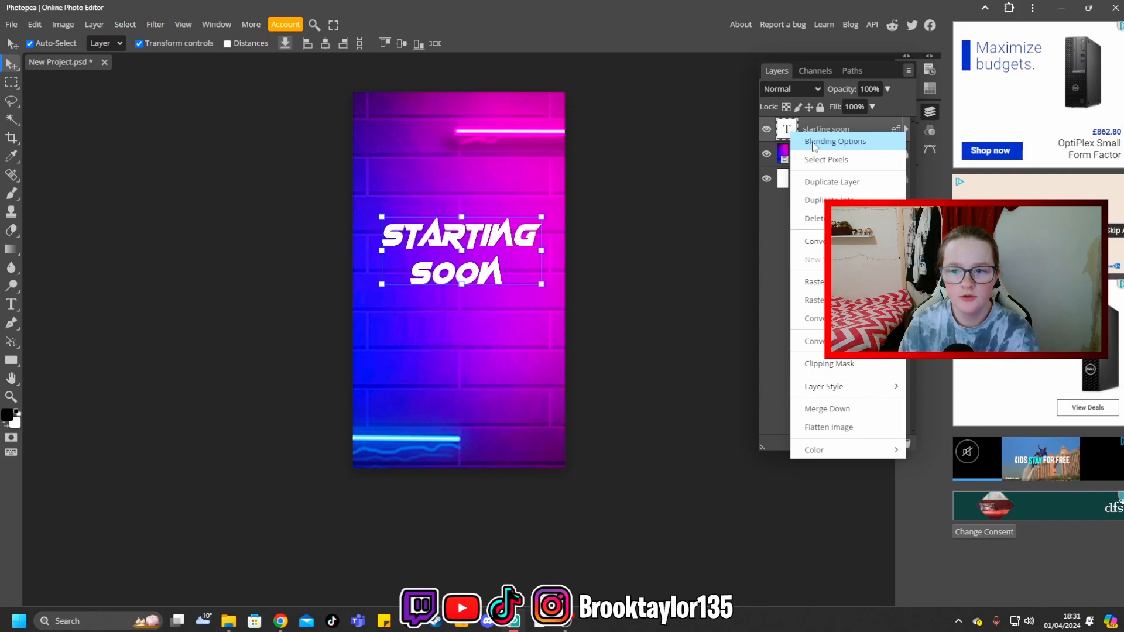
{"action": "left_click", "coordinate": [816, 136]}
{"action": "left_click_drag", "start_coordinate": [475, 327], "coordinate": [433, 307]}
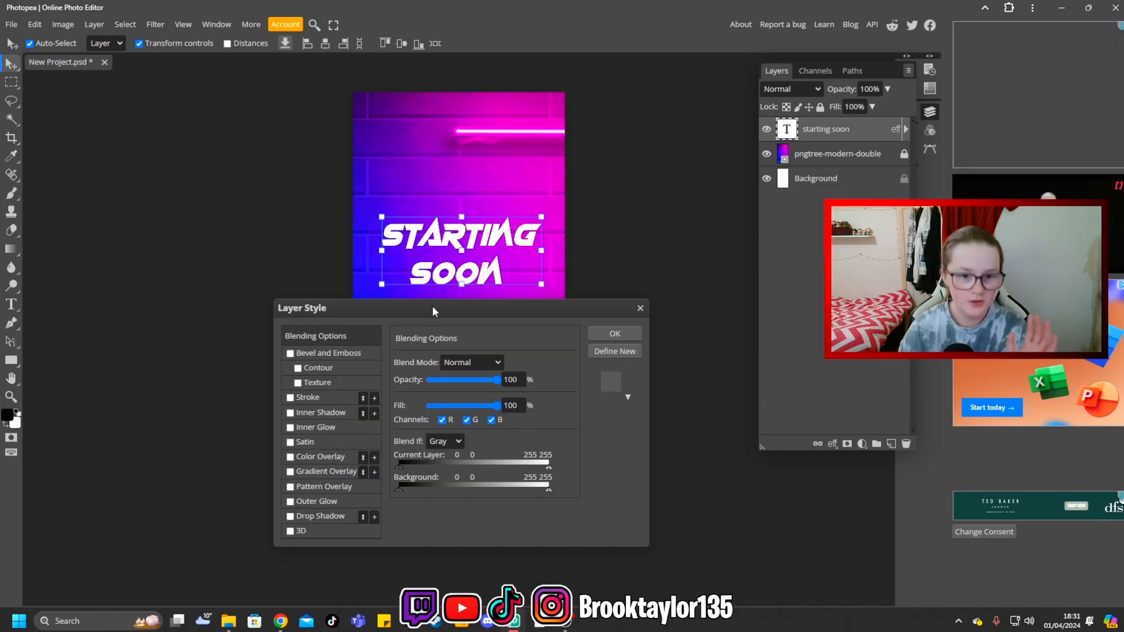
{"action": "left_click", "coordinate": [291, 516]}
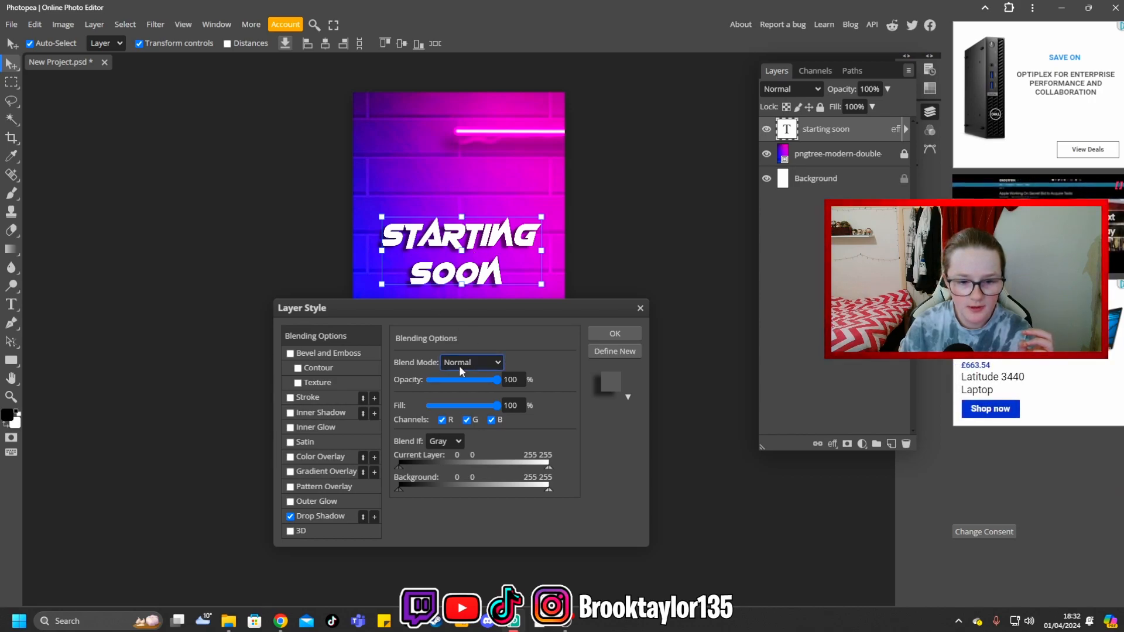
{"action": "left_click", "coordinate": [314, 516]}
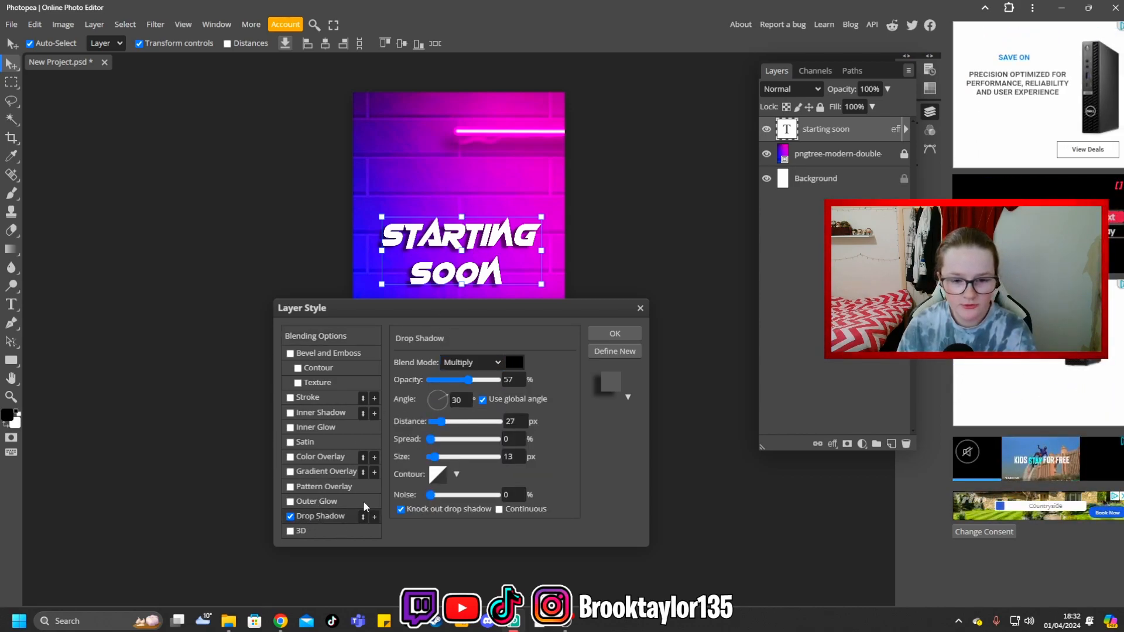
- Set the drop shadow's blend mode to Normal and its angle to 90°
{"action": "left_click", "coordinate": [485, 362]}
{"action": "left_click", "coordinate": [468, 376]}
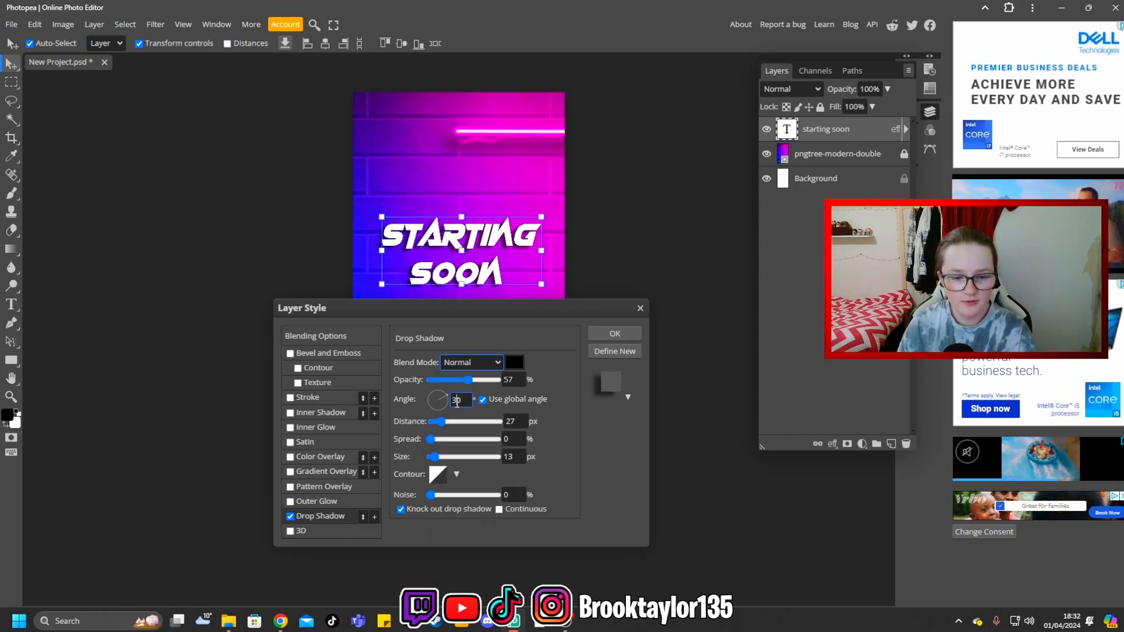
{"action": "key", "text": "BackSpace"}
{"action": "key", "text": "BackSpace"}
{"action": "type", "text": "90"}
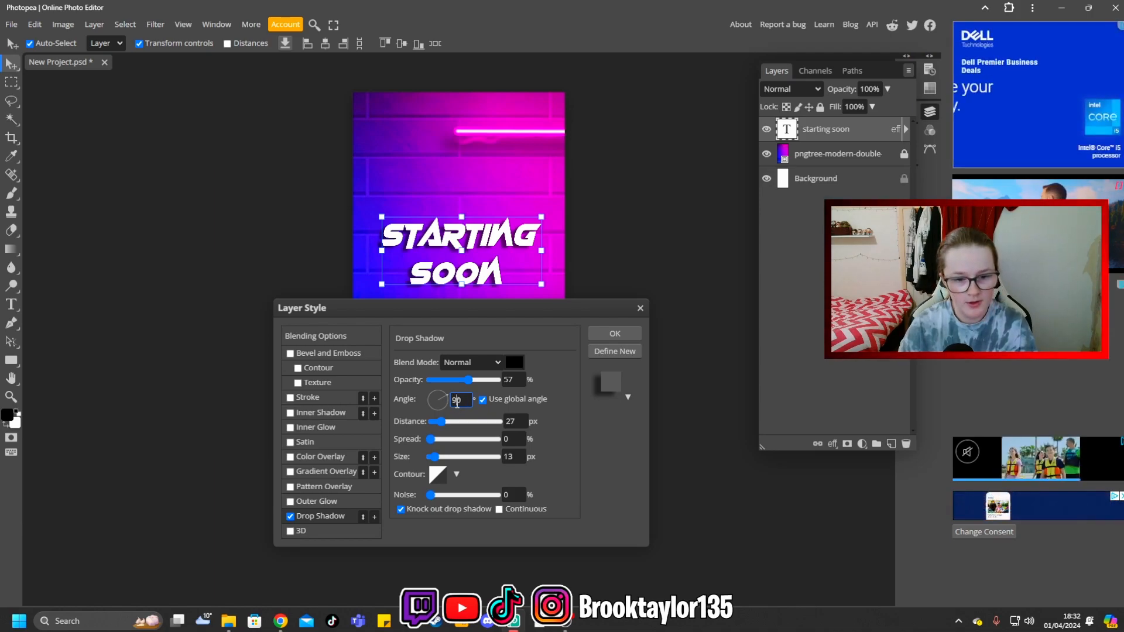
{"action": "left_click", "coordinate": [549, 440]}
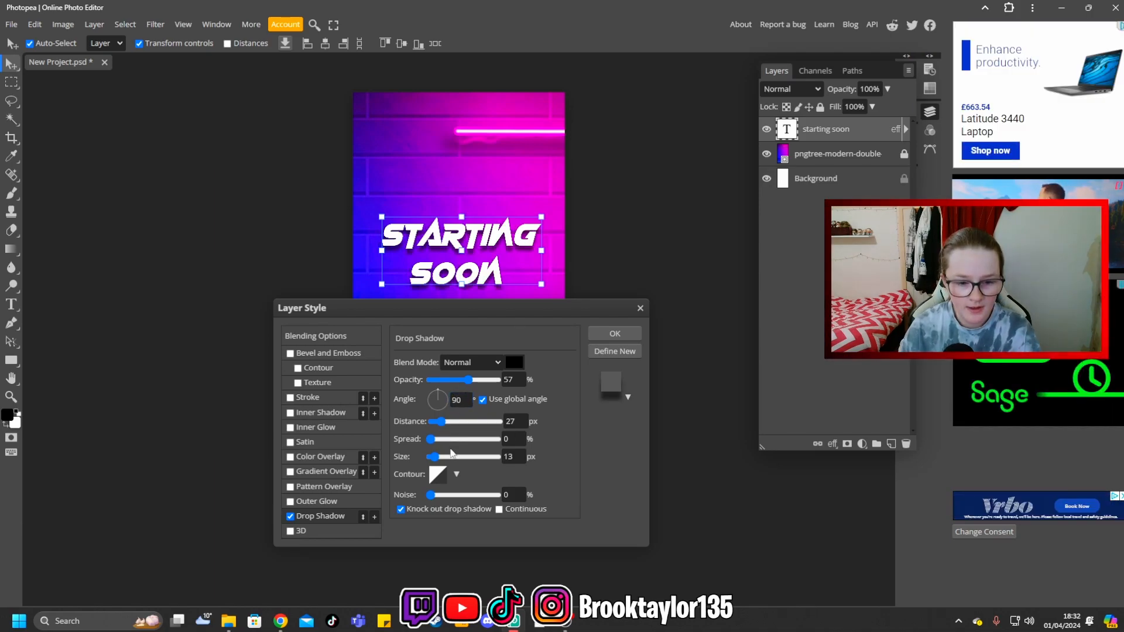
- Set the drop shadow's size to 10 px, spread to 5% and distance to 20 px
{"action": "left_click_drag", "start_coordinate": [434, 462], "coordinate": [433, 461]}
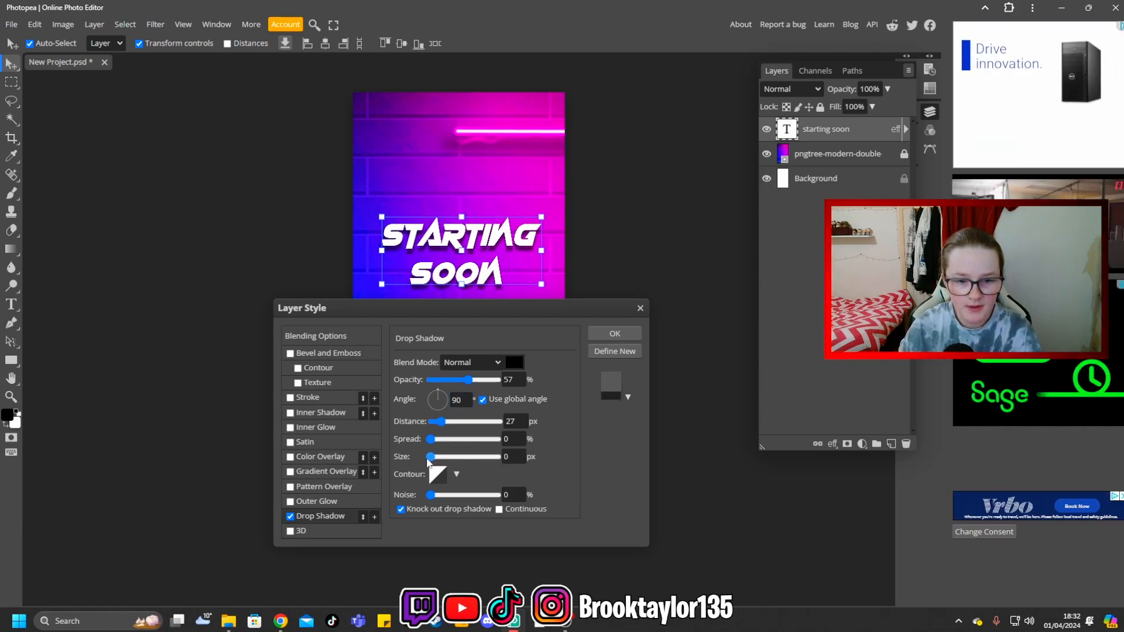
{"action": "double_click", "coordinate": [508, 457]}
{"action": "type", "text": "5"}
{"action": "left_click", "coordinate": [561, 451]}
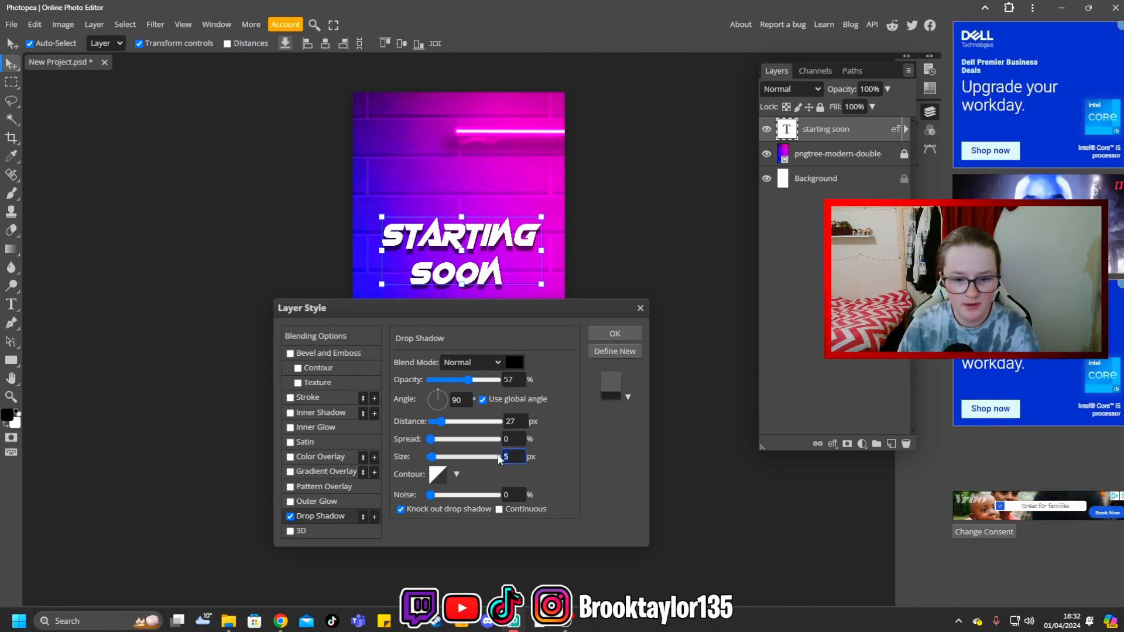
{"action": "double_click", "coordinate": [507, 422]}
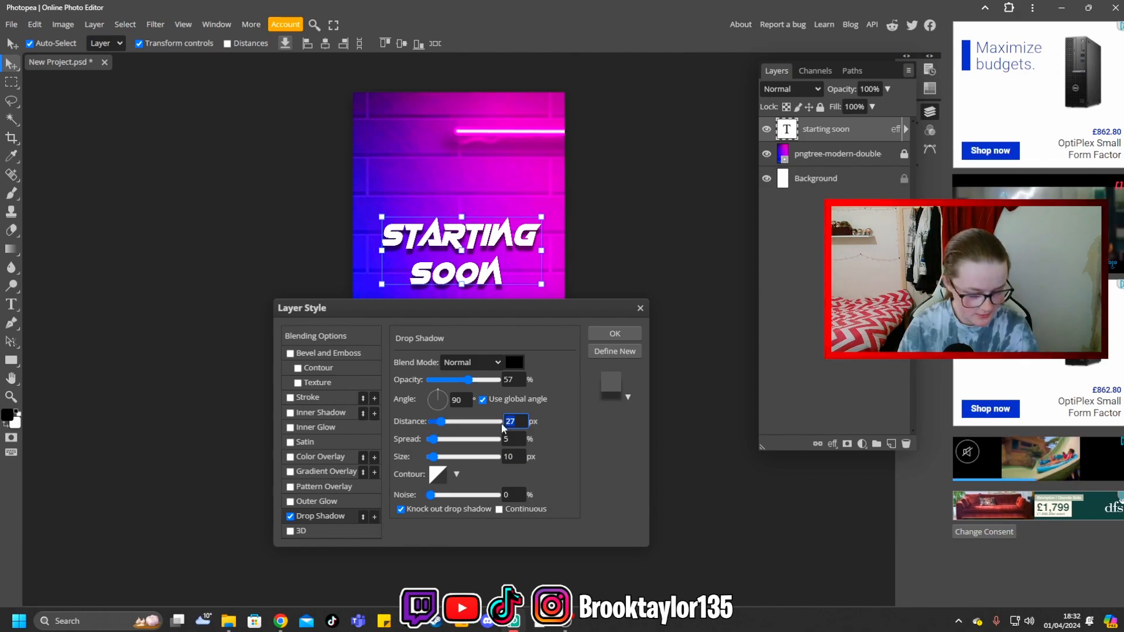
{"action": "type", "text": "1"}
{"action": "key", "text": "BackSpace"}
{"action": "type", "text": "20"}
{"action": "left_click", "coordinate": [548, 412]}
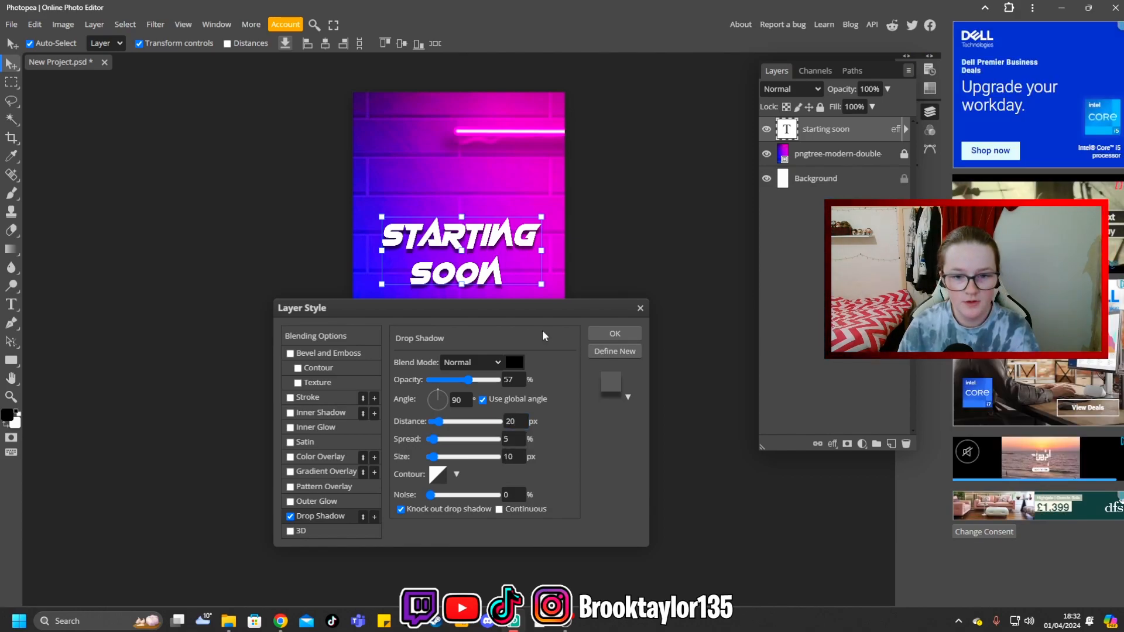
- Add a bevel and emboss with 58% depth and 17 px size to the "starting soon" text and apply the layer style
{"action": "left_click_drag", "start_coordinate": [535, 311], "coordinate": [542, 331]}
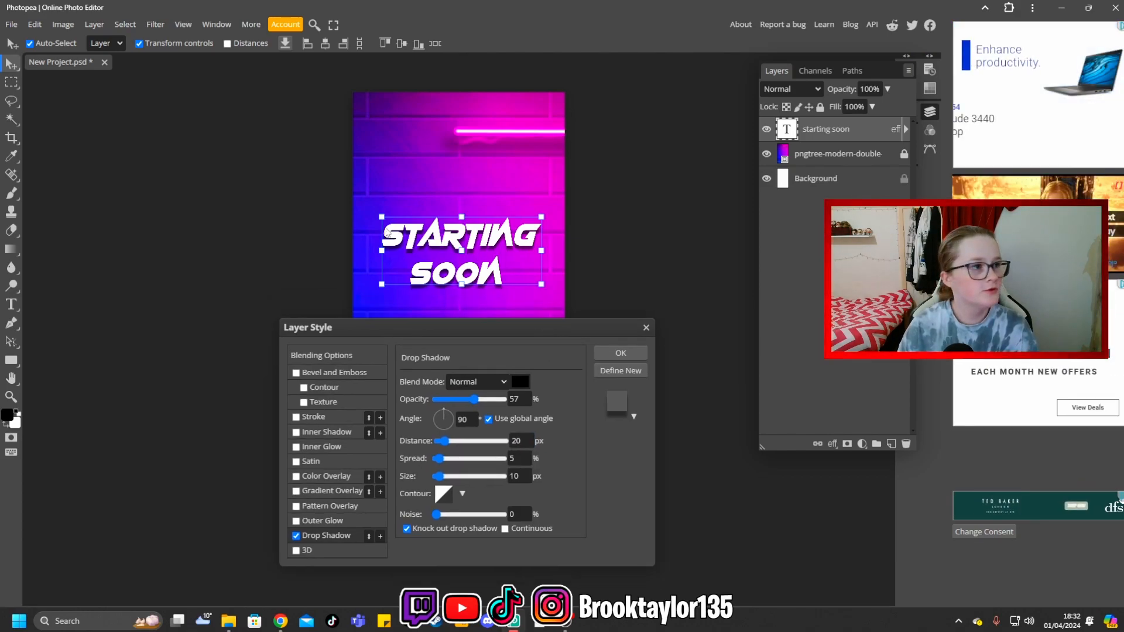
{"action": "left_click", "coordinate": [331, 373]}
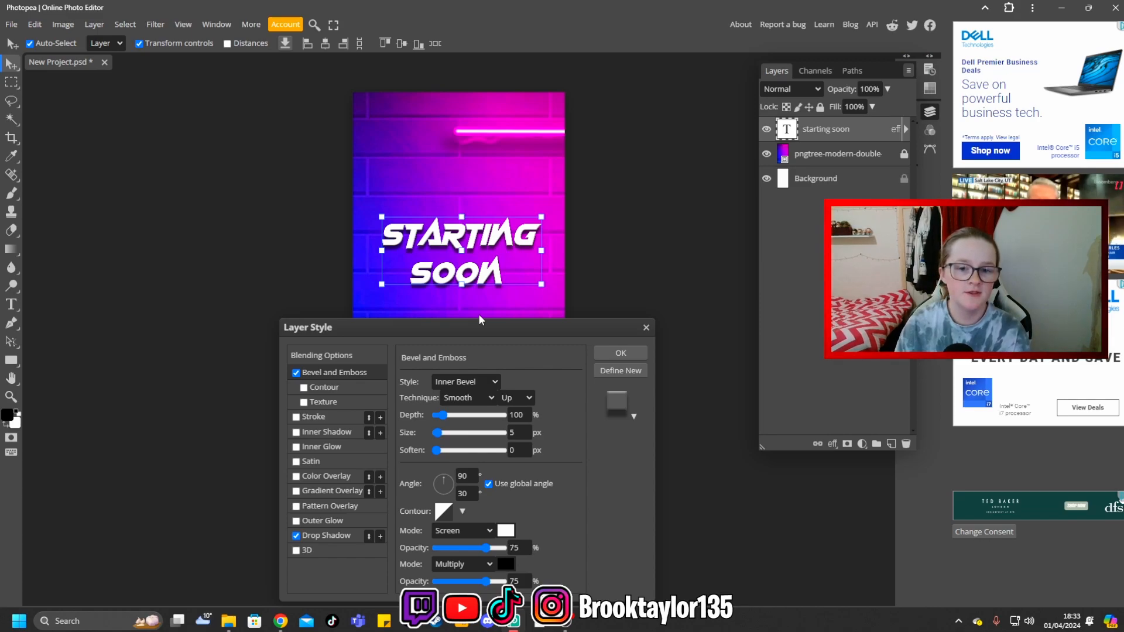
{"action": "mouse_move", "coordinate": [553, 327]}
{"action": "left_mouse_down"}
{"action": "mouse_move", "coordinate": [814, 187]}
{"action": "mouse_move", "coordinate": [703, 259]}
{"action": "mouse_move", "coordinate": [536, 319]}
{"action": "left_mouse_up"}
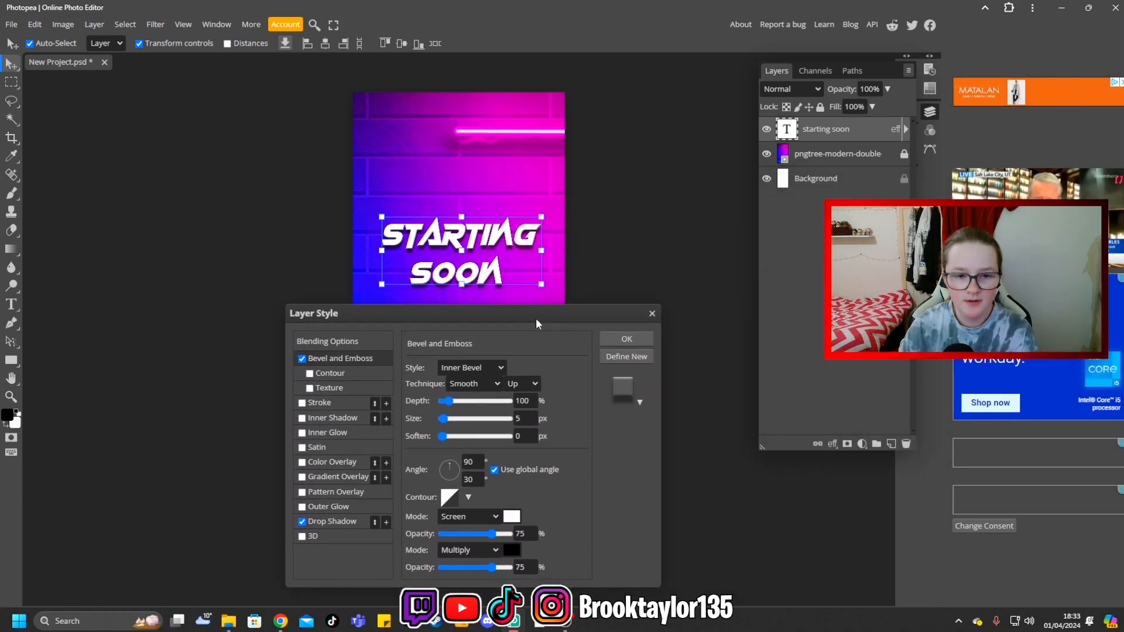
{"action": "mouse_move", "coordinate": [452, 402]}
{"action": "left_mouse_down"}
{"action": "mouse_move", "coordinate": [491, 408]}
{"action": "mouse_move", "coordinate": [445, 400]}
{"action": "left_mouse_up"}
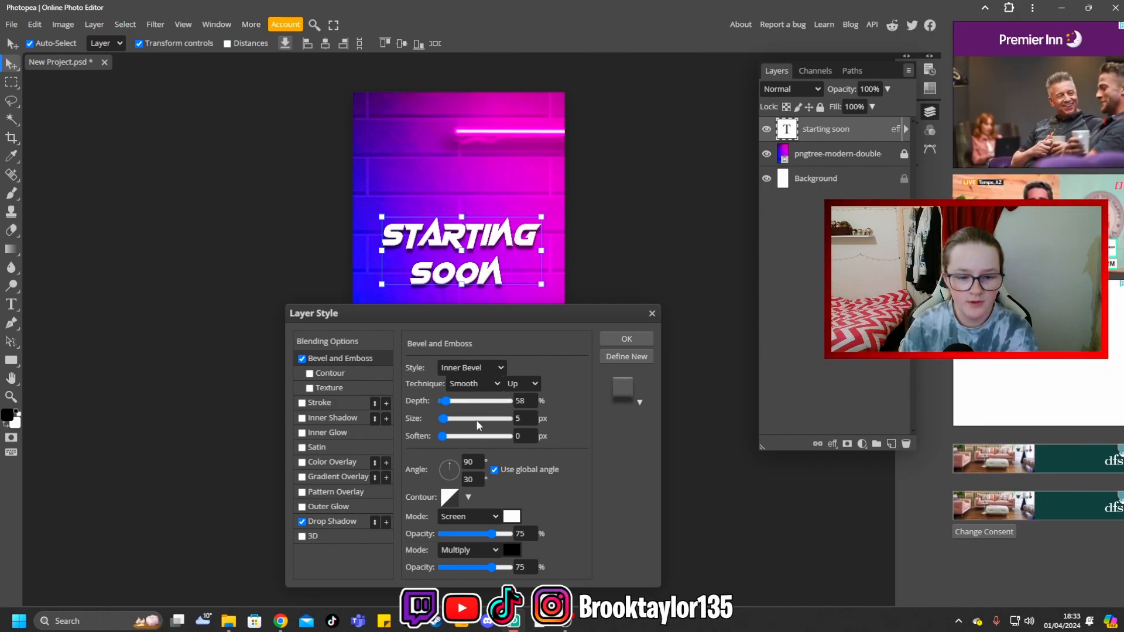
{"action": "left_click_drag", "start_coordinate": [443, 419], "coordinate": [450, 436]}
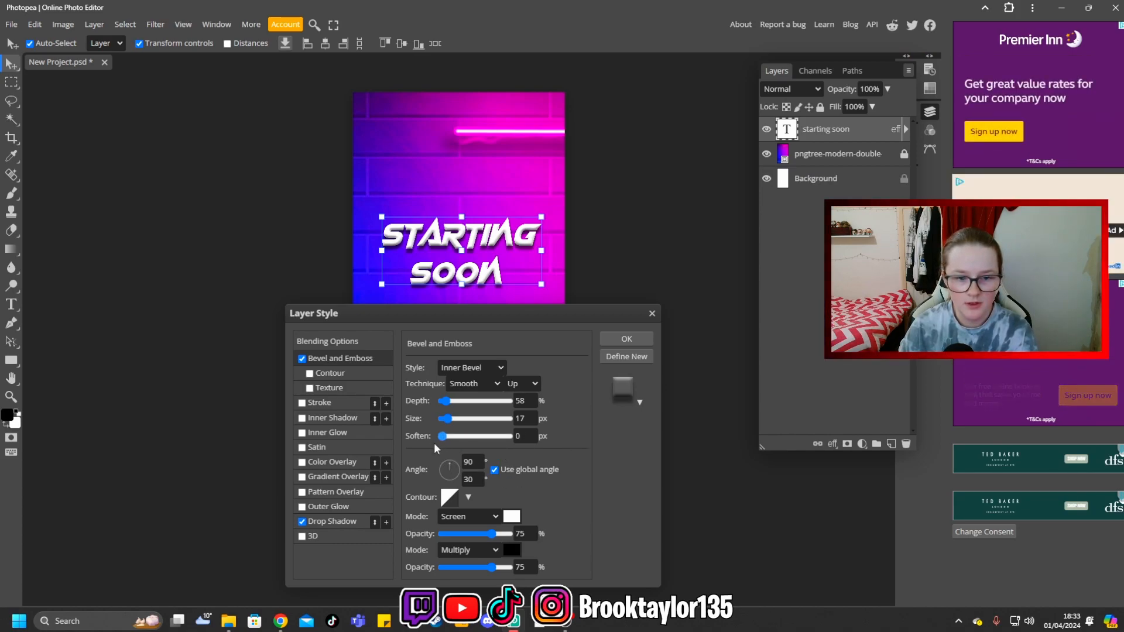
{"action": "left_click_drag", "start_coordinate": [468, 438], "coordinate": [430, 441]}
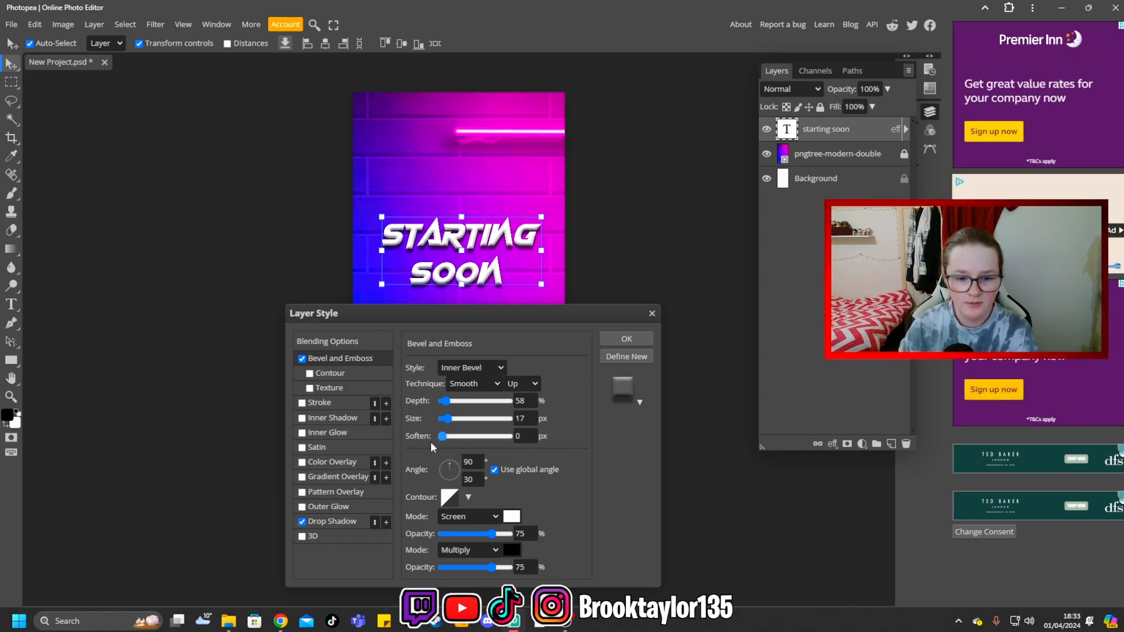
{"action": "left_click", "coordinate": [634, 340]}
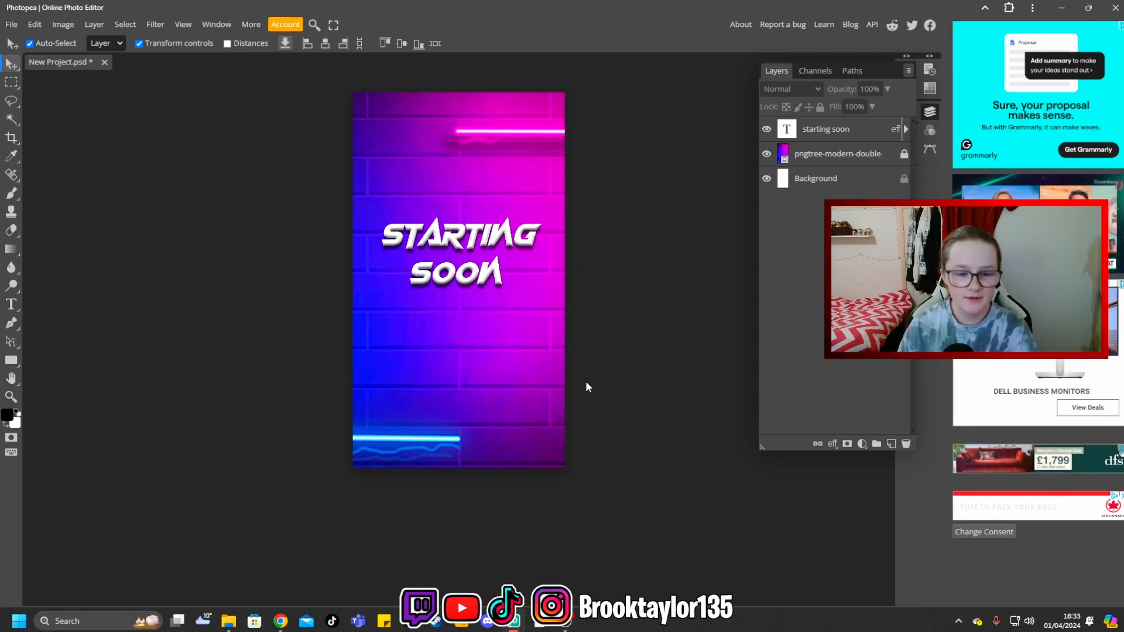
- Place the Instagram logo PNG from the banner stuff folder, scaled to about 9.85%, below the "starting soon" text
{"action": "left_click", "coordinate": [13, 24]}
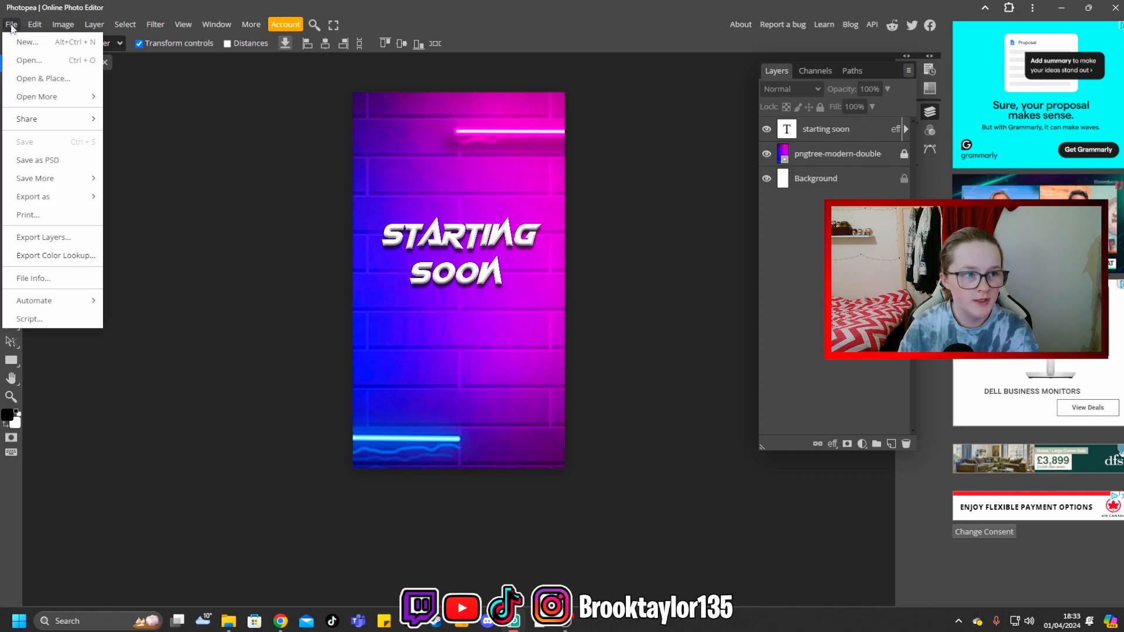
{"action": "left_click", "coordinate": [42, 79]}
{"action": "left_click", "coordinate": [507, 278]}
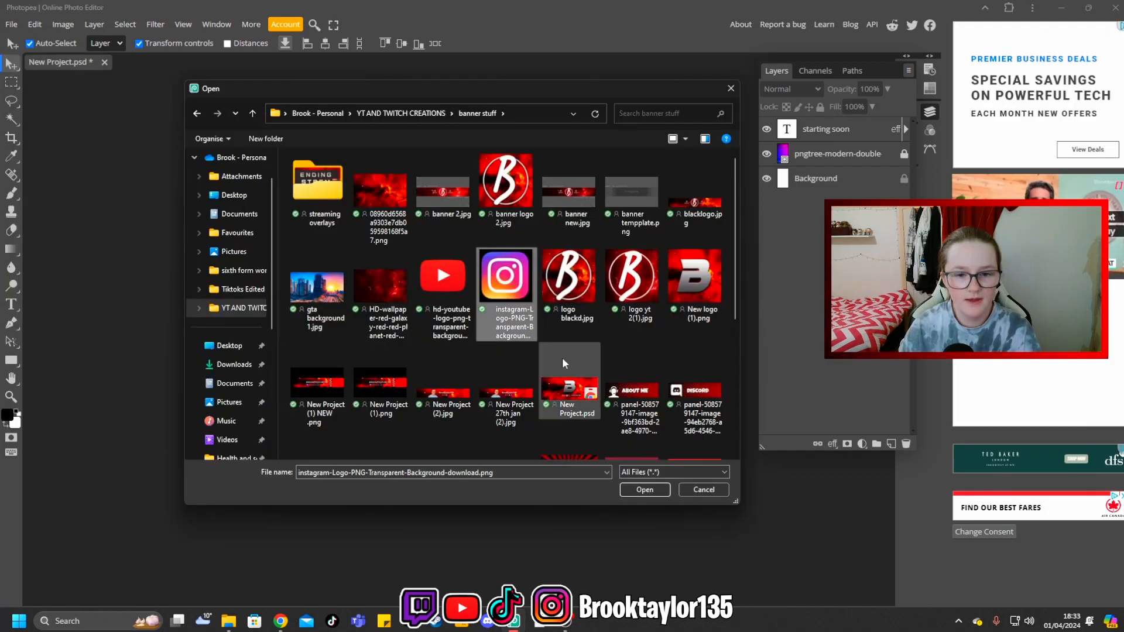
{"action": "left_click", "coordinate": [644, 489]}
{"action": "left_click_drag", "start_coordinate": [802, 208], "coordinate": [802, 124]}
{"action": "left_click_drag", "start_coordinate": [553, 191], "coordinate": [407, 324]}
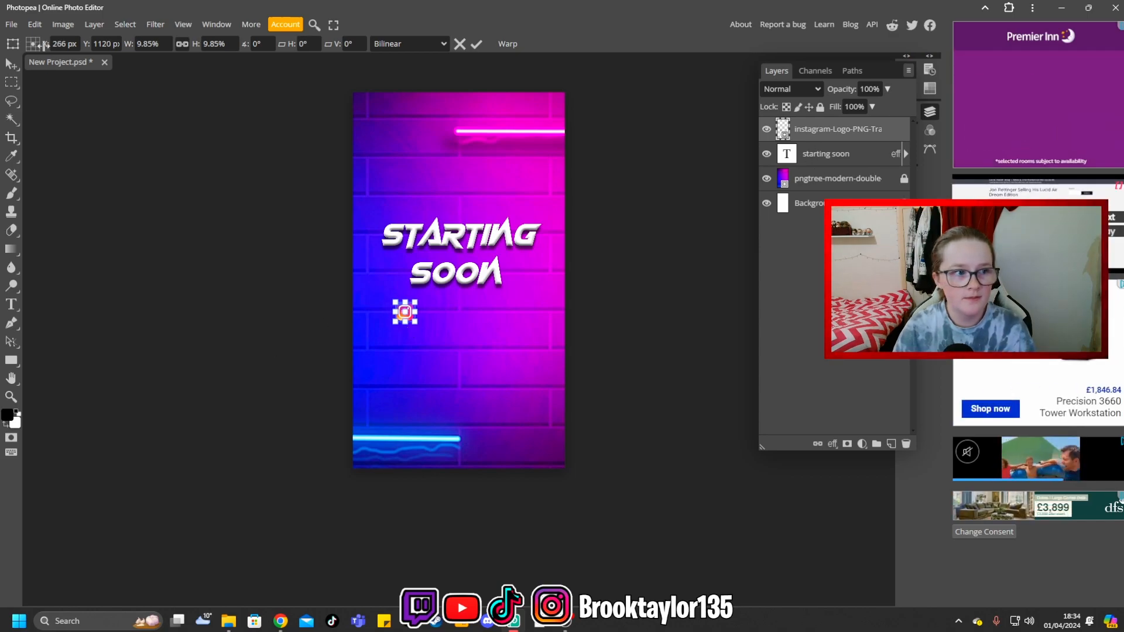
- Place the YouTube logo PNG, scaled to about 36.41%, beside the Instagram icon
{"action": "left_click", "coordinate": [11, 25]}
{"action": "left_click", "coordinate": [35, 68]}
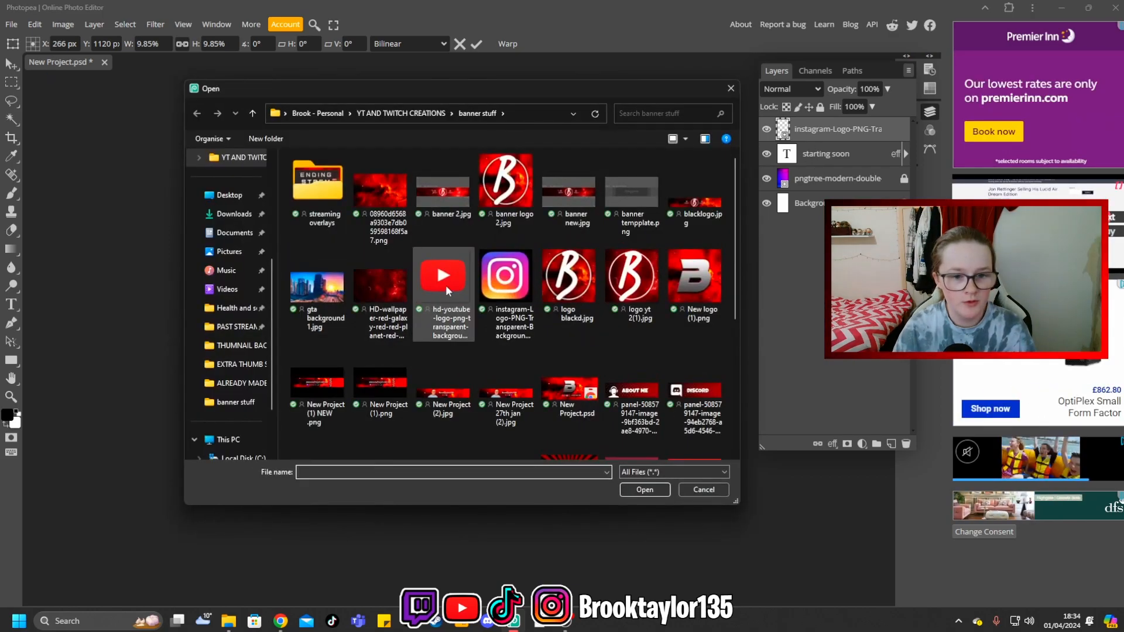
{"action": "double_click", "coordinate": [445, 285]}
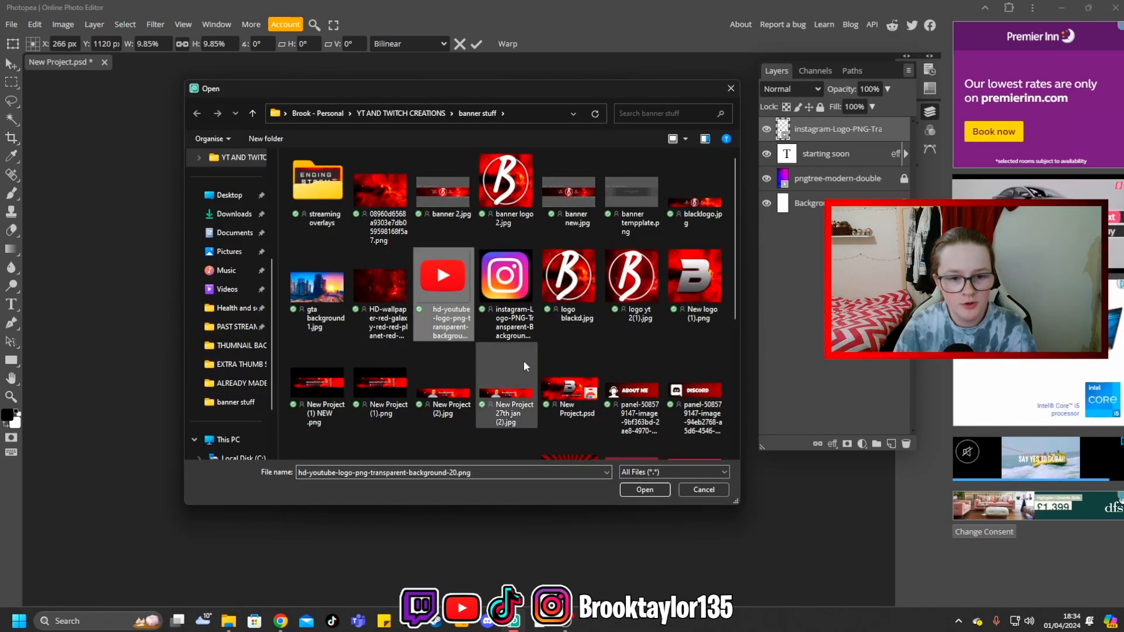
{"action": "left_click_drag", "start_coordinate": [484, 254], "coordinate": [444, 296]}
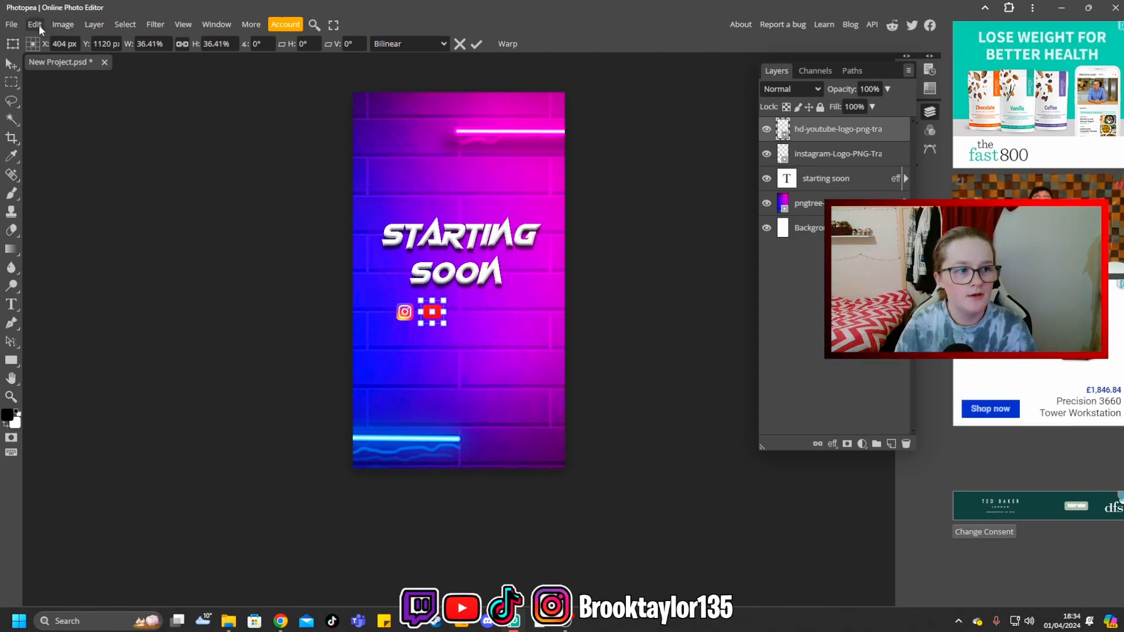
- Place the TikTok logo at icon size in the row with the Instagram and YouTube icons
{"action": "left_click", "coordinate": [12, 25]}
{"action": "left_click", "coordinate": [33, 85]}
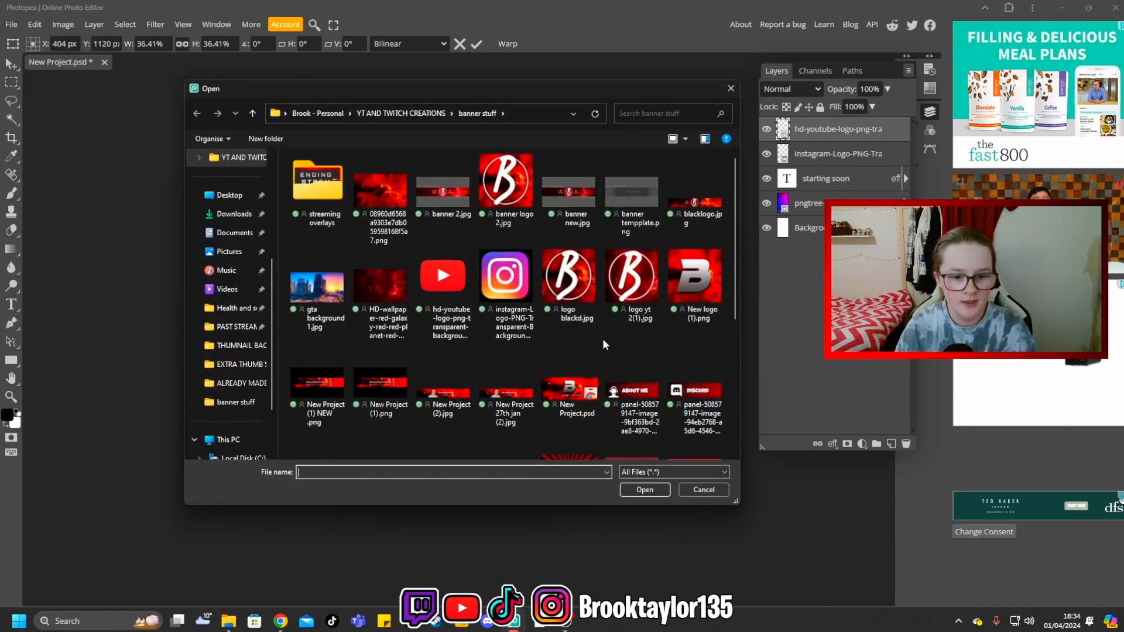
{"action": "scroll", "coordinate": [503, 293], "scroll_direction": "down", "scroll_amount": 3}
{"action": "left_click", "coordinate": [317, 305]}
{"action": "left_click", "coordinate": [652, 494]}
{"action": "left_click_drag", "start_coordinate": [565, 174], "coordinate": [374, 373]}
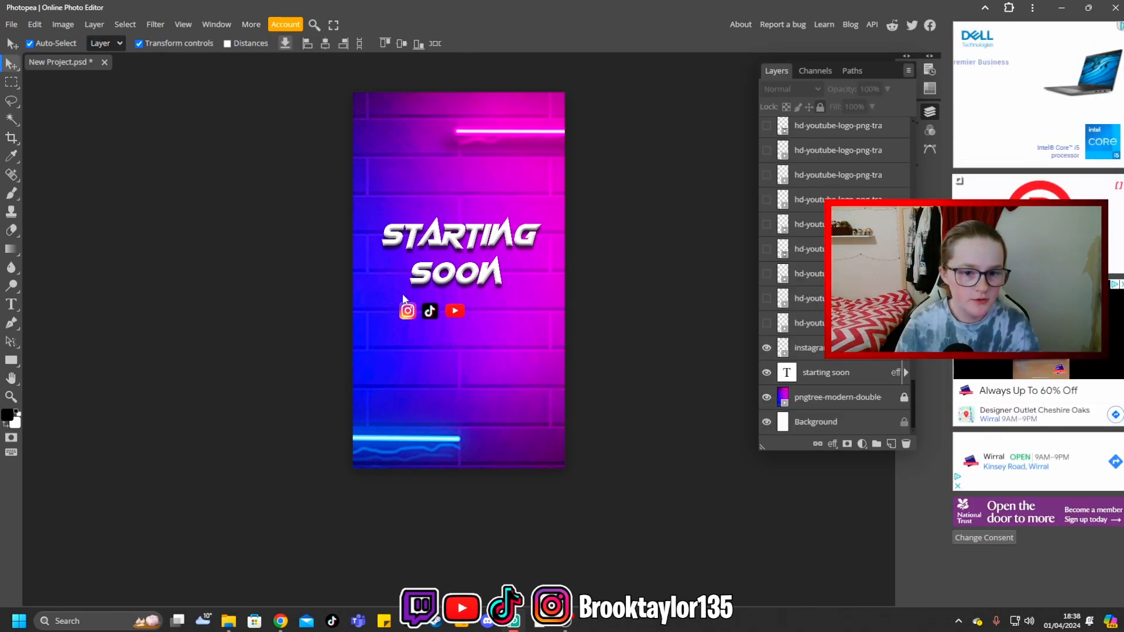
{"action": "left_click", "coordinate": [11, 304]}
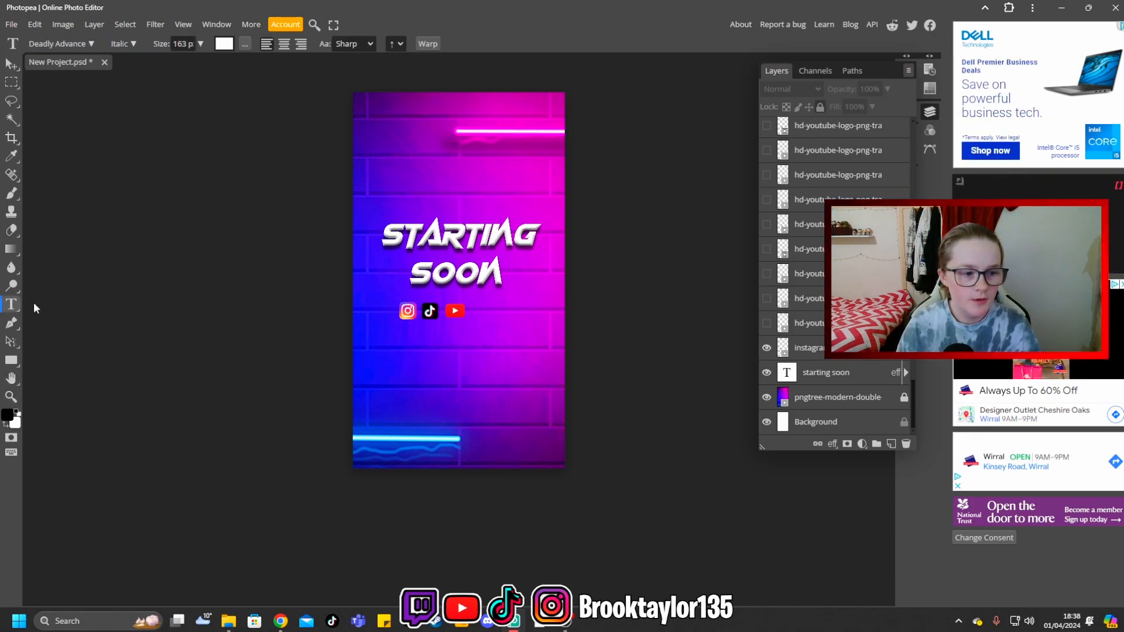
{"action": "left_click", "coordinate": [437, 342]}
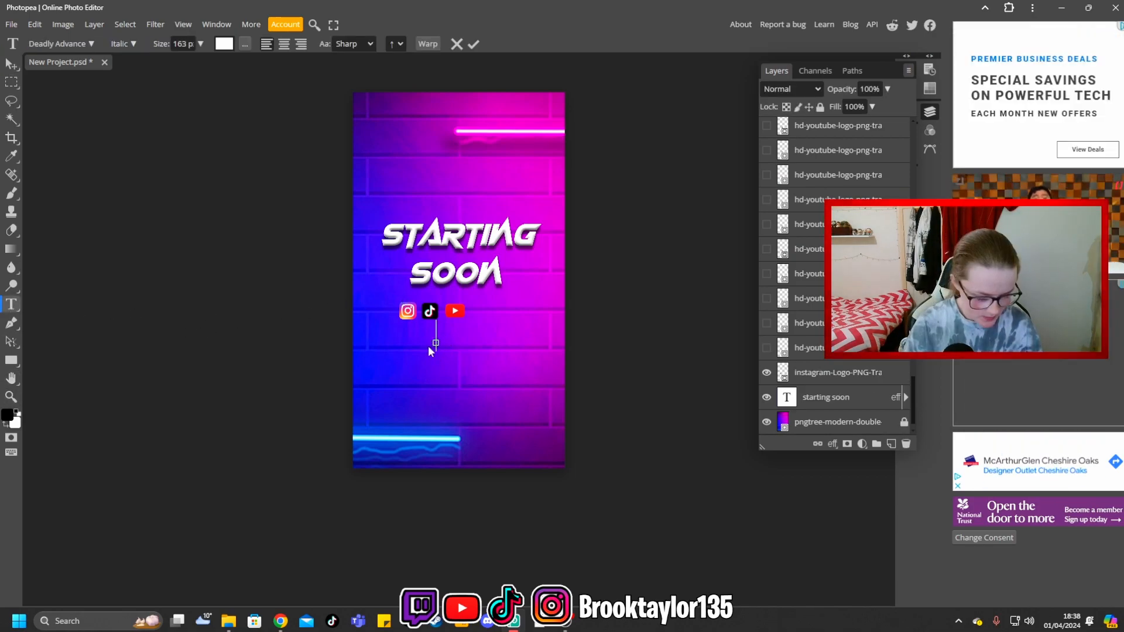
{"action": "type", "text": "@yourname"}
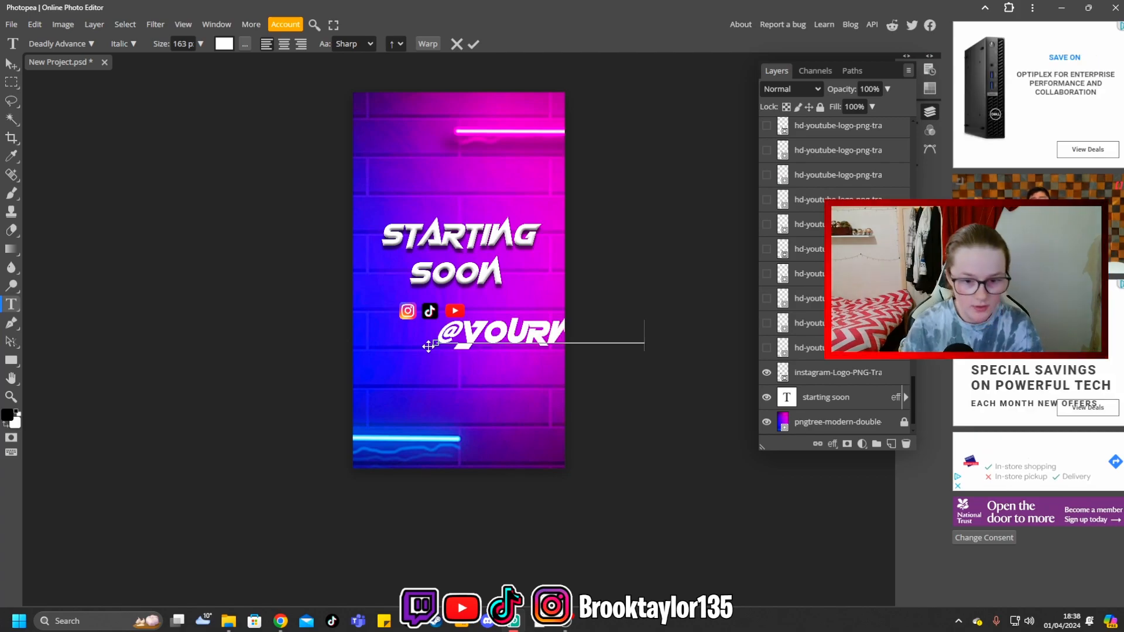
{"action": "left_click_drag", "start_coordinate": [439, 337], "coordinate": [499, 337]}
{"action": "scroll", "coordinate": [790, 320], "scroll_direction": "up", "scroll_amount": 4}
{"action": "scroll", "coordinate": [791, 320], "scroll_direction": "up", "scroll_amount": 5}
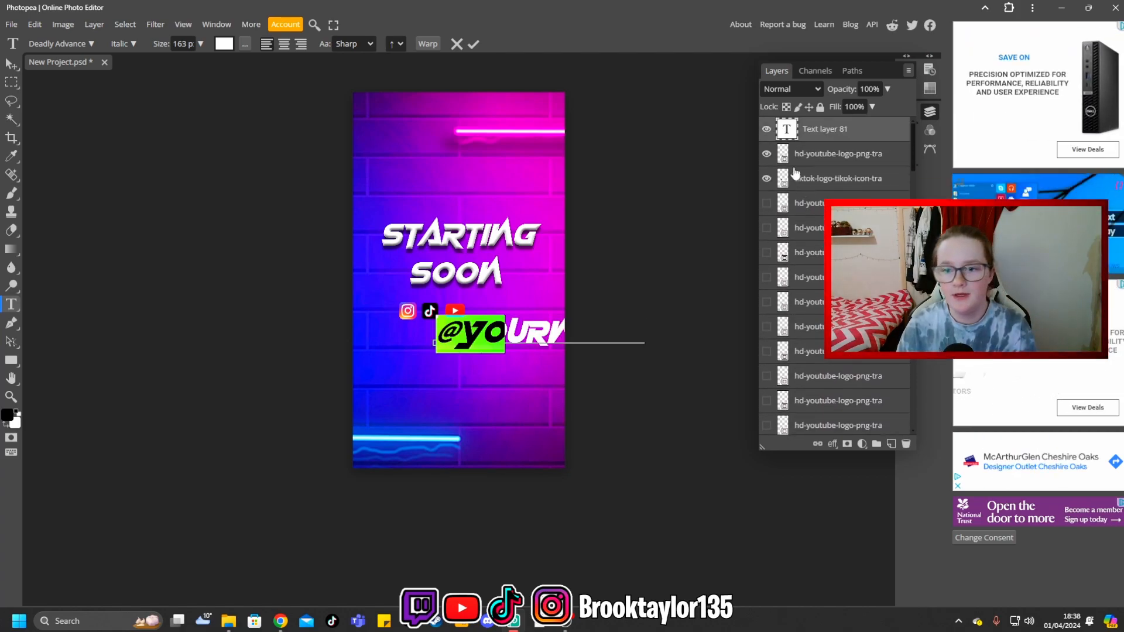
{"action": "double_click", "coordinate": [786, 130]}
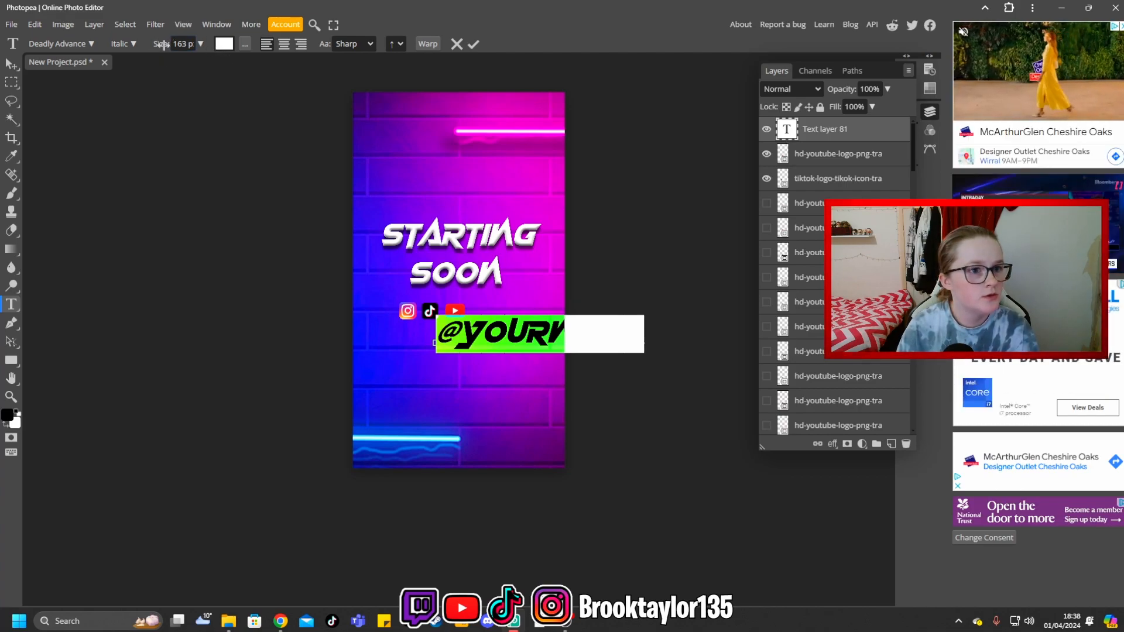
{"action": "left_click_drag", "start_coordinate": [166, 43], "coordinate": [138, 44]}
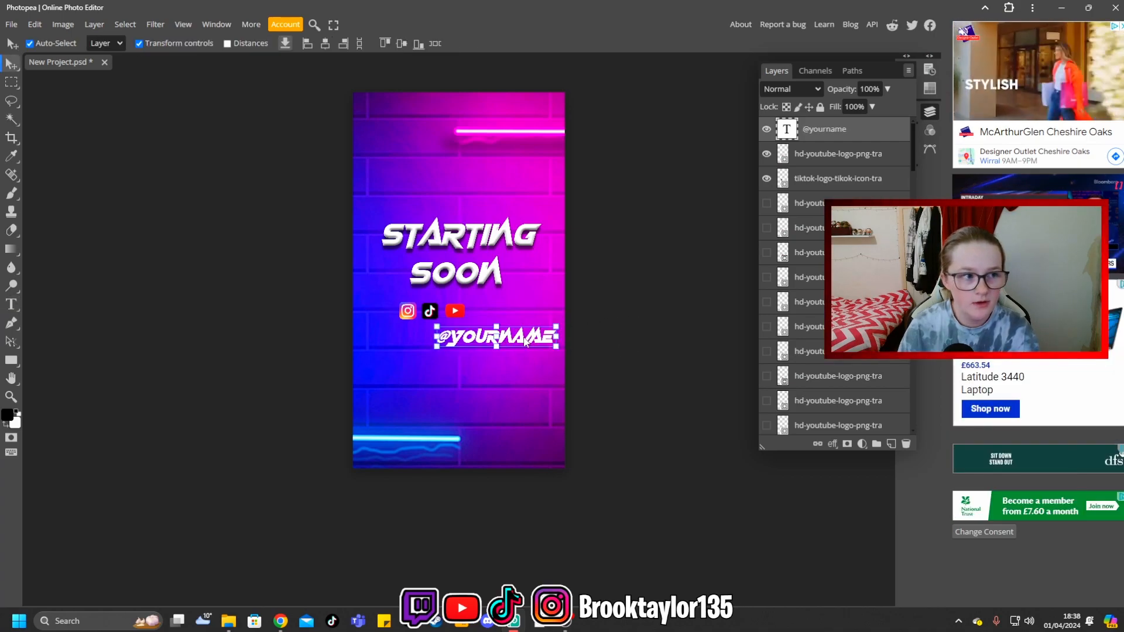
{"action": "left_click_drag", "start_coordinate": [525, 342], "coordinate": [510, 316]}
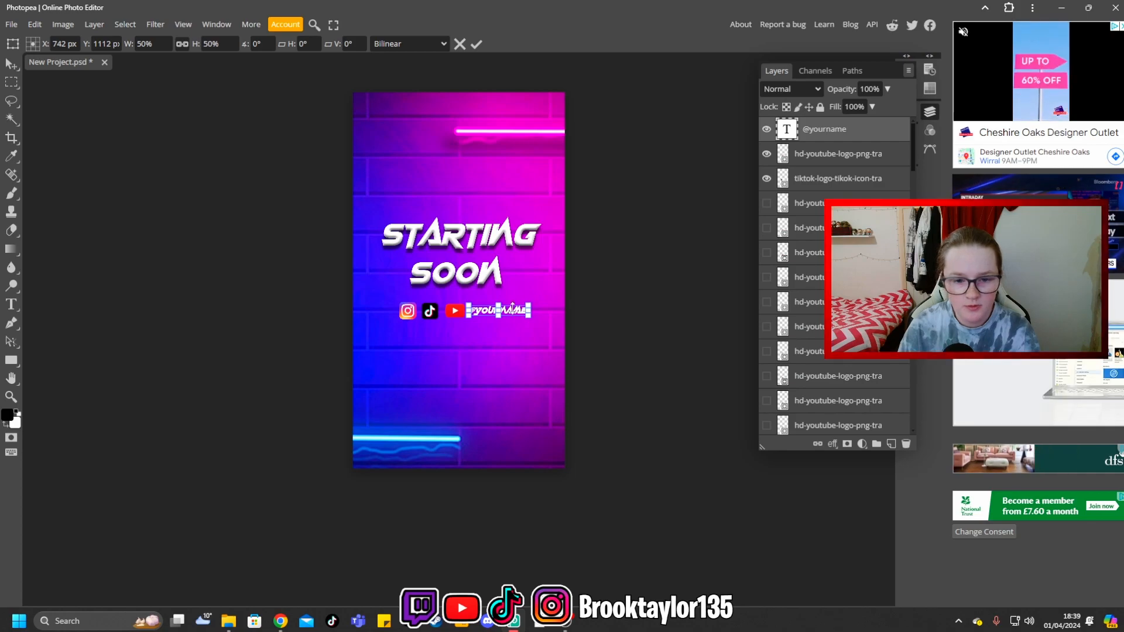
{"action": "right_click", "coordinate": [784, 132]}
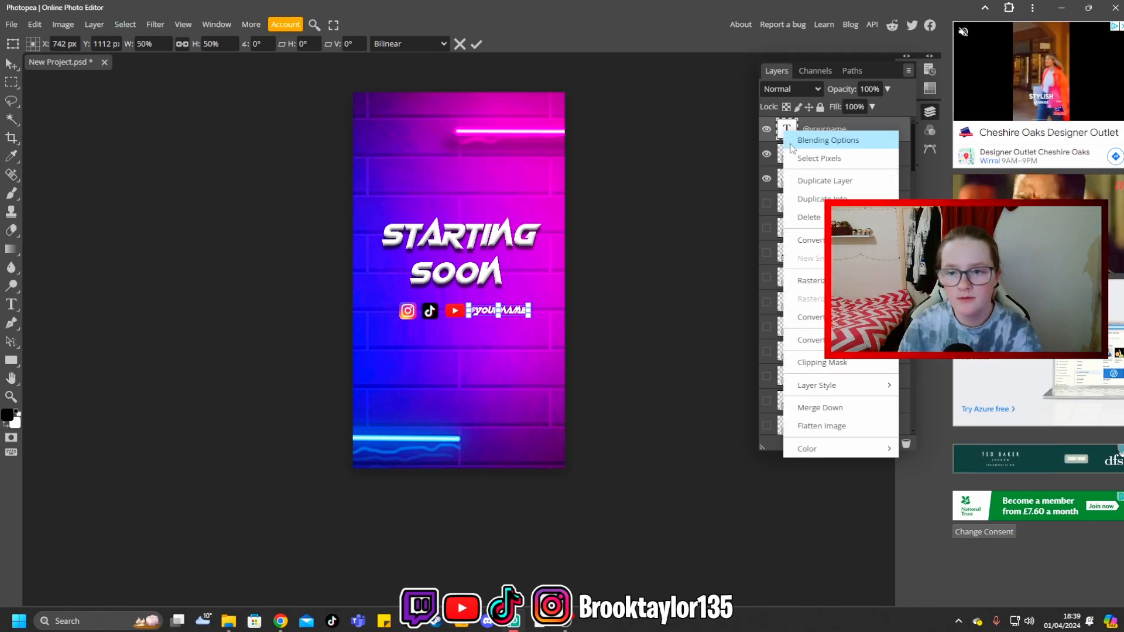
{"action": "left_click", "coordinate": [793, 141]}
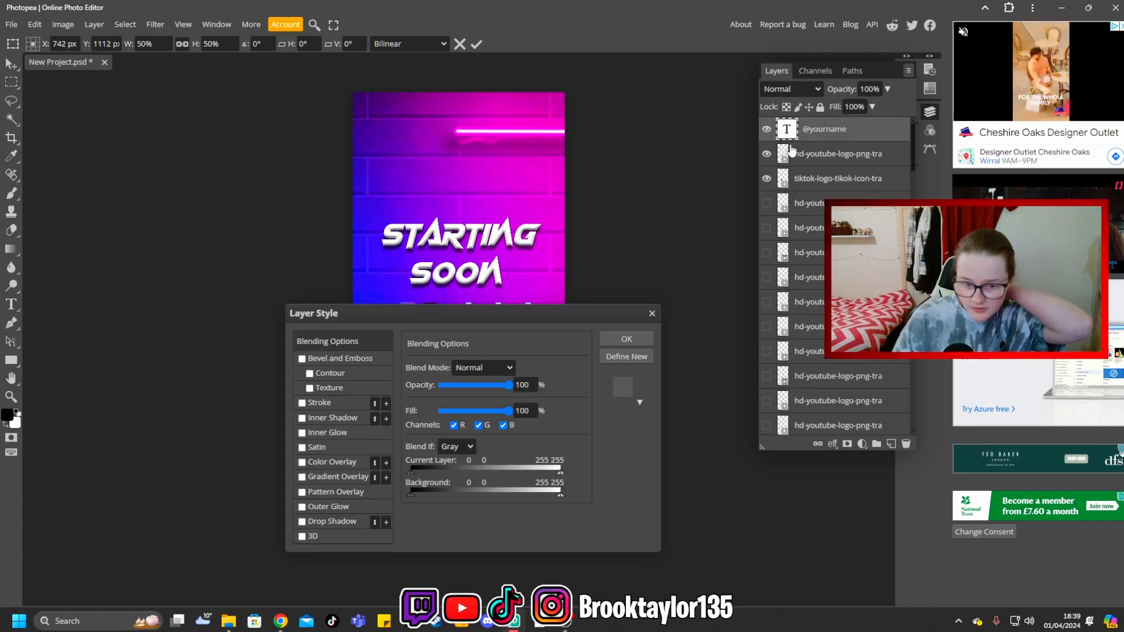
{"action": "left_click", "coordinate": [301, 359]}
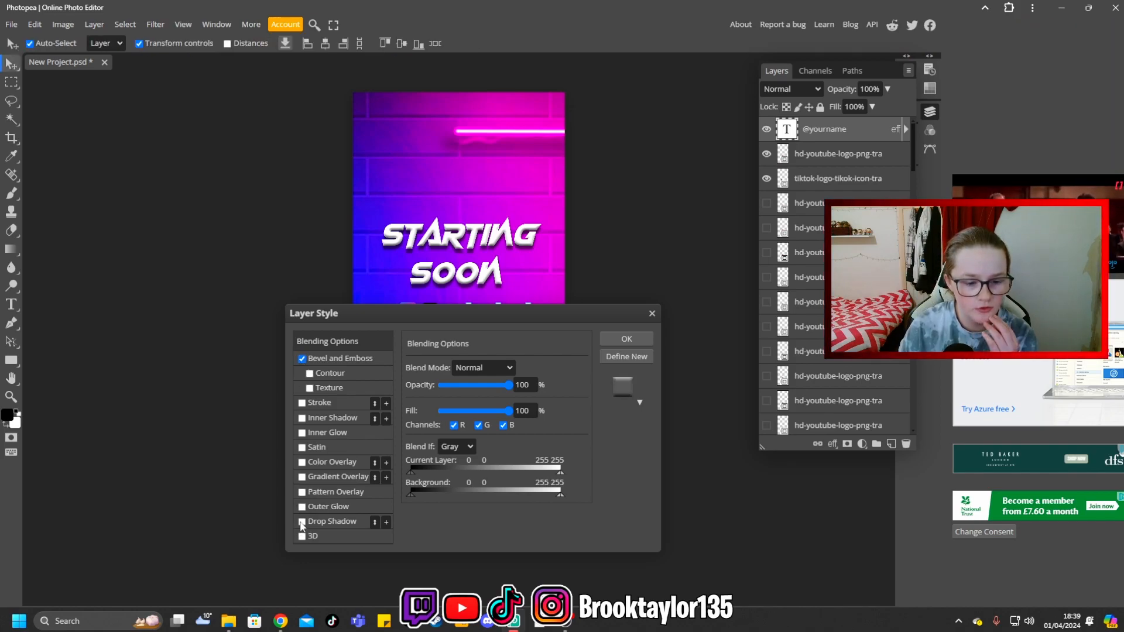
{"action": "left_click", "coordinate": [623, 338]}
{"action": "left_click", "coordinate": [622, 310]}
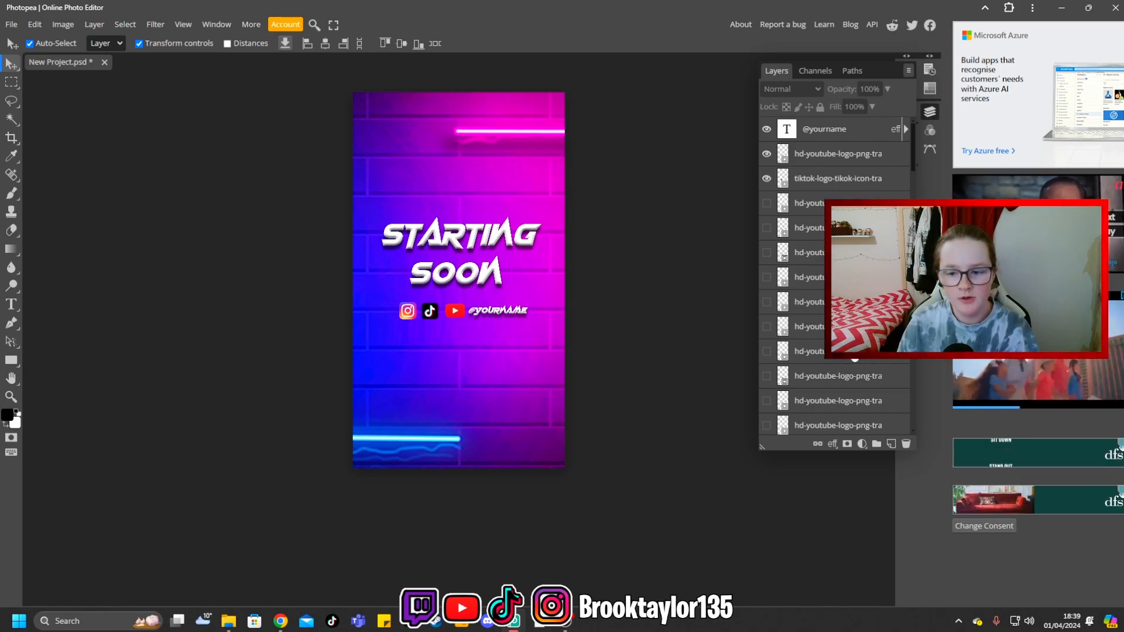
- Apply a Brightness/Contrast adjustment to the neon background layer with brightness 20 and contrast 25
{"action": "scroll", "coordinate": [837, 275], "scroll_direction": "down", "scroll_amount": 5}
{"action": "scroll", "coordinate": [577, 420], "scroll_direction": "up", "scroll_amount": 1}
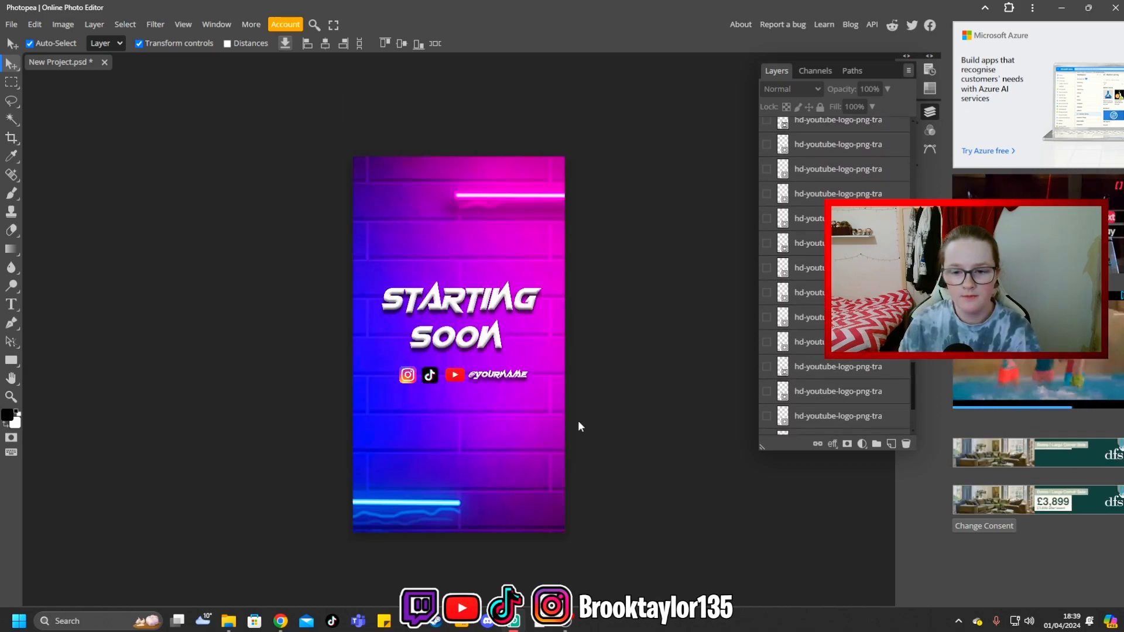
{"action": "scroll", "coordinate": [647, 255], "scroll_direction": "up", "scroll_amount": 4}
{"action": "scroll", "coordinate": [653, 283], "scroll_direction": "down", "scroll_amount": 3}
{"action": "scroll", "coordinate": [653, 282], "scroll_direction": "down", "scroll_amount": 2}
{"action": "scroll", "coordinate": [807, 292], "scroll_direction": "down", "scroll_amount": 3}
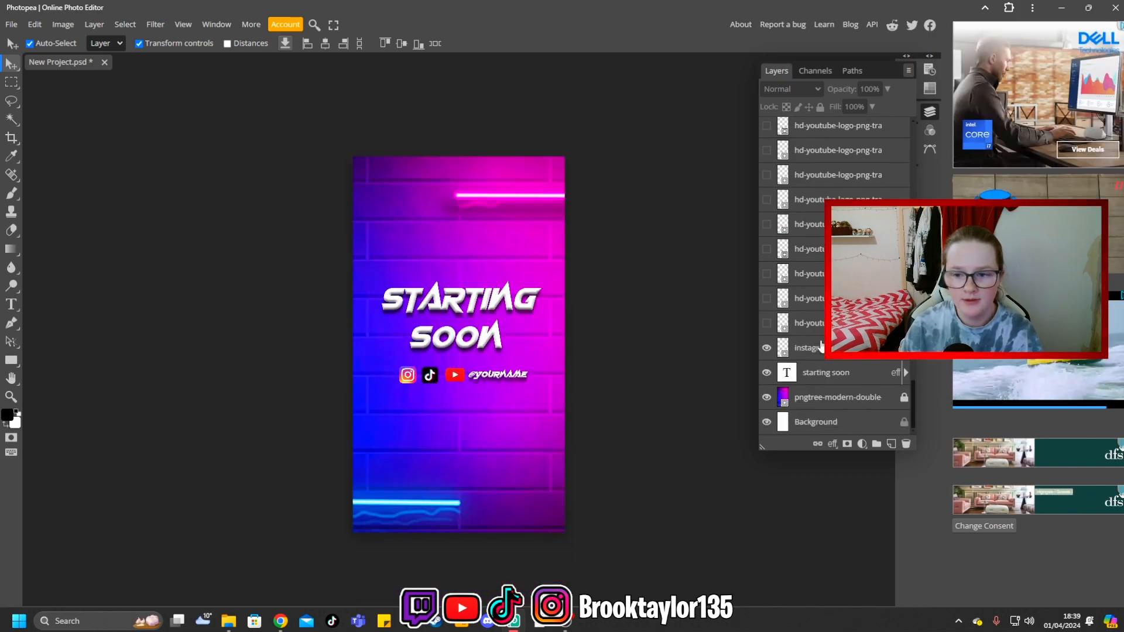
{"action": "left_click", "coordinate": [802, 398]}
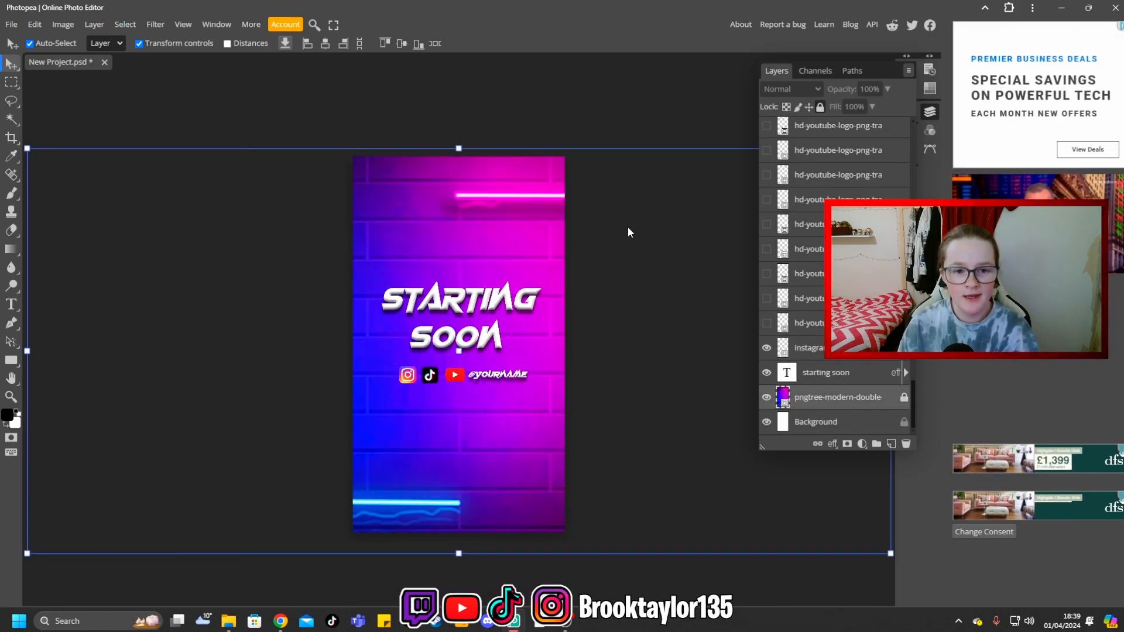
{"action": "left_click", "coordinate": [69, 26]}
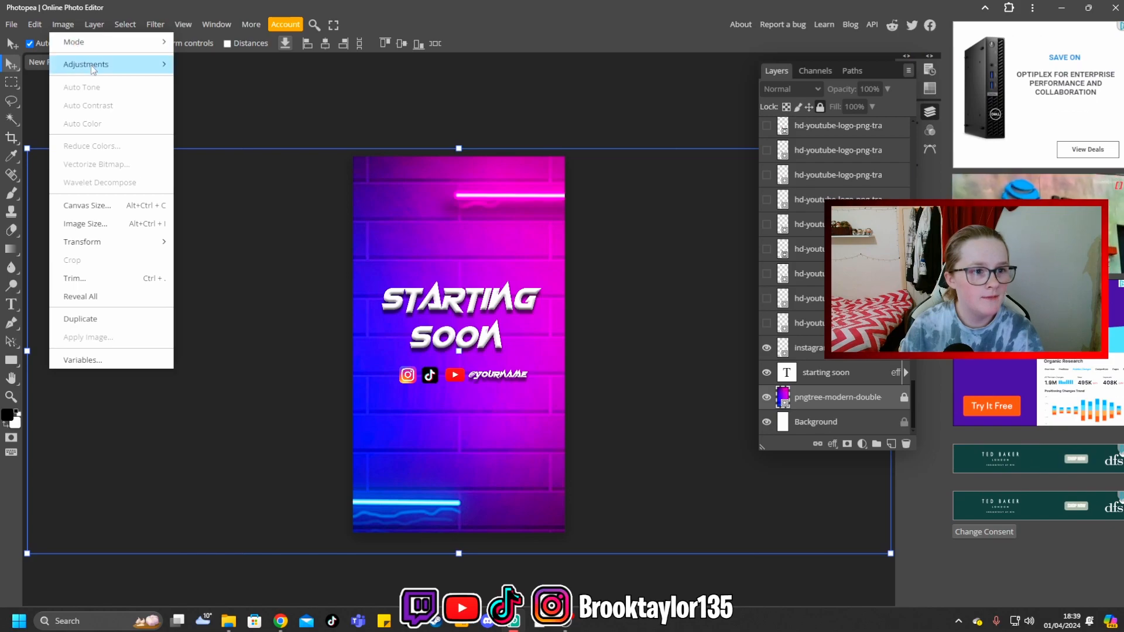
{"action": "mouse_move", "coordinate": [92, 69]}
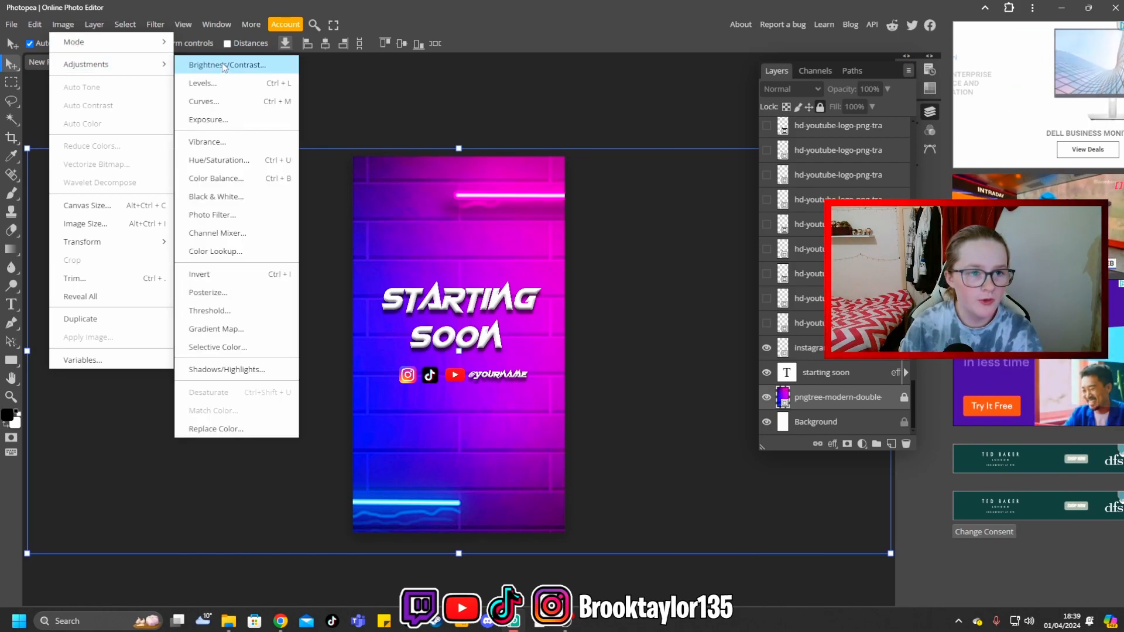
{"action": "left_click", "coordinate": [252, 70]}
{"action": "type", "text": "20"}
{"action": "left_click", "coordinate": [269, 174]}
{"action": "type", "text": "25"}
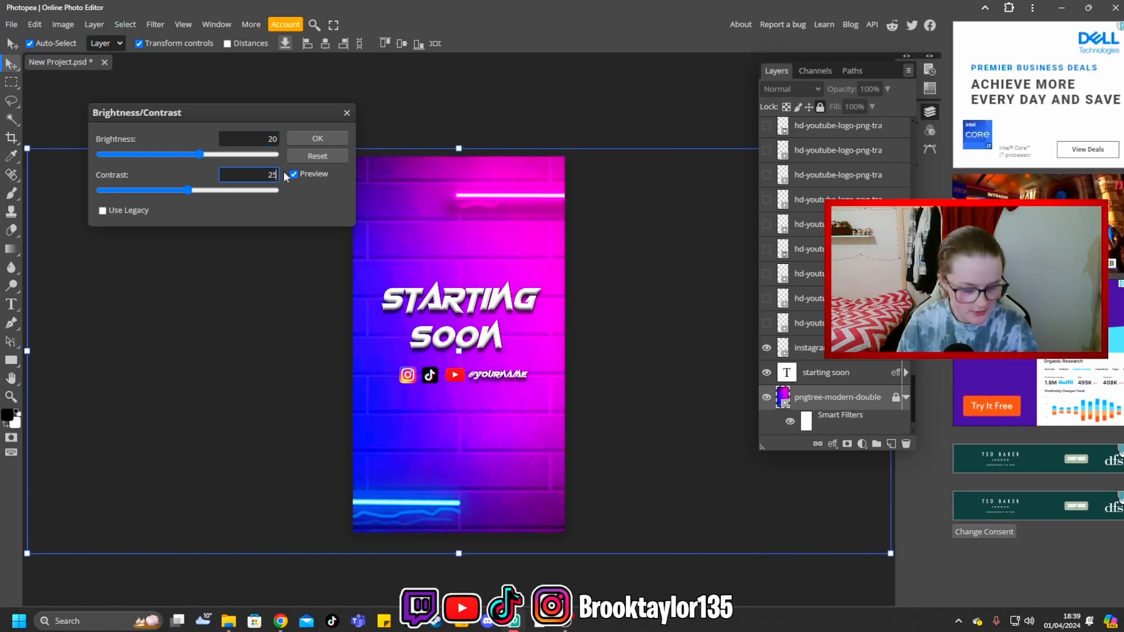
{"action": "left_click", "coordinate": [316, 141]}
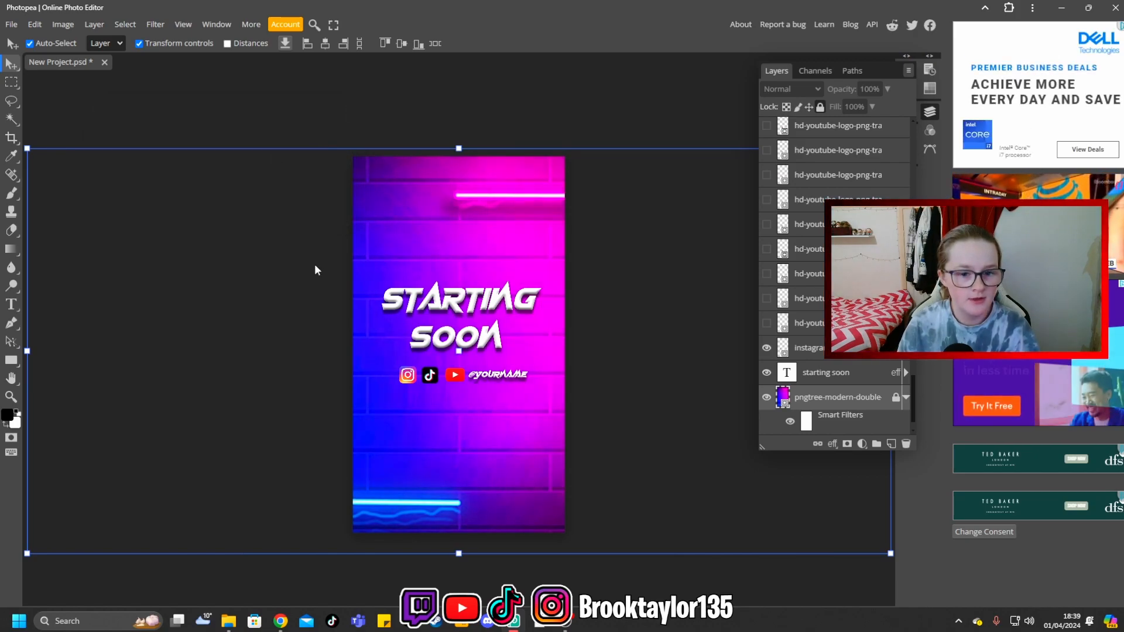
- Apply a Vibrance adjustment to the neon background layer with vibrance 72 and saturation 2, and deselect the layer
{"action": "left_click", "coordinate": [63, 24]}
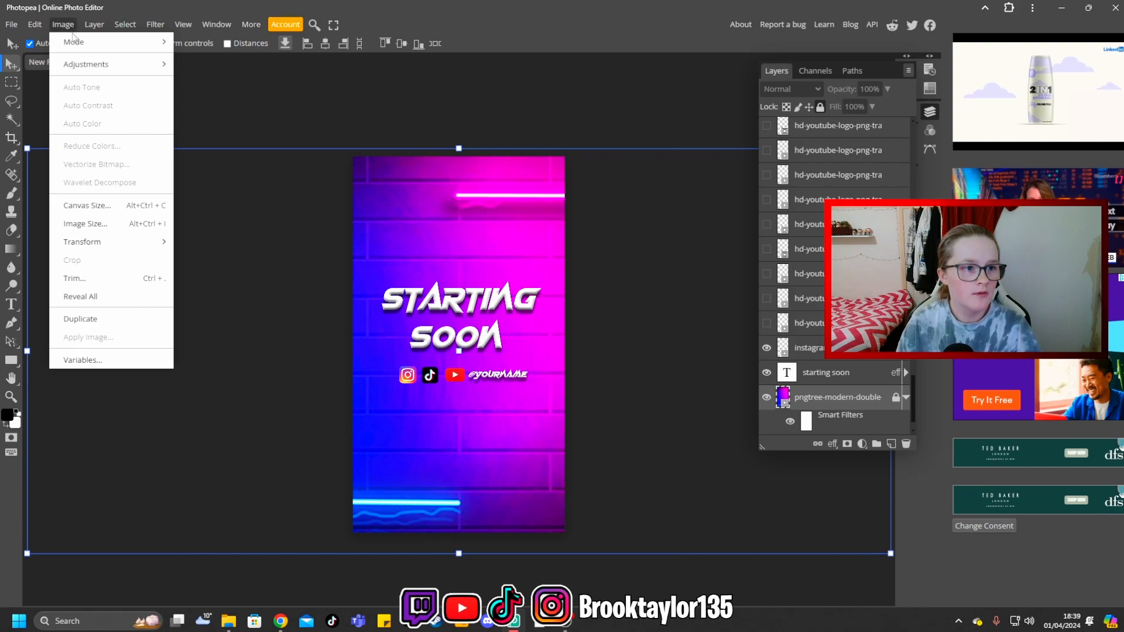
{"action": "mouse_move", "coordinate": [90, 69]}
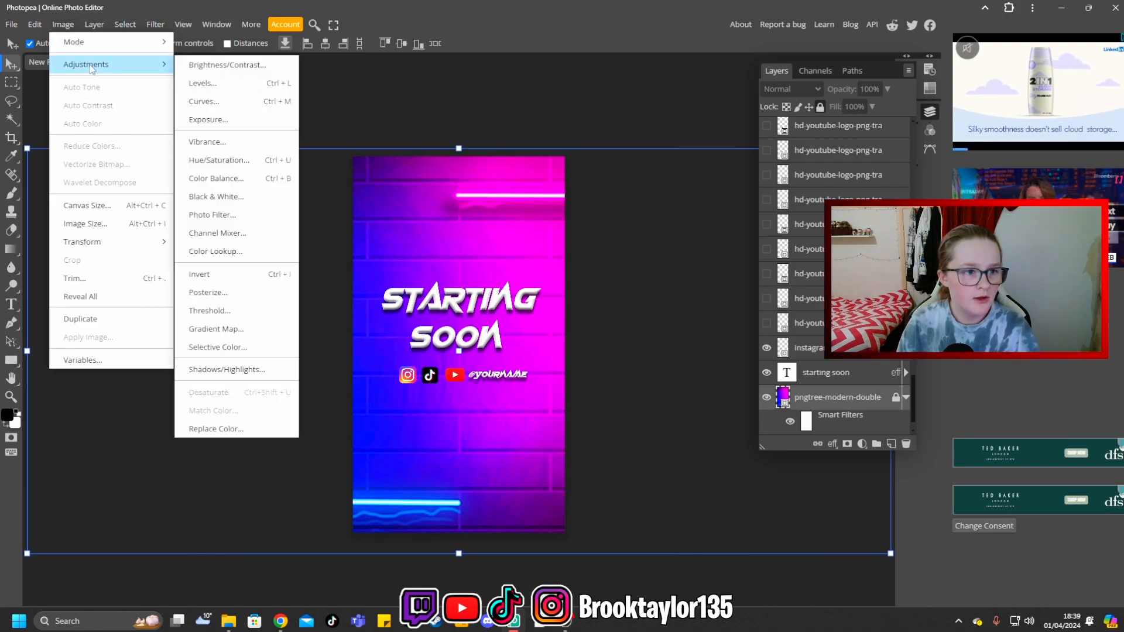
{"action": "left_click", "coordinate": [242, 149]}
{"action": "type", "text": "72"}
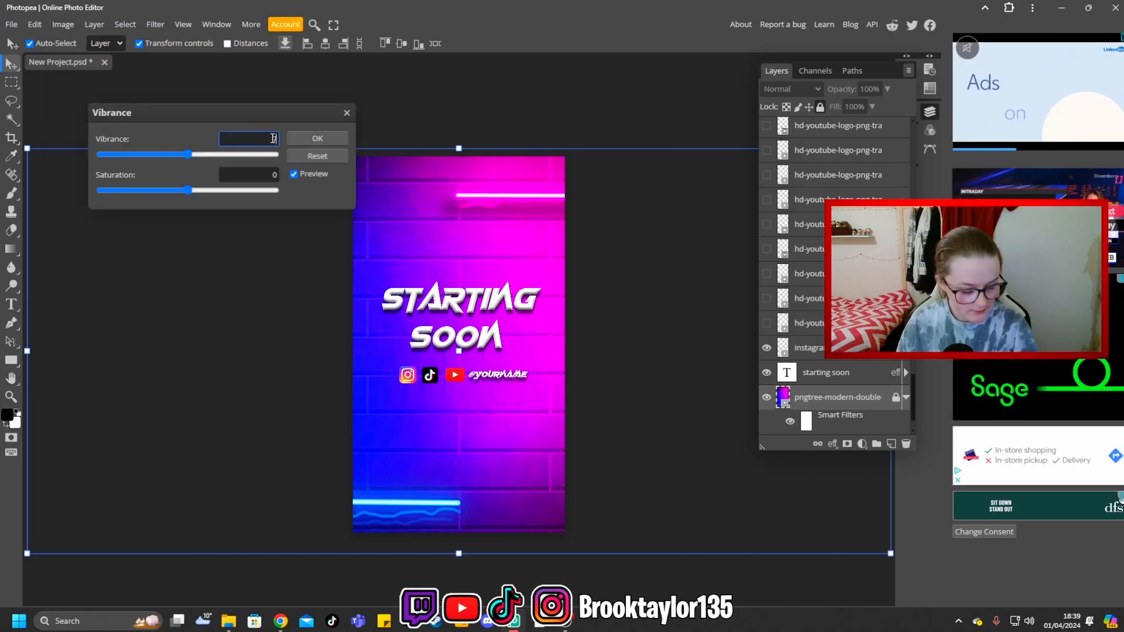
{"action": "left_click", "coordinate": [269, 174]}
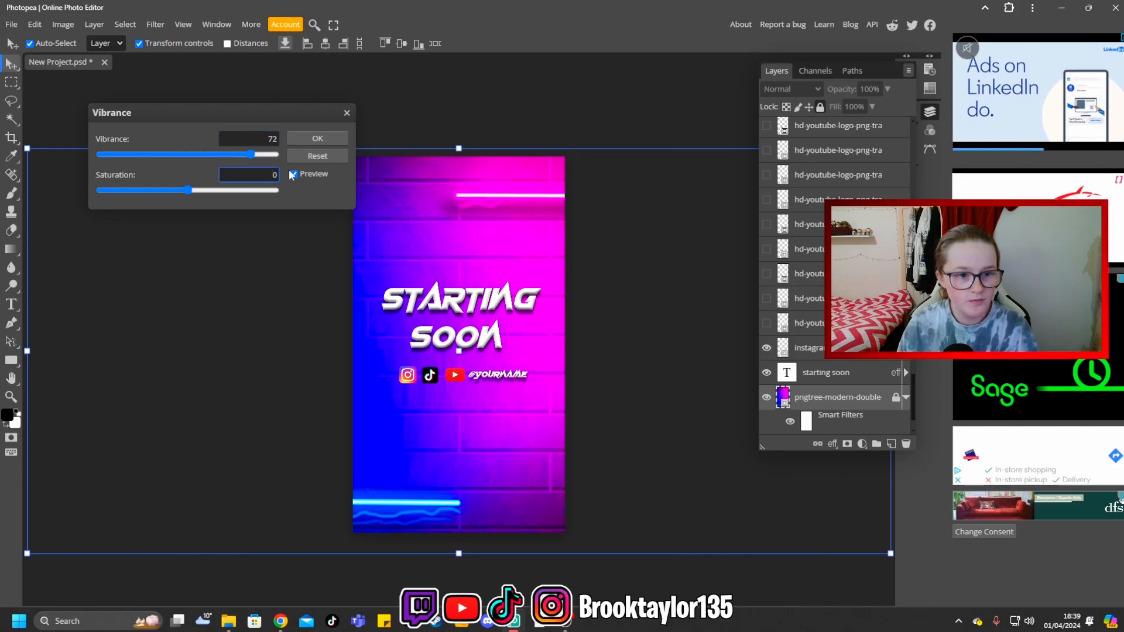
{"action": "type", "text": "2"}
{"action": "left_click", "coordinate": [316, 139]}
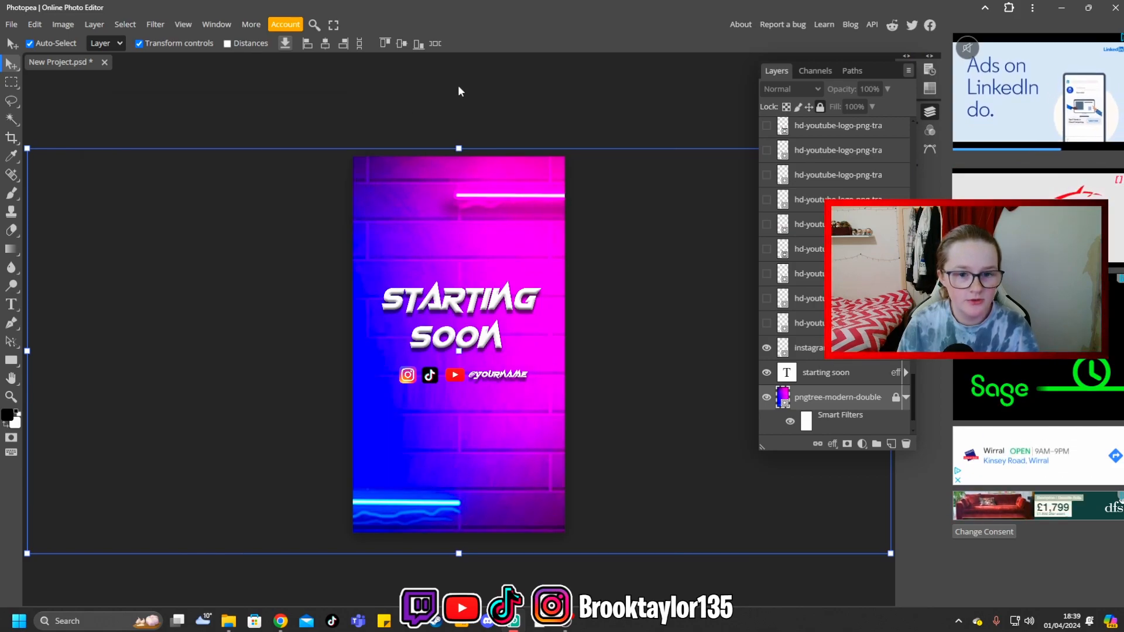
{"action": "left_click", "coordinate": [505, 73]}
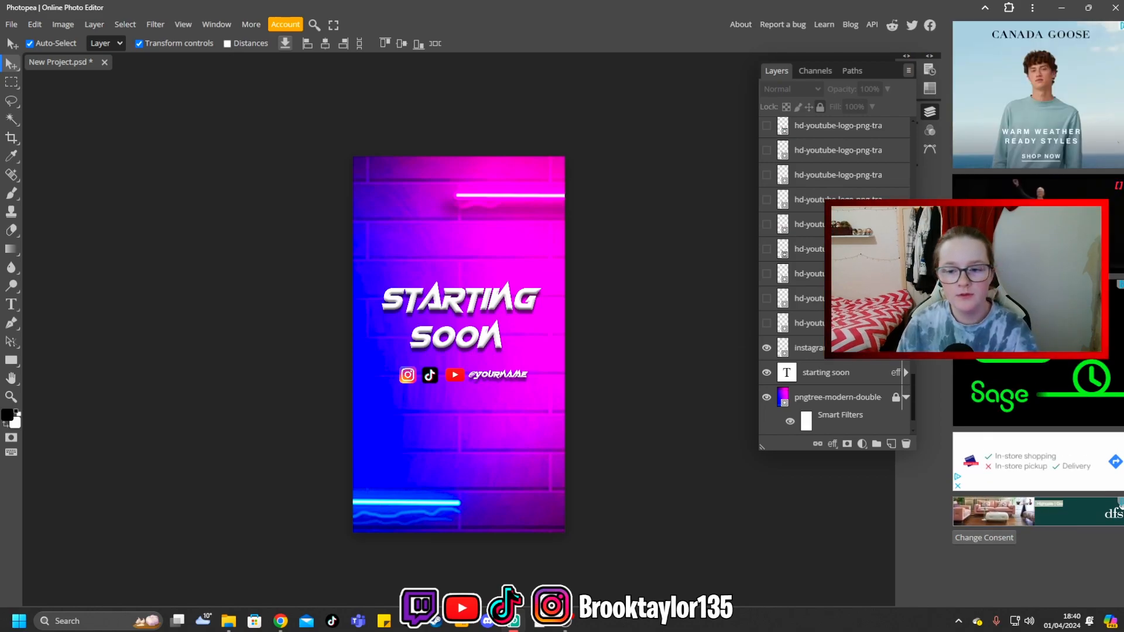
- Enable a white Outer Glow in the layer style of the Instagram icon layer
{"action": "right_click", "coordinate": [807, 351]}
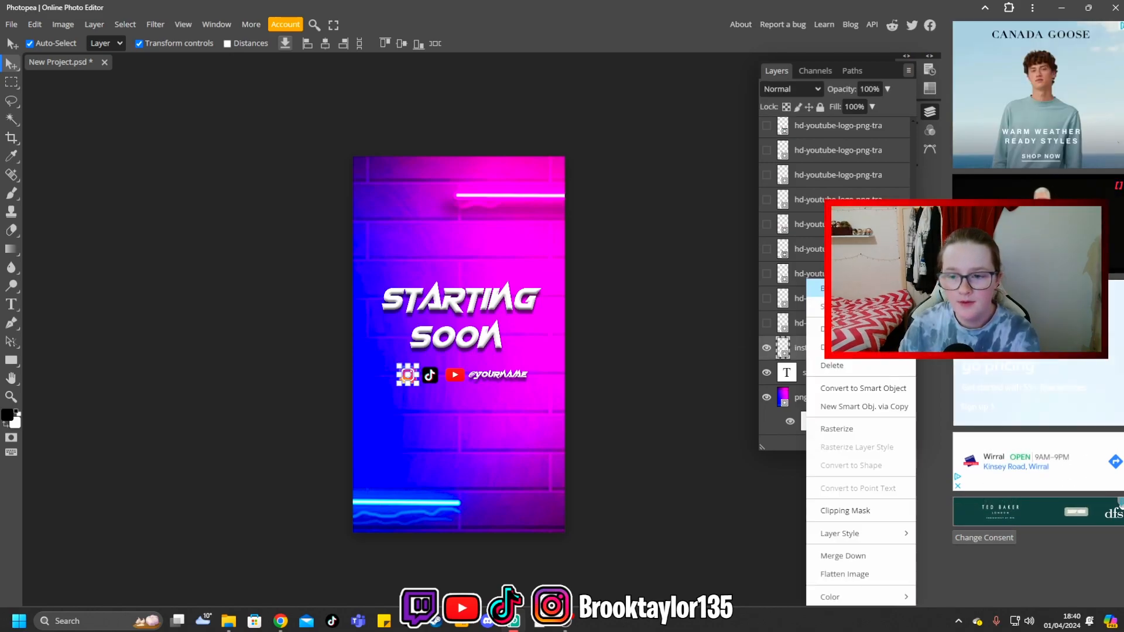
{"action": "left_click", "coordinate": [842, 288]}
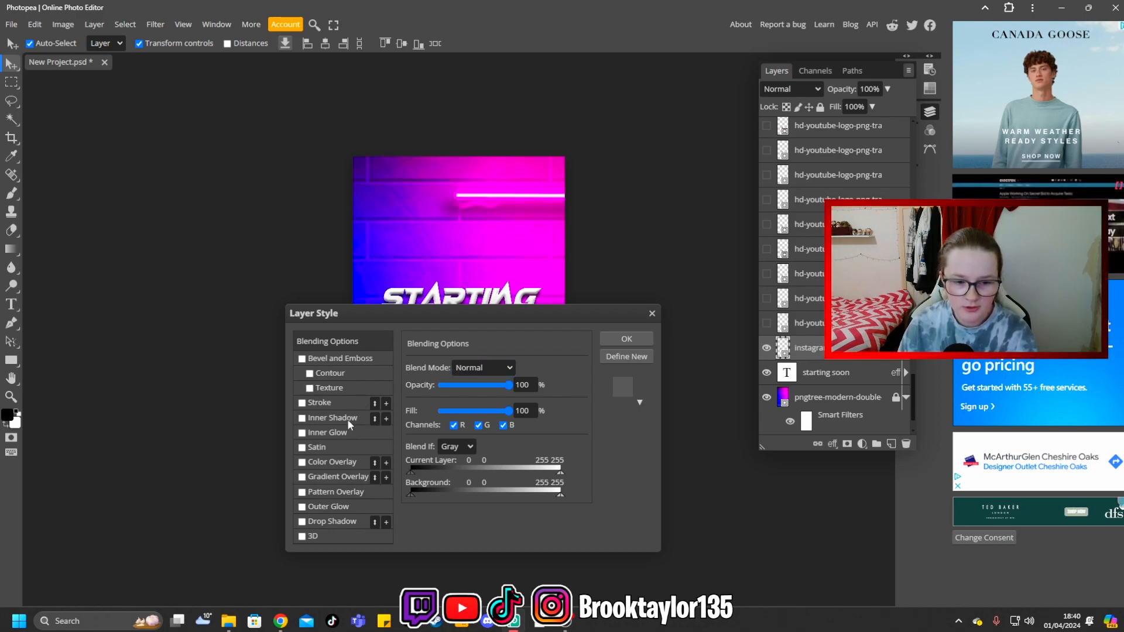
{"action": "left_click", "coordinate": [328, 506]}
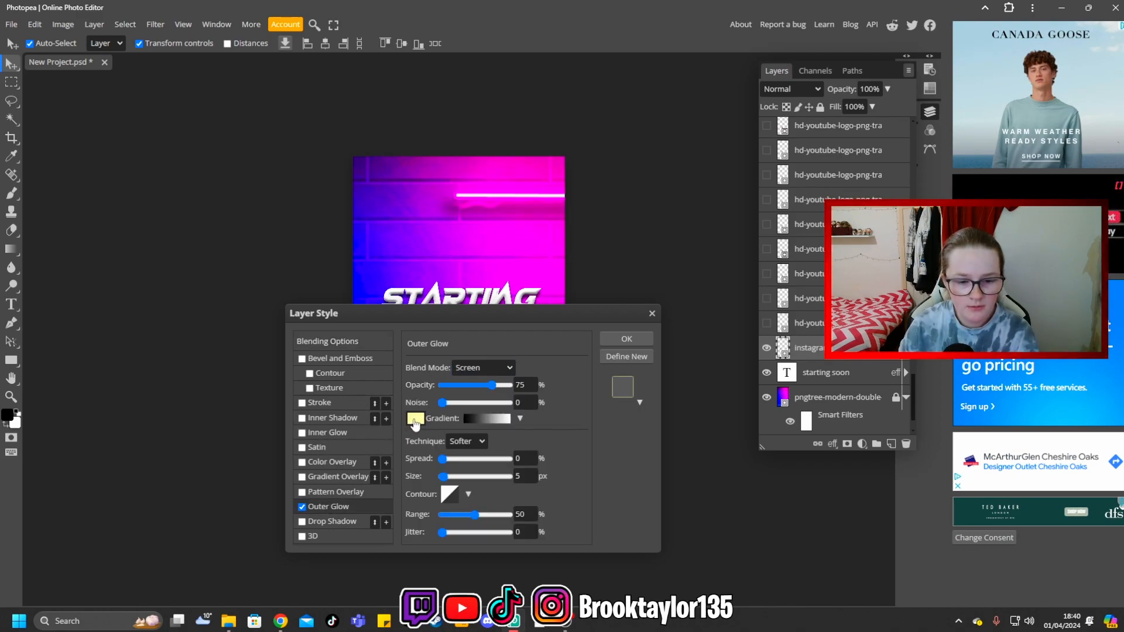
{"action": "left_click", "coordinate": [415, 419]}
{"action": "left_click_drag", "start_coordinate": [205, 243], "coordinate": [171, 204]}
{"action": "left_click", "coordinate": [429, 227]}
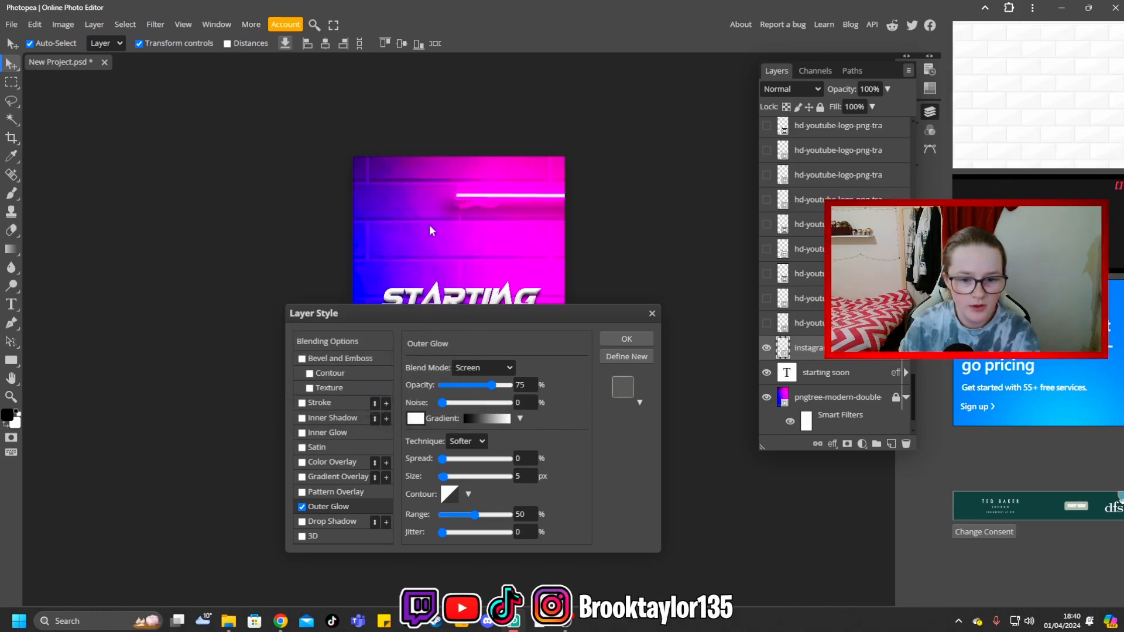
- Set the Instagram icon's glow to Normal blend mode with 15% spread, fine-tune its size and apply the style
{"action": "left_click_drag", "start_coordinate": [534, 315], "coordinate": [533, 93]}
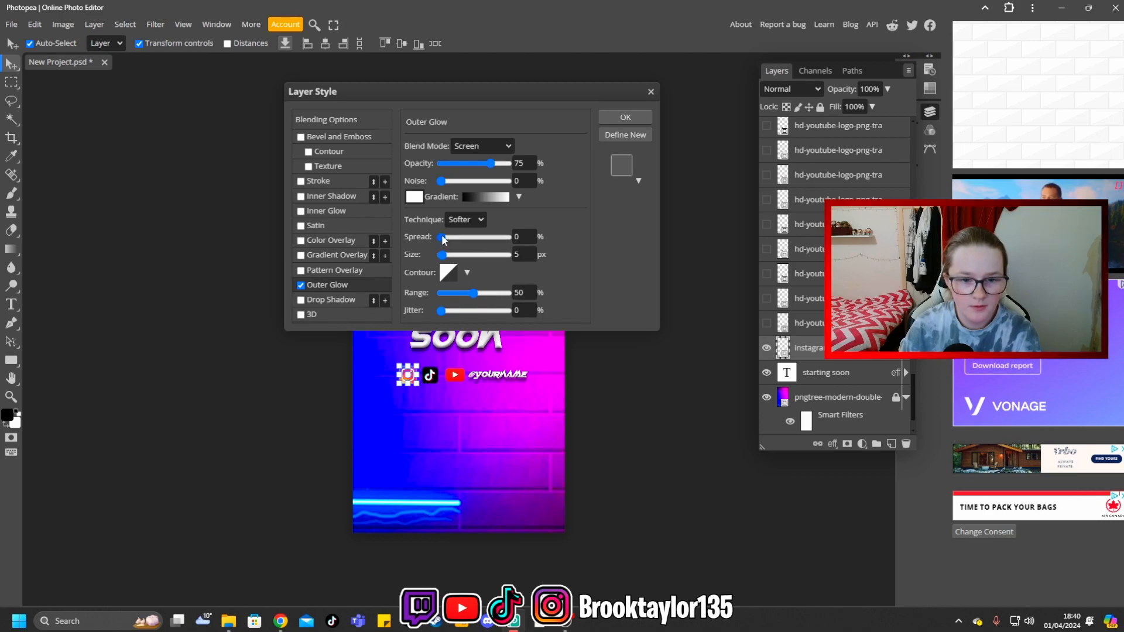
{"action": "left_click_drag", "start_coordinate": [444, 239], "coordinate": [452, 237]}
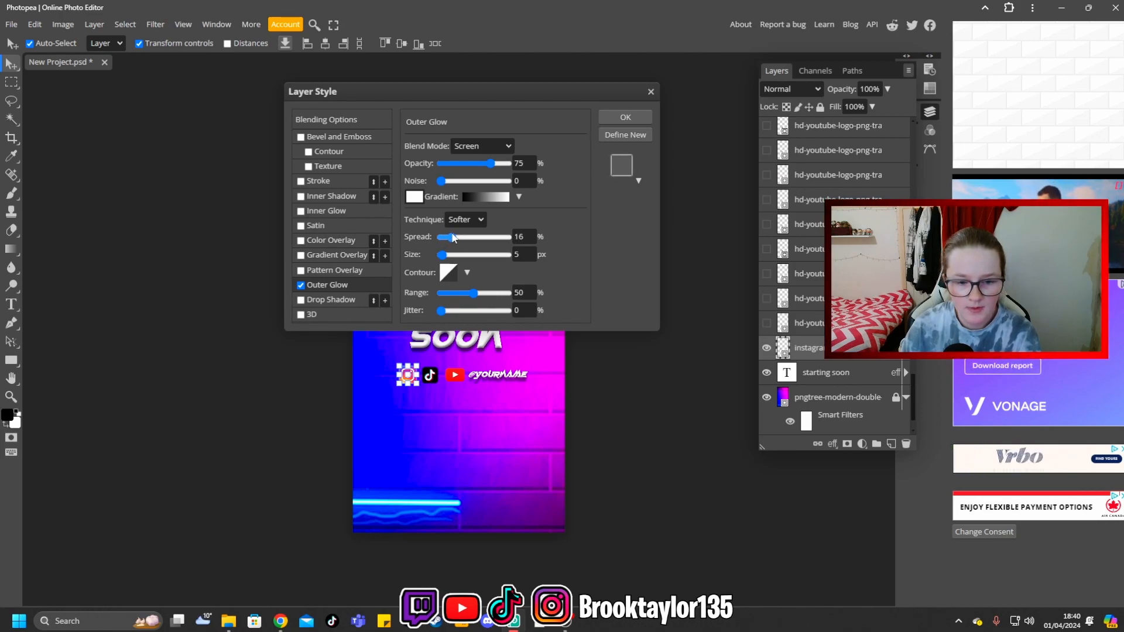
{"action": "left_click", "coordinate": [482, 146]}
{"action": "left_click", "coordinate": [469, 156]}
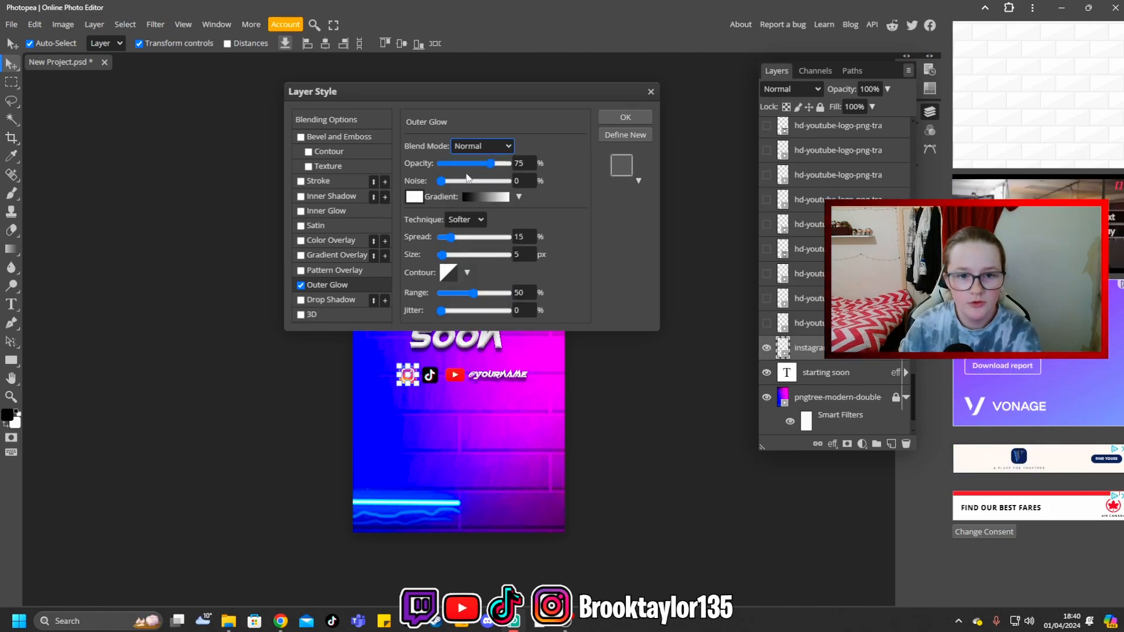
{"action": "left_click_drag", "start_coordinate": [442, 255], "coordinate": [443, 255]}
{"action": "left_click", "coordinate": [625, 118]}
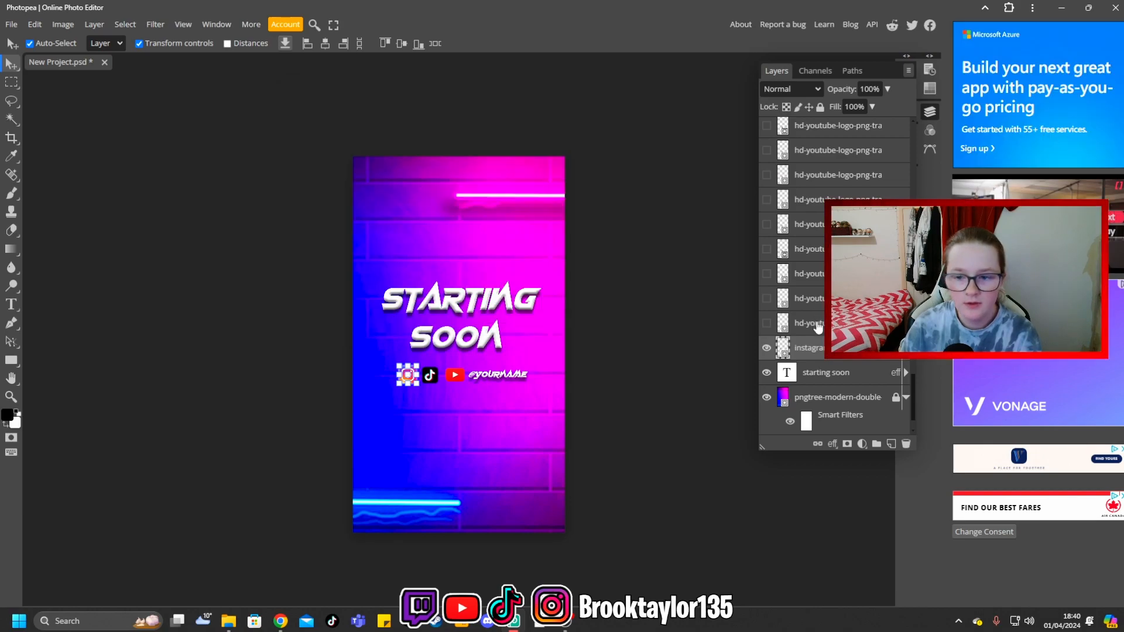
- Add the same Outer Glow to the YouTube and TikTok icon layers
{"action": "left_click", "coordinate": [818, 326]}
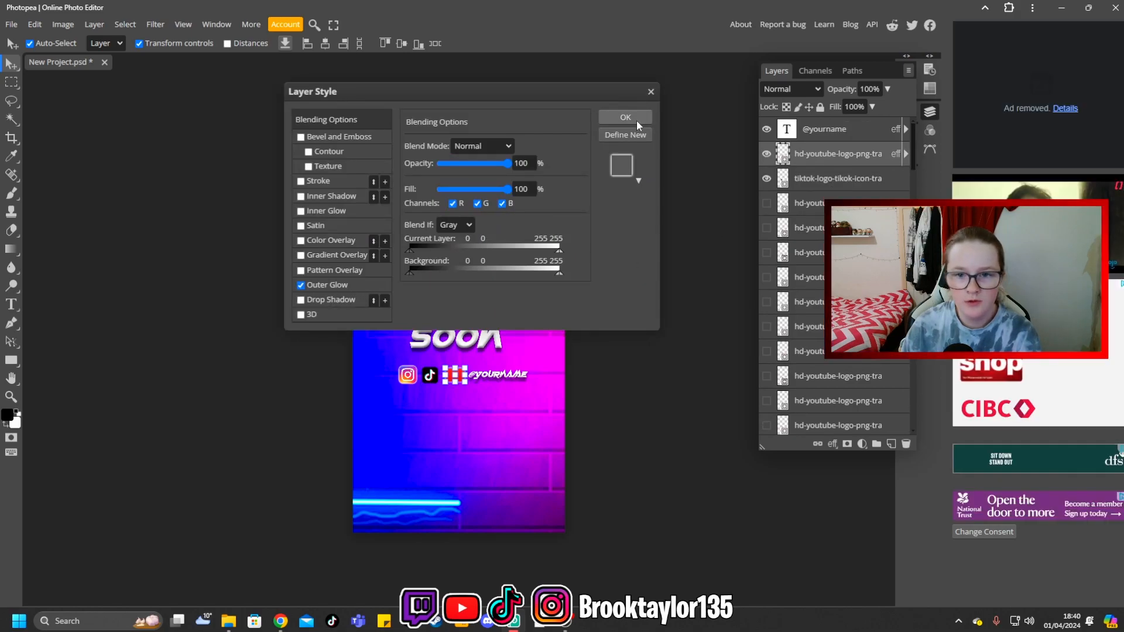
{"action": "left_click", "coordinate": [625, 118]}
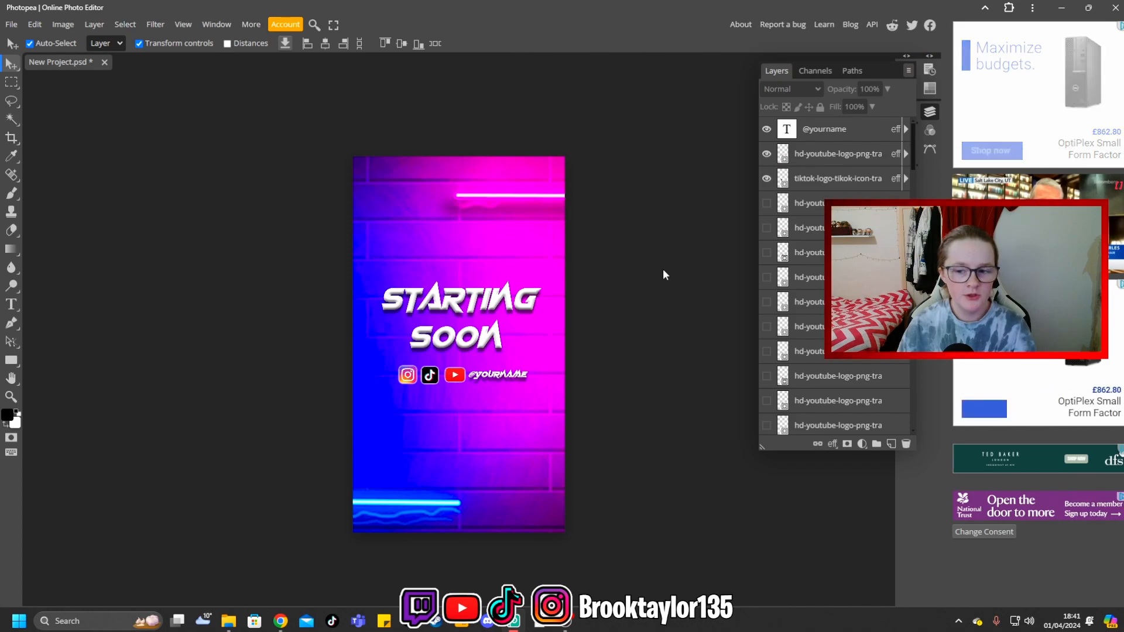
- Hide the "starting soon" text layer and show it again
{"action": "scroll", "coordinate": [807, 356], "scroll_direction": "down", "scroll_amount": 5}
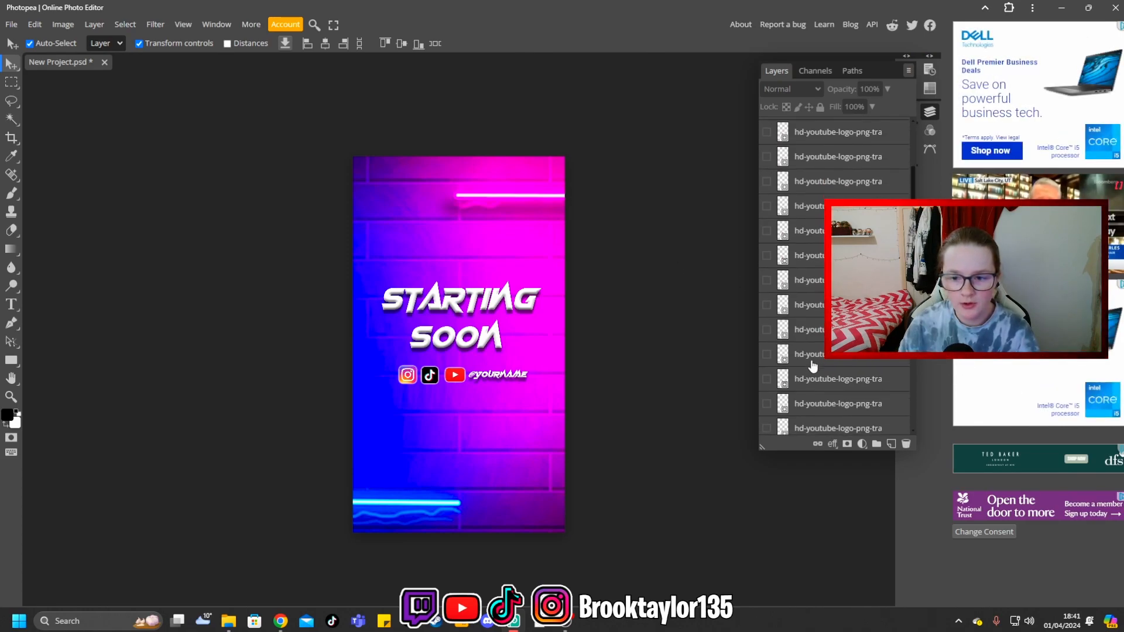
{"action": "scroll", "coordinate": [806, 355], "scroll_direction": "down", "scroll_amount": 5}
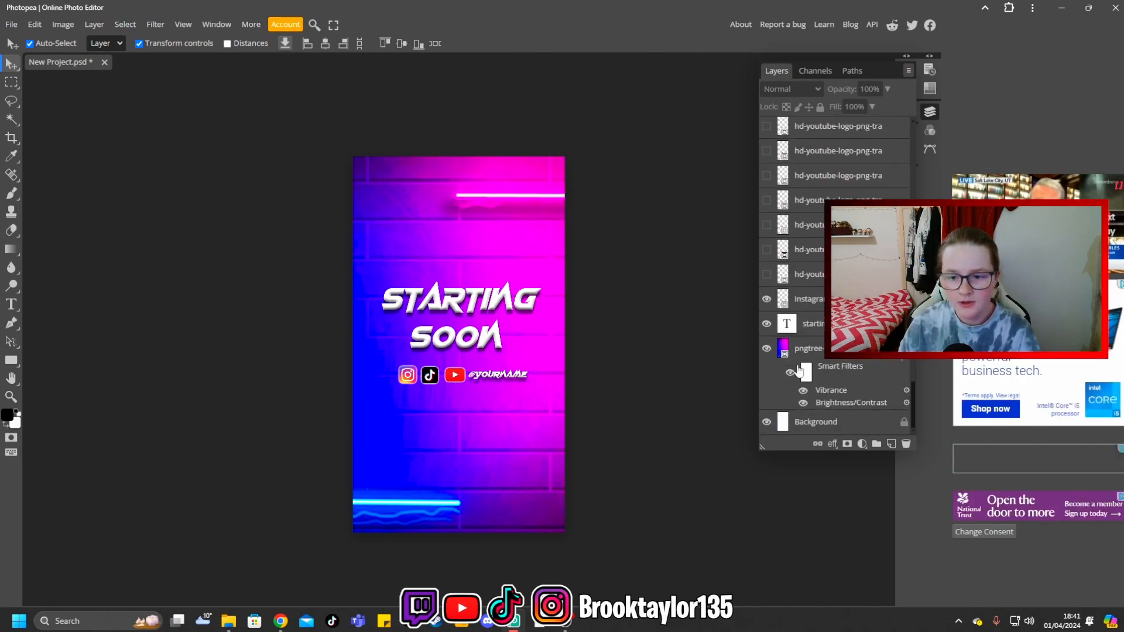
{"action": "left_click", "coordinate": [766, 326]}
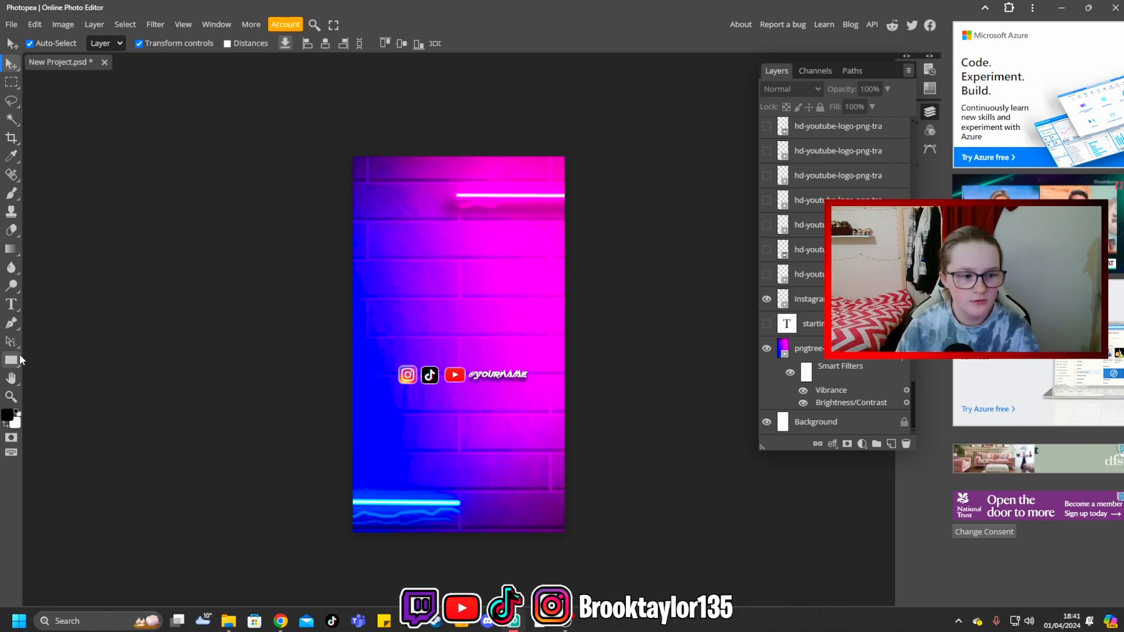
{"action": "left_click", "coordinate": [767, 325]}
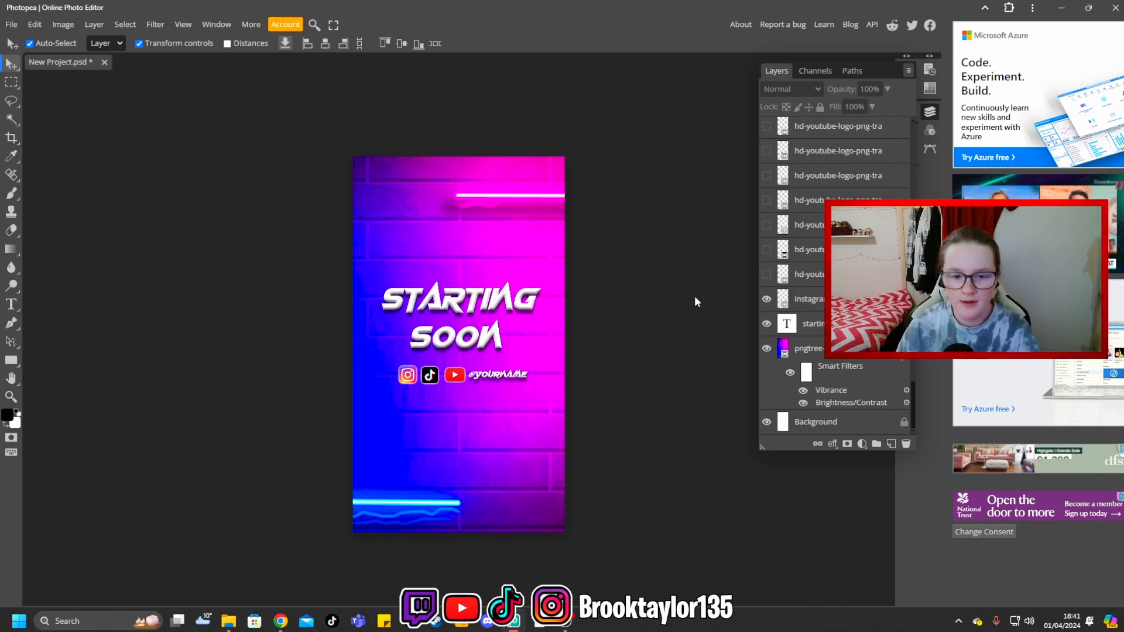
- Export the design as a 1080 × 1920 PNG at 100% quality and switch to OBS
{"action": "left_click", "coordinate": [10, 25]}
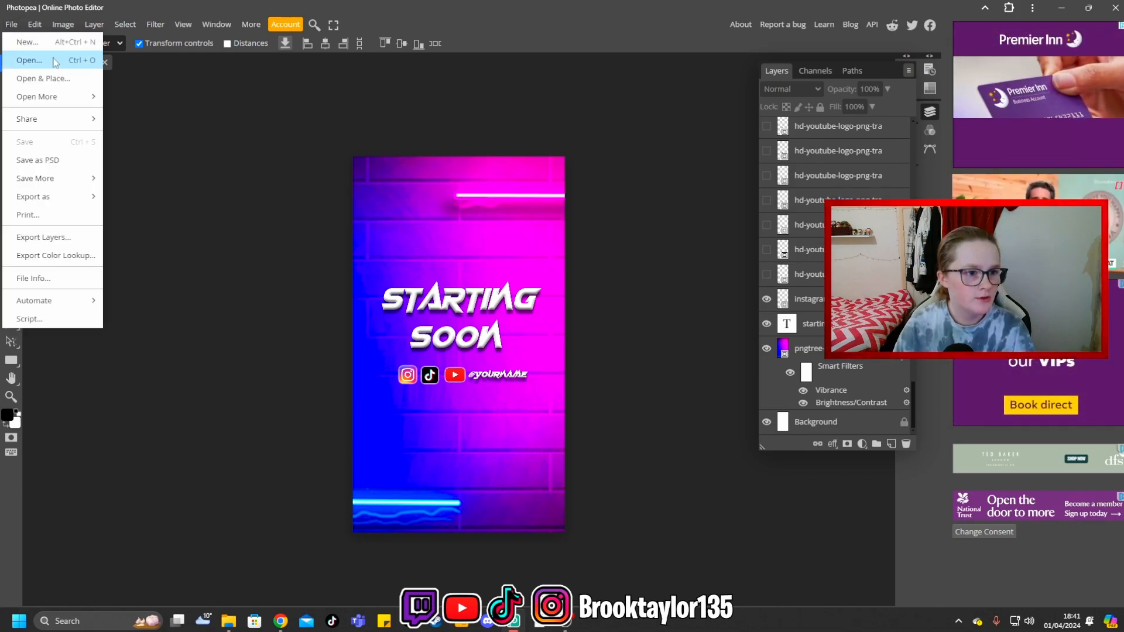
{"action": "mouse_move", "coordinate": [93, 198]}
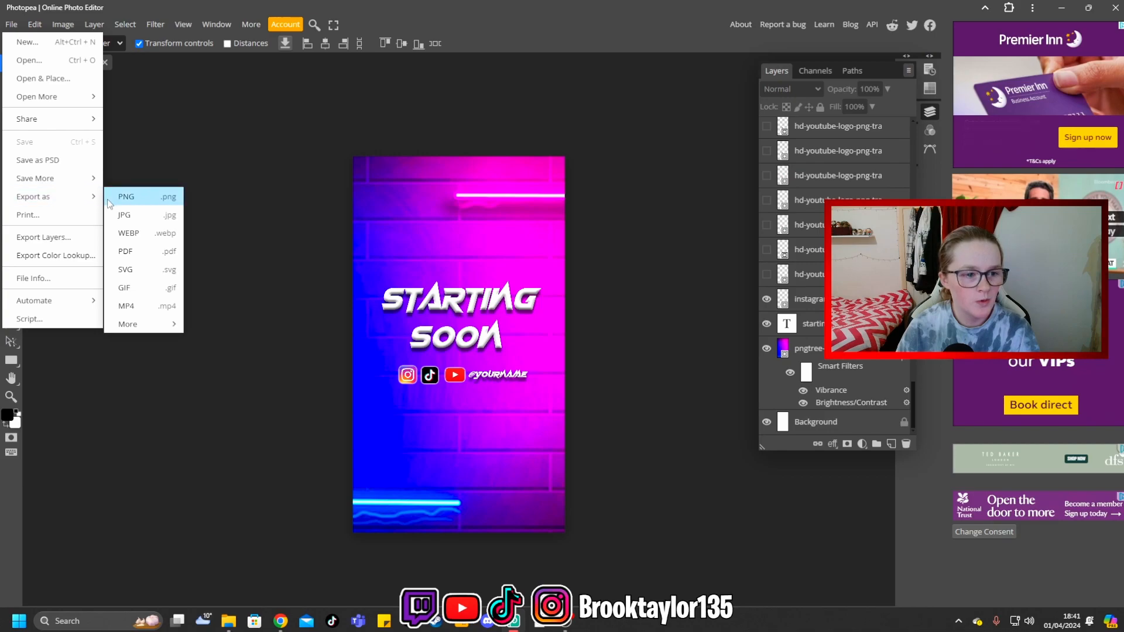
{"action": "left_click", "coordinate": [128, 199]}
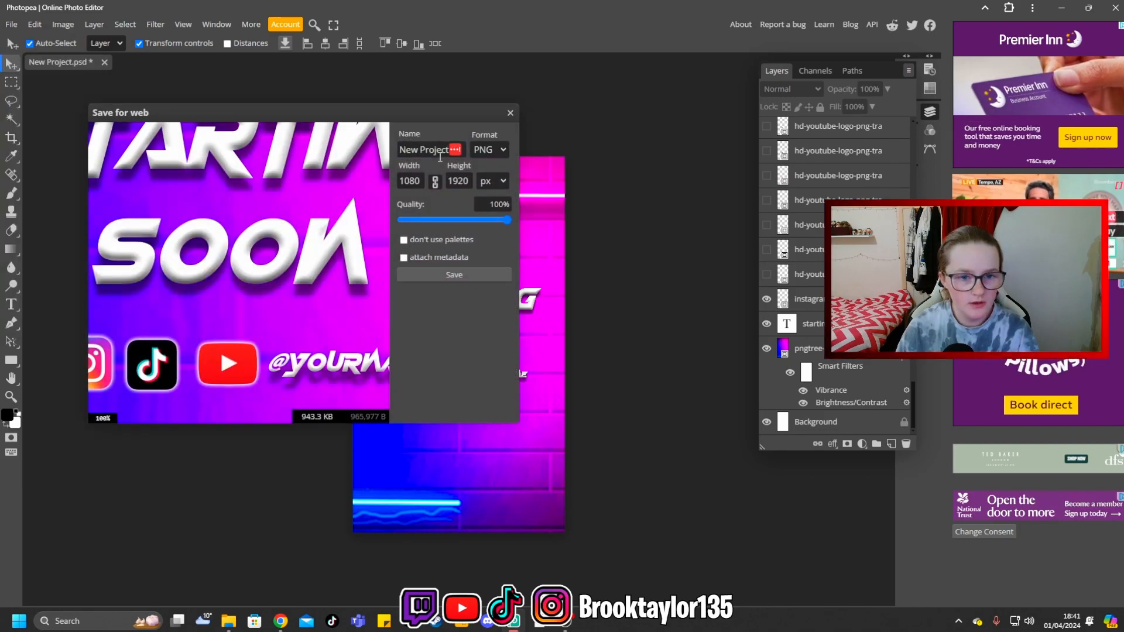
{"action": "left_click", "coordinate": [428, 275]}
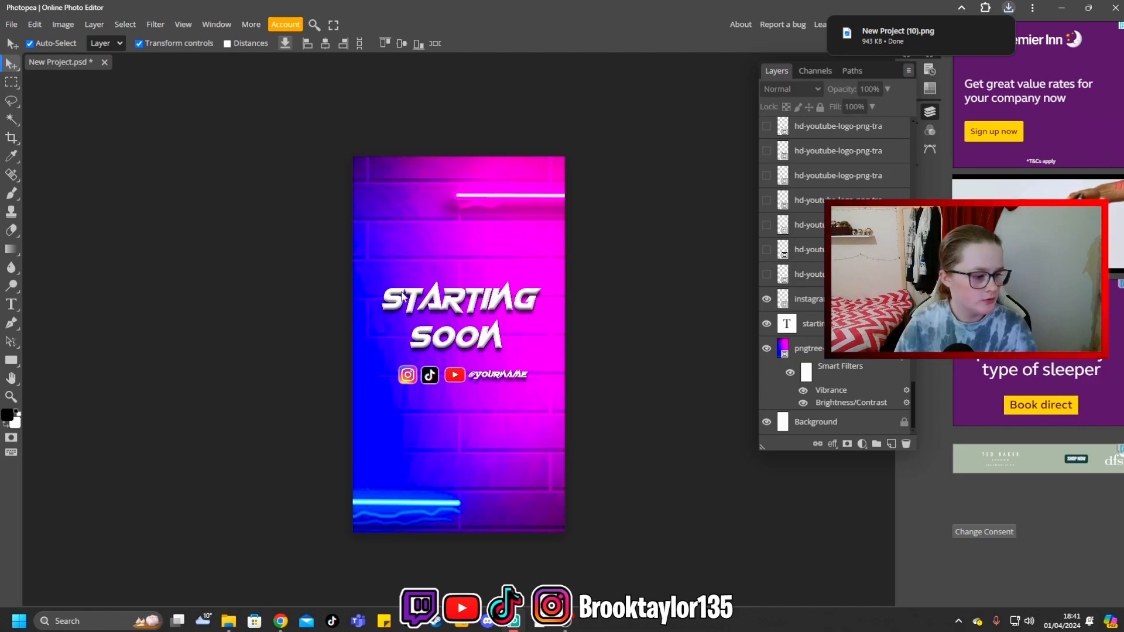
{"action": "left_click_drag", "start_coordinate": [0, 88], "coordinate": [477, 2]}
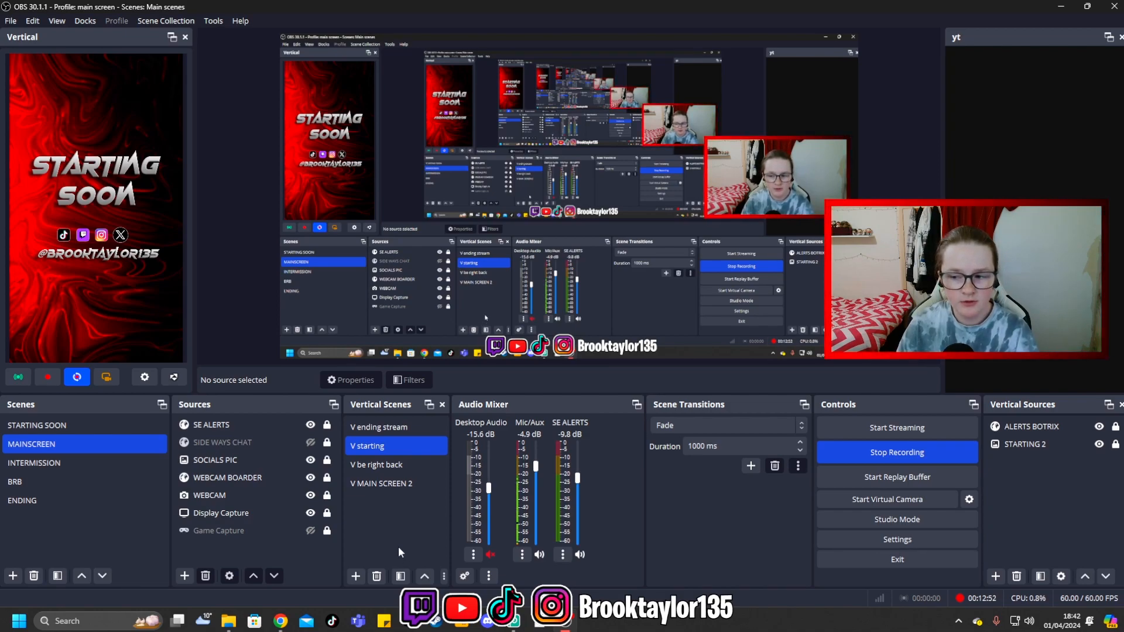
- Add a scene named "ss" to the regular, non-vertical scenes
{"action": "left_click", "coordinate": [13, 575]}
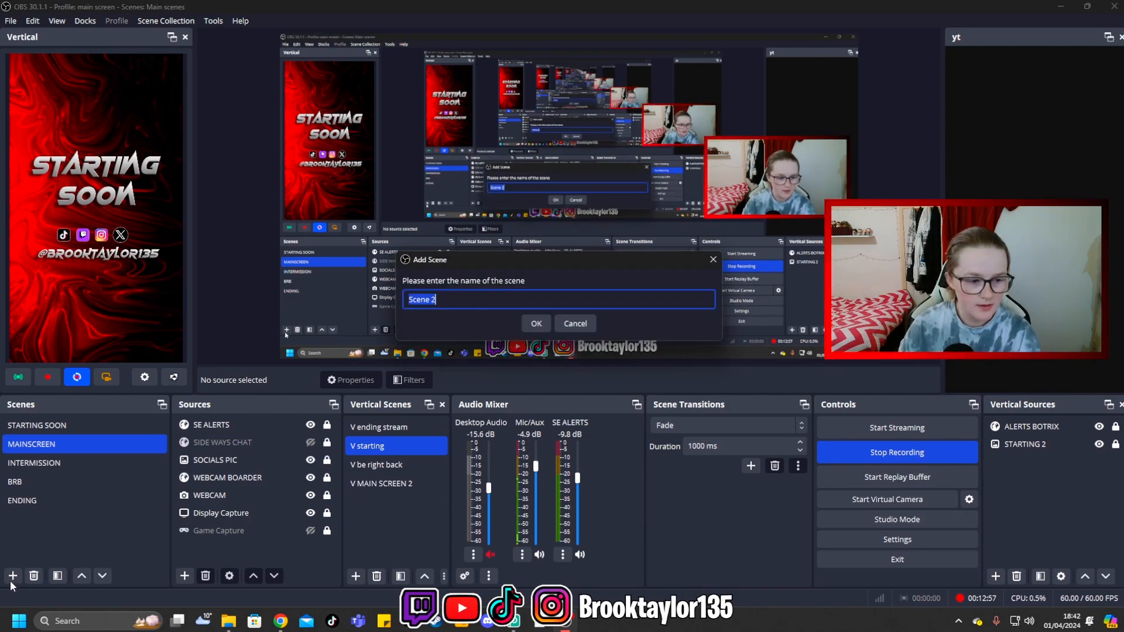
{"action": "type", "text": "ss"}
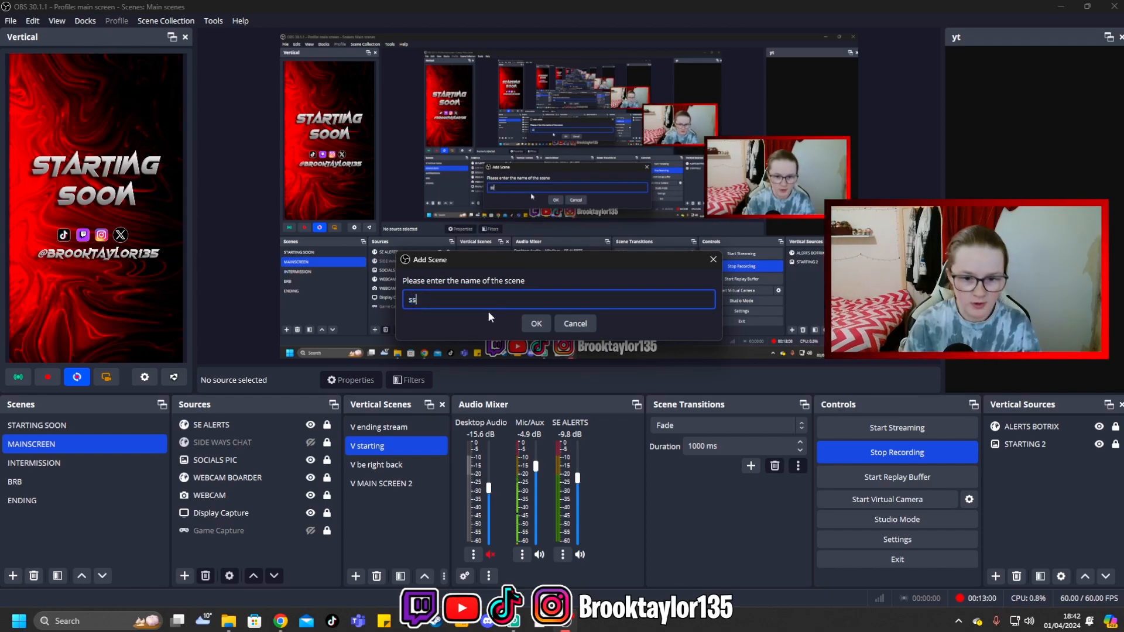
{"action": "left_click", "coordinate": [531, 327]}
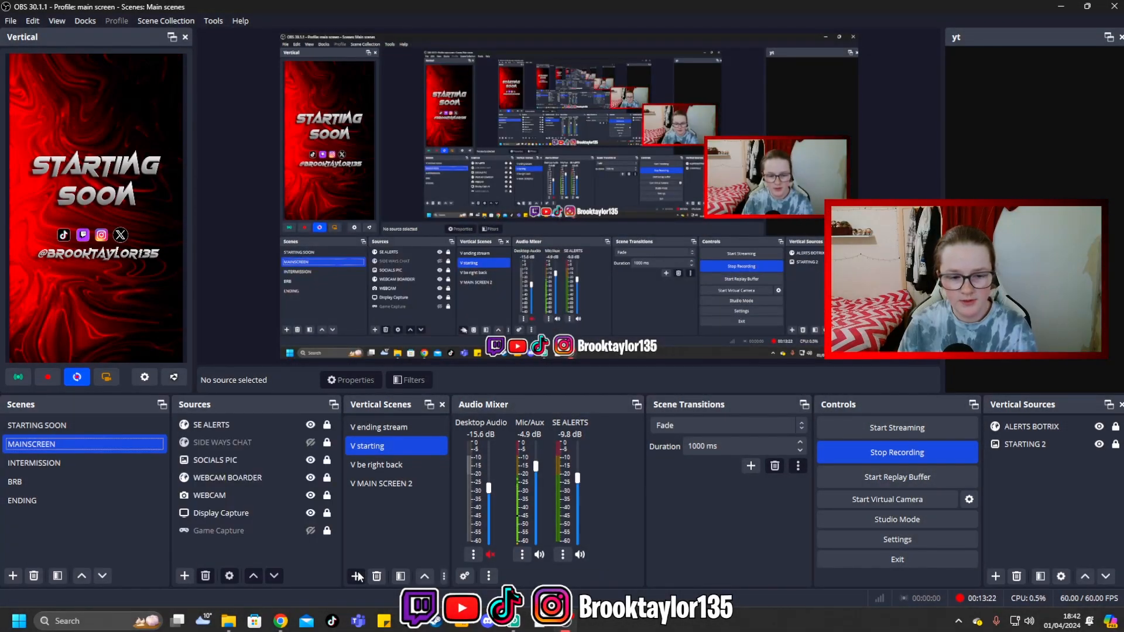
- Add a new vertical scene named "ss"
{"action": "left_click", "coordinate": [356, 575]}
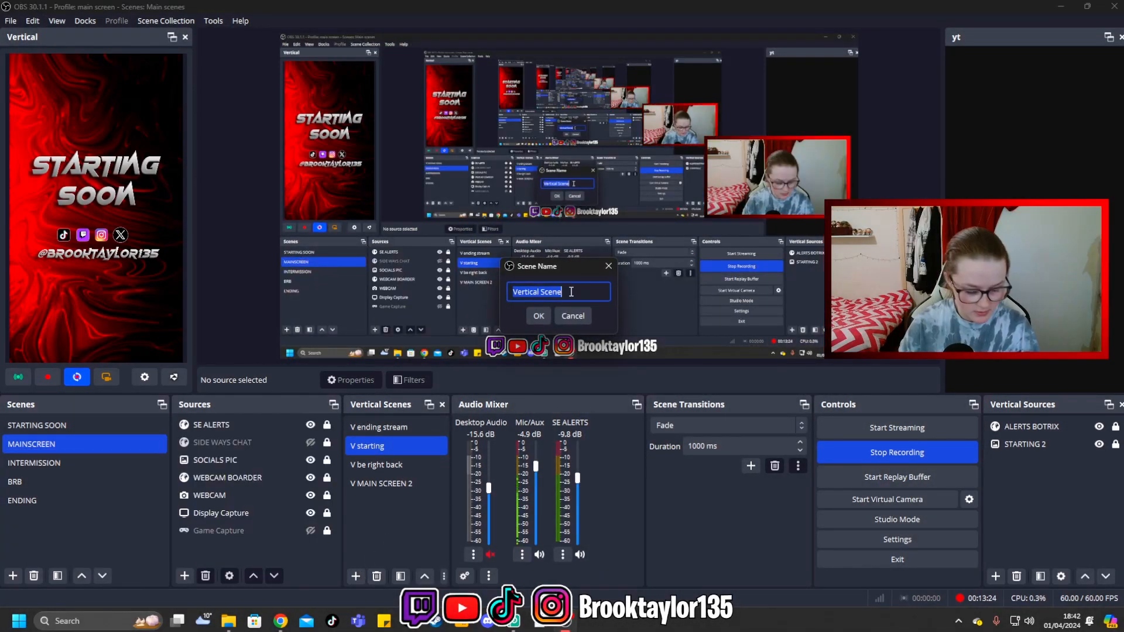
{"action": "type", "text": "ss"}
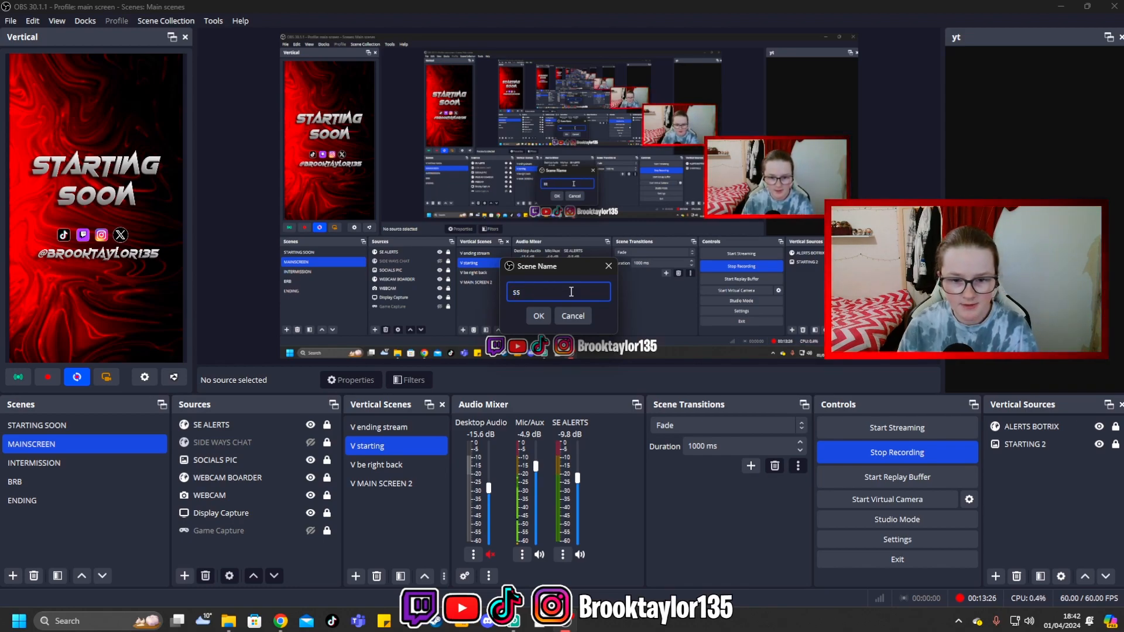
{"action": "left_click", "coordinate": [538, 316]}
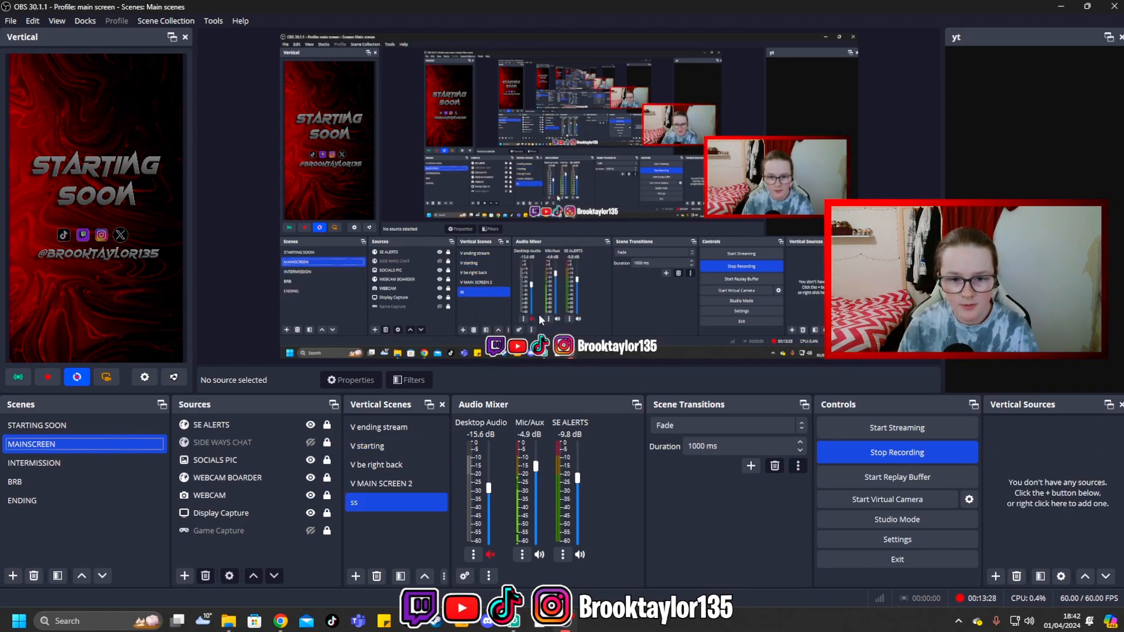
- Add a new image source to the vertical "ss" scene using New Project (10).png from the Downloads folder
{"action": "left_click", "coordinate": [996, 576]}
{"action": "mouse_move", "coordinate": [1014, 437]}
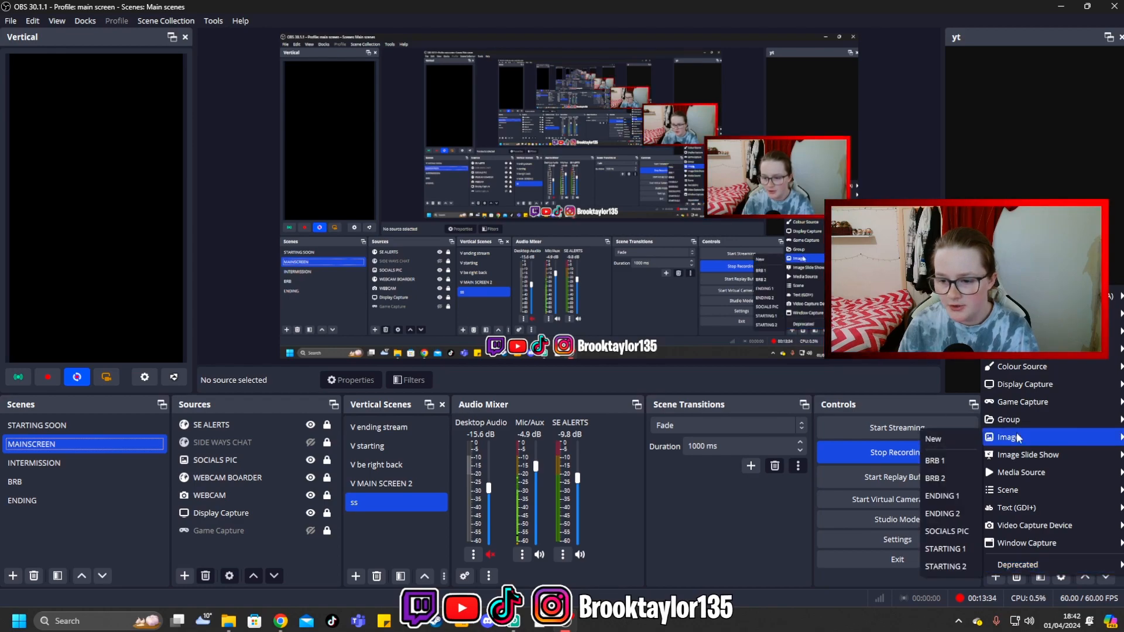
{"action": "left_click", "coordinate": [941, 444]}
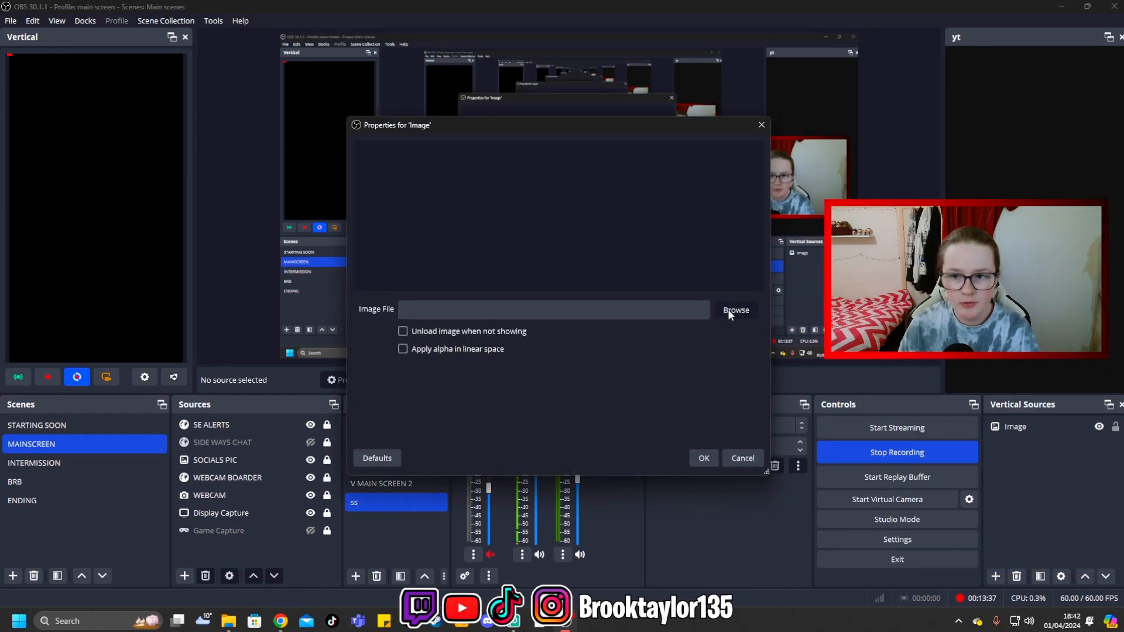
{"action": "left_click", "coordinate": [729, 309]}
{"action": "scroll", "coordinate": [209, 318], "scroll_direction": "up", "scroll_amount": 3}
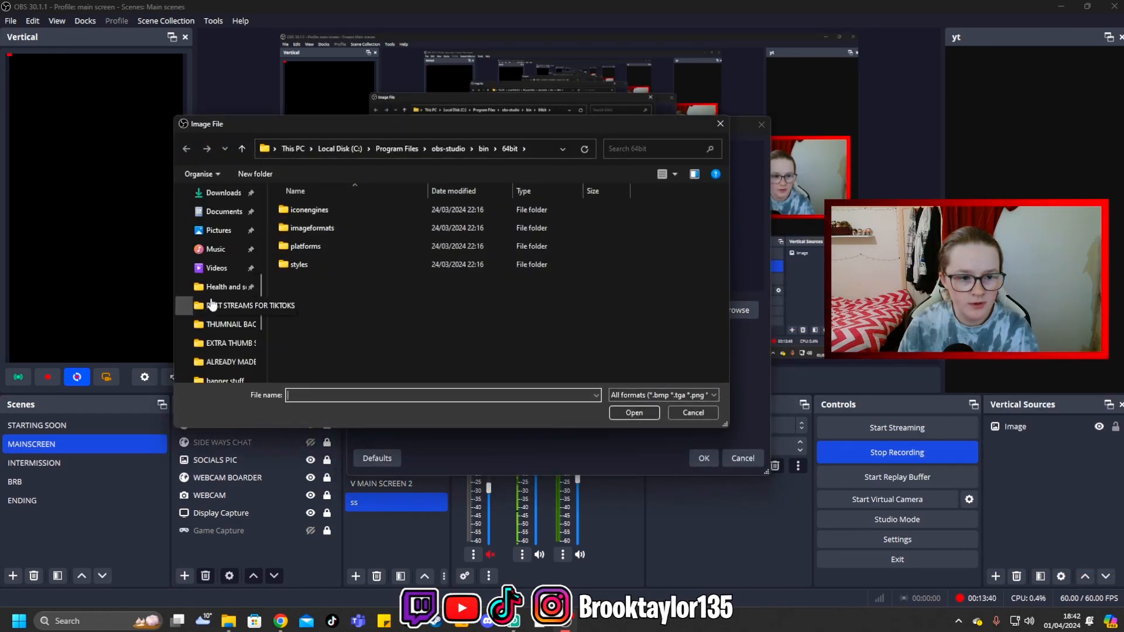
{"action": "left_click", "coordinate": [234, 195]}
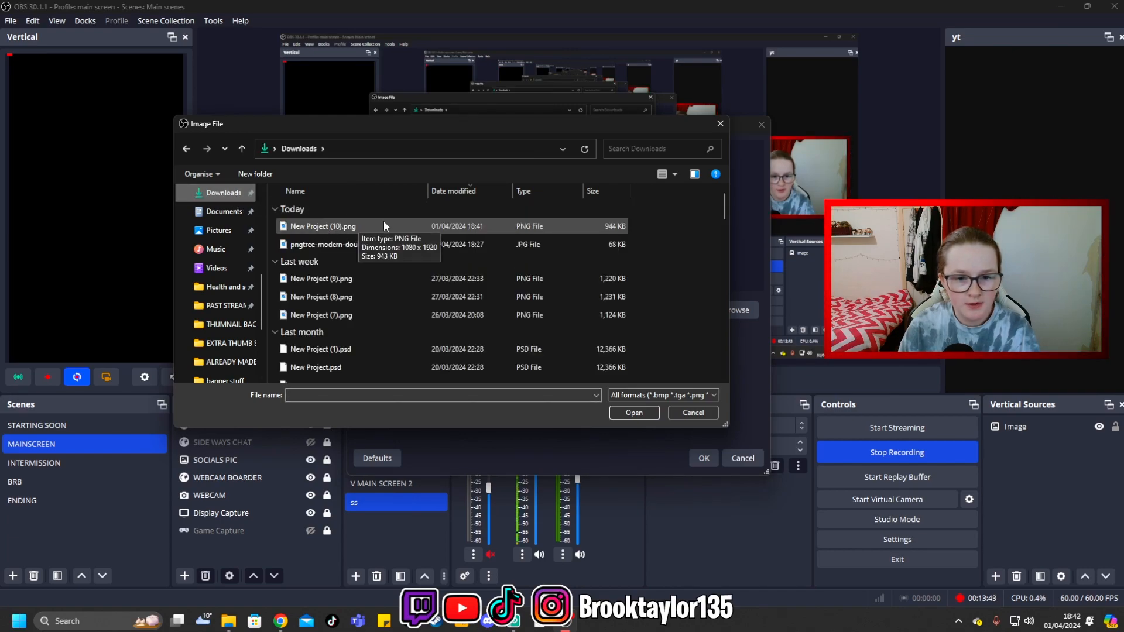
{"action": "left_click", "coordinate": [482, 229]}
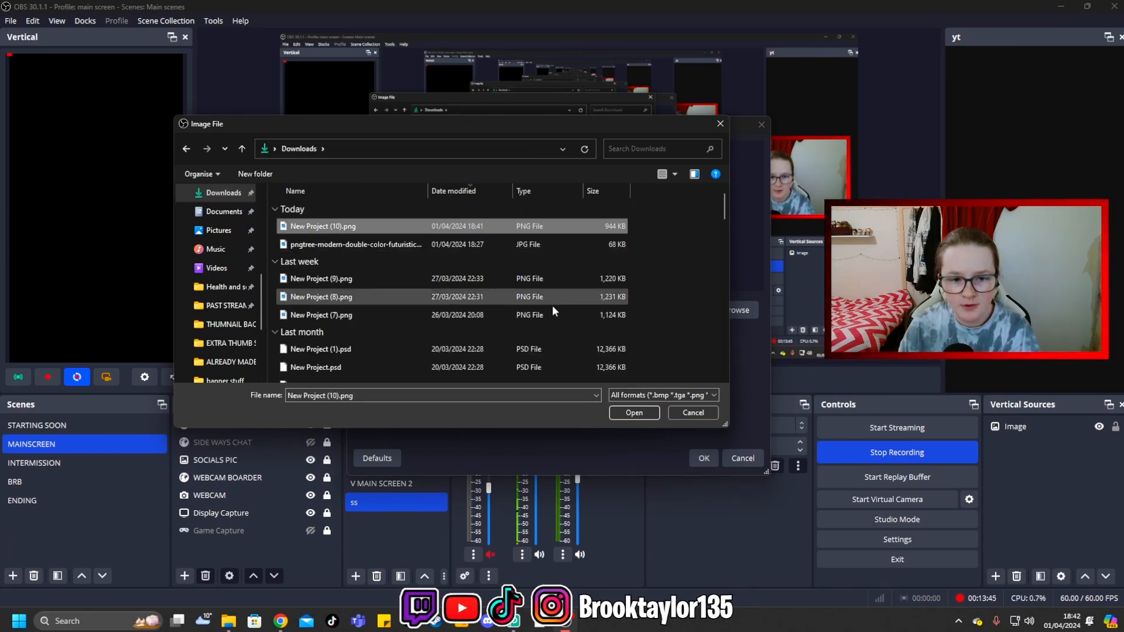
{"action": "left_click", "coordinate": [646, 410]}
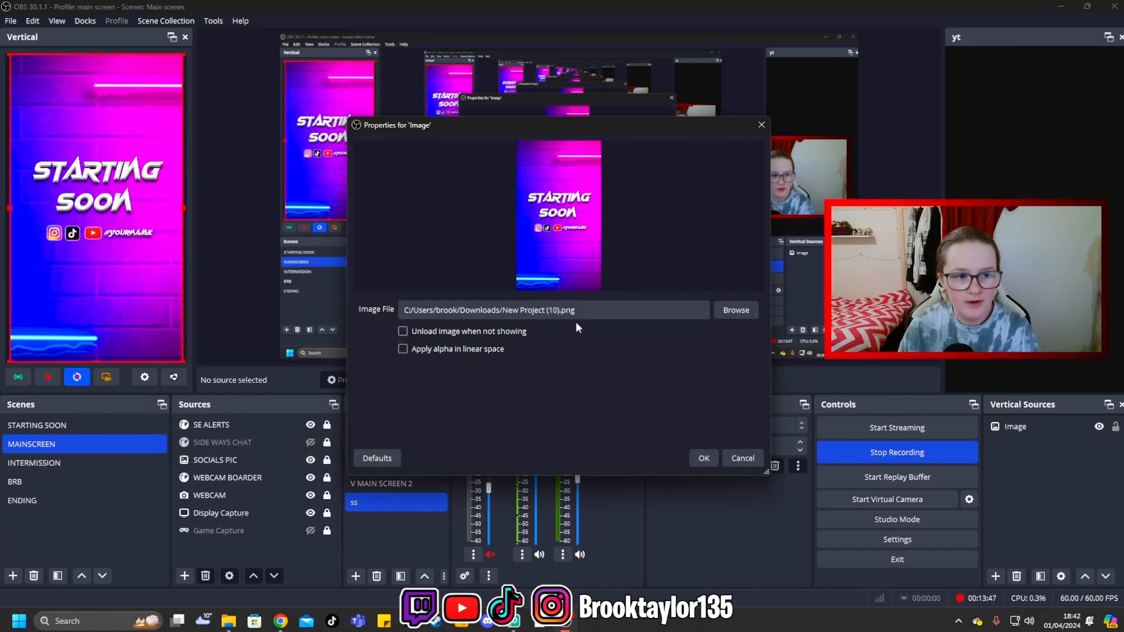
{"action": "left_click", "coordinate": [704, 459]}
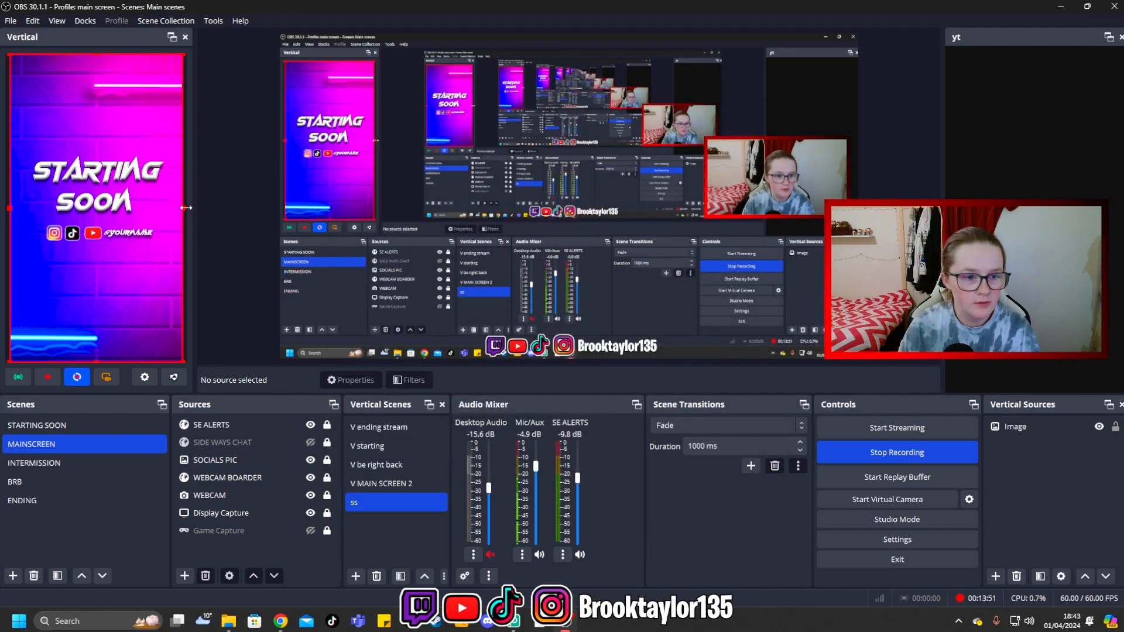
- Stretch the starting soon image to fill the vertical canvas and lock its source
{"action": "left_click_drag", "start_coordinate": [183, 208], "coordinate": [186, 210]}
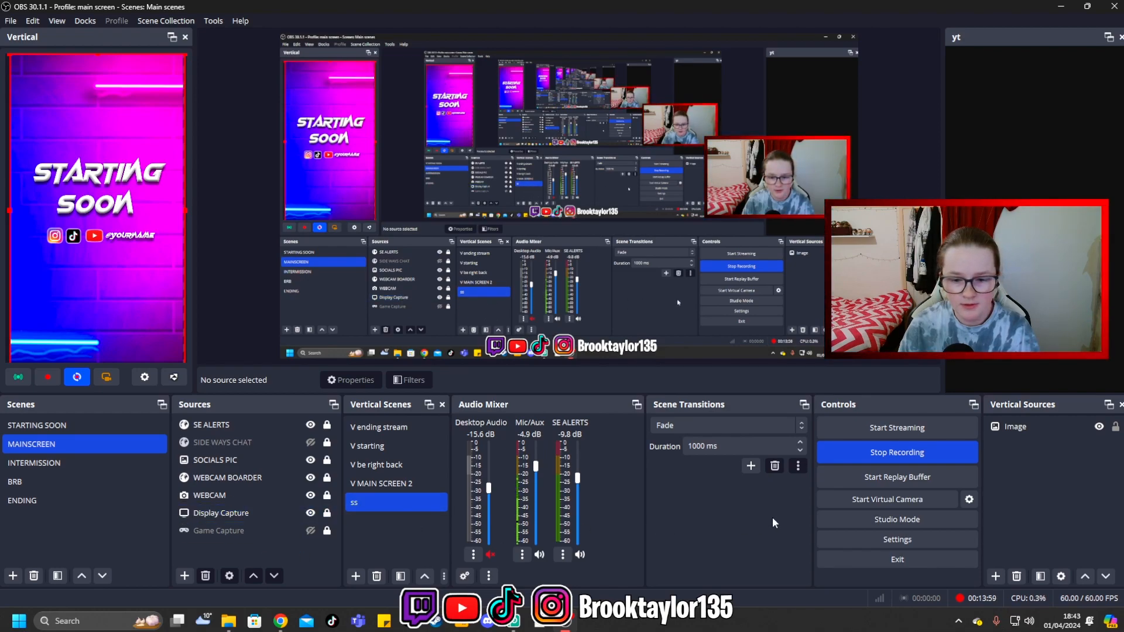
{"action": "left_click", "coordinate": [1114, 427]}
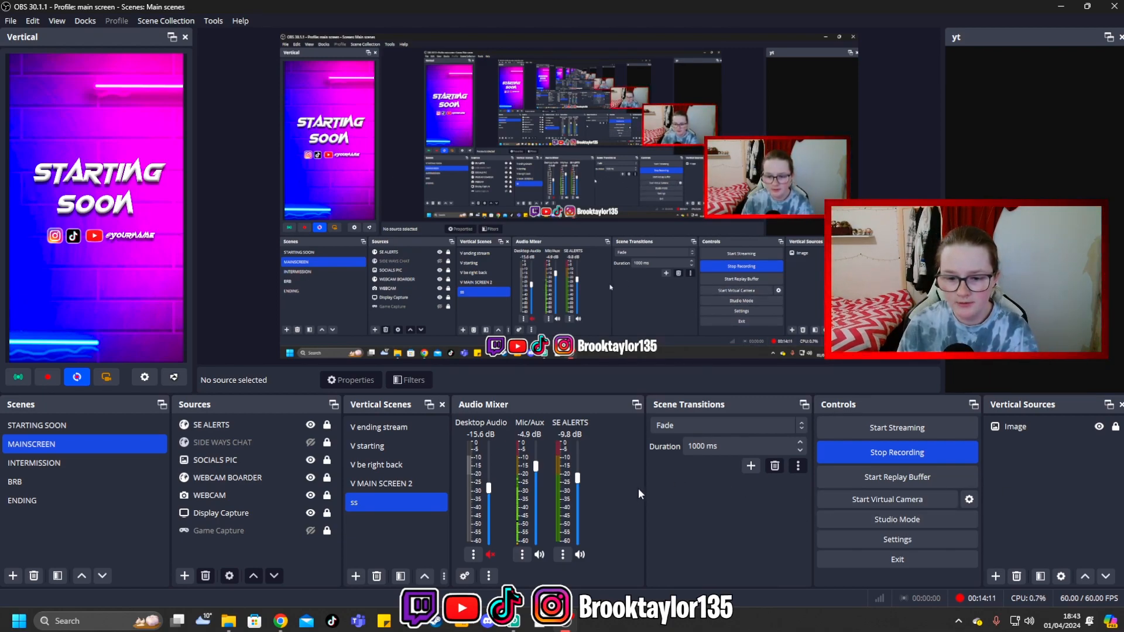
- Show the vertical scene V MAIN SCREEN 2 as an example and add a new vertical scene named "cam"
{"action": "left_click", "coordinate": [412, 482]}
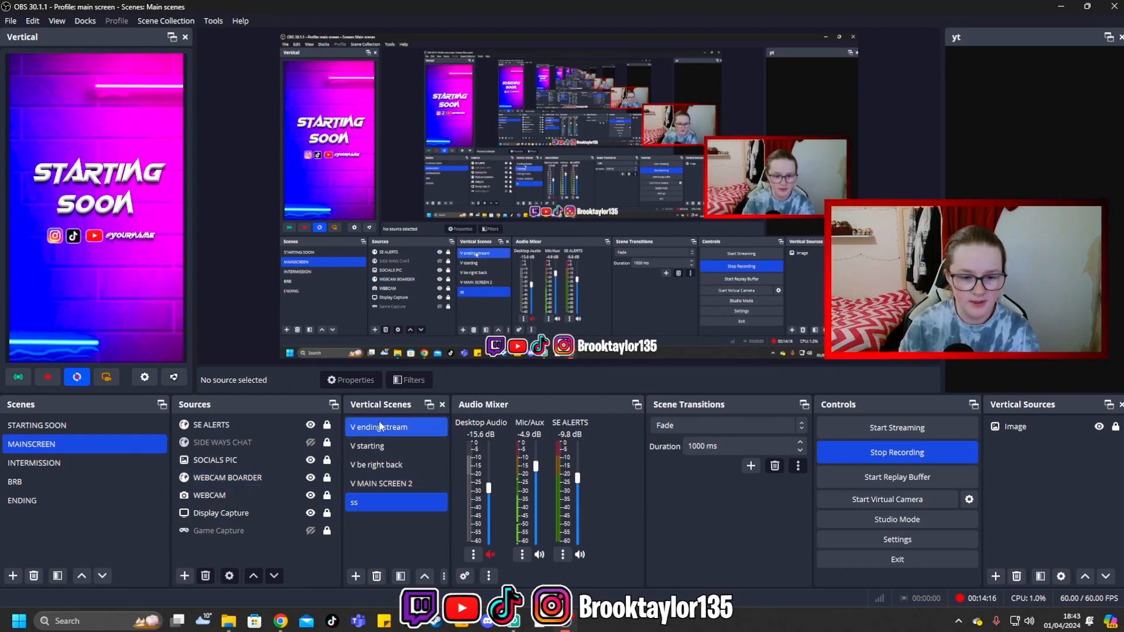
{"action": "left_click", "coordinate": [386, 481]}
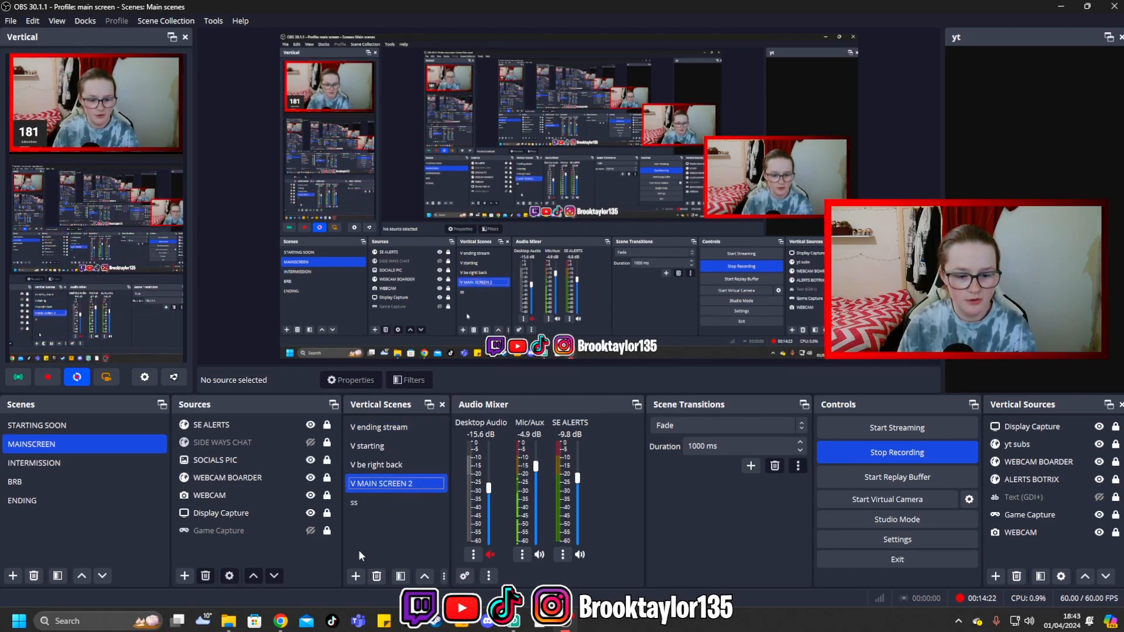
{"action": "left_click", "coordinate": [354, 577]}
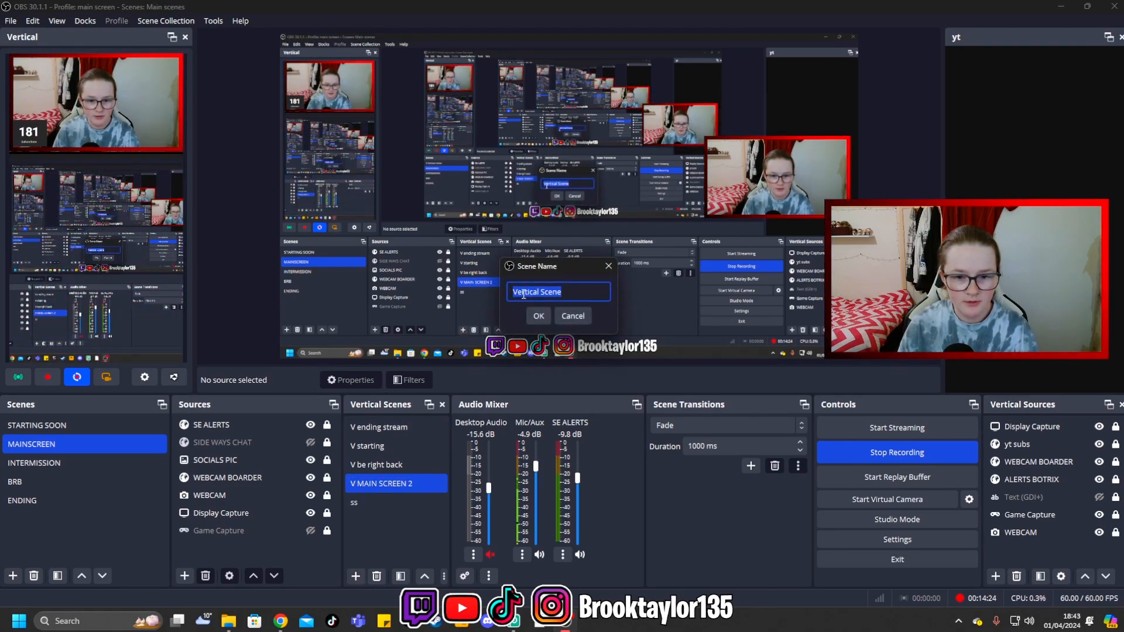
{"action": "type", "text": "cam"}
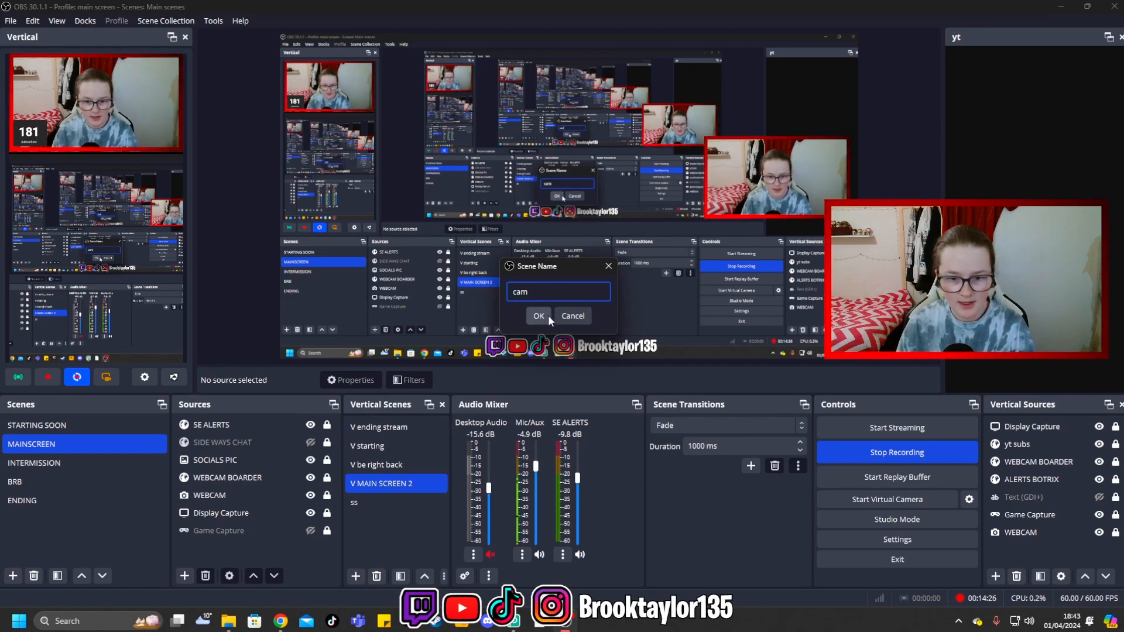
{"action": "left_click", "coordinate": [537, 316]}
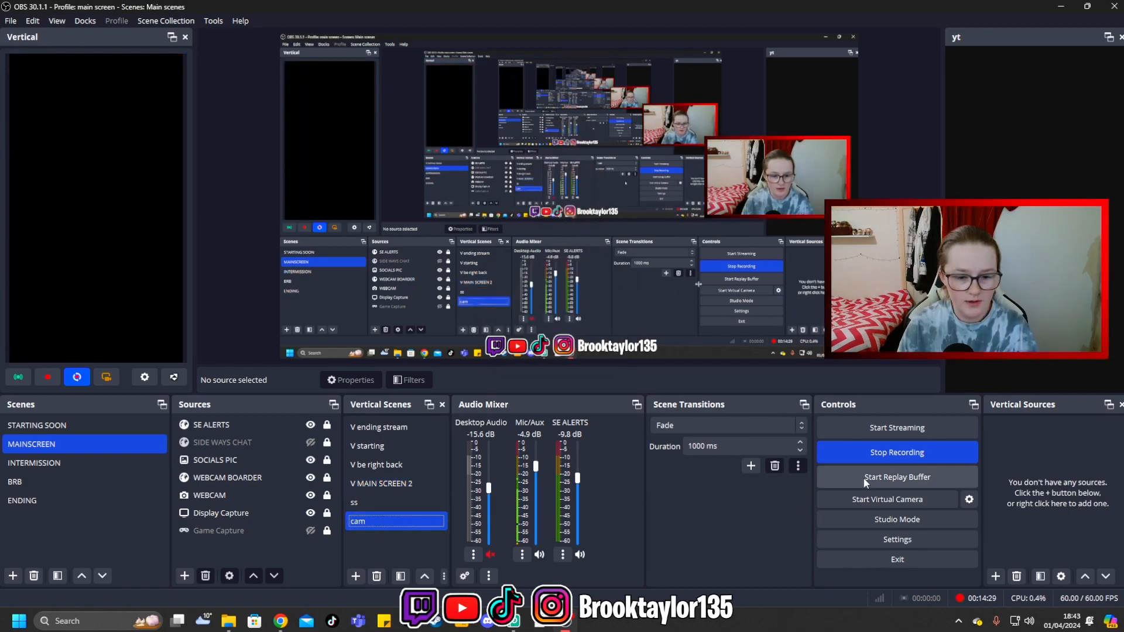
- Add the existing WEBCAM video capture device as a source in the vertical "cam" scene
{"action": "left_click", "coordinate": [994, 577]}
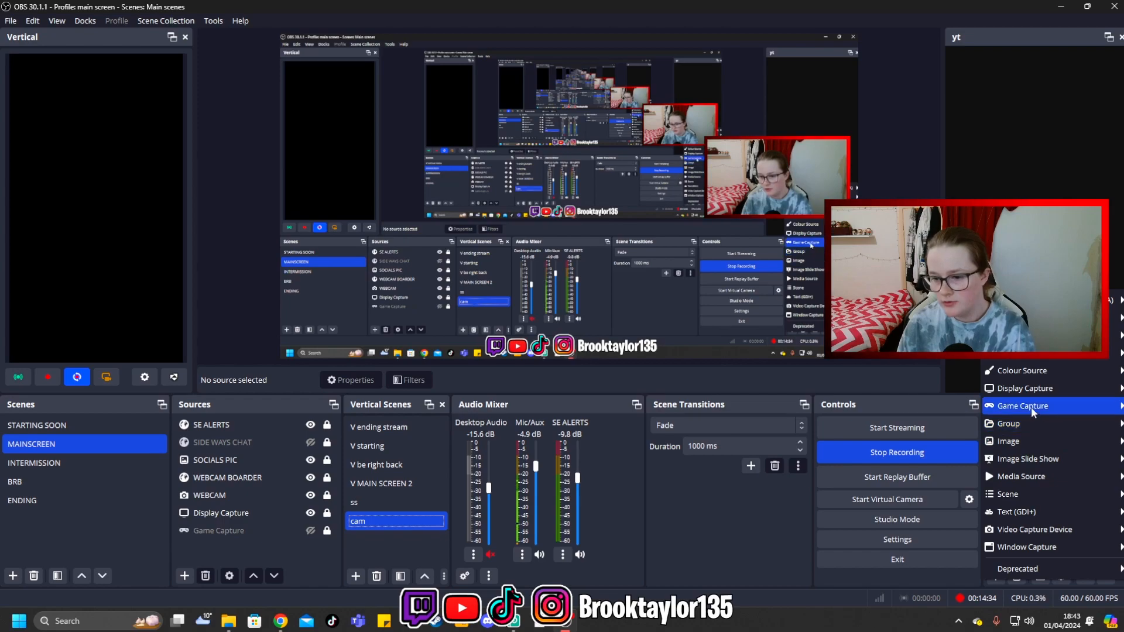
{"action": "mouse_move", "coordinate": [1038, 528]}
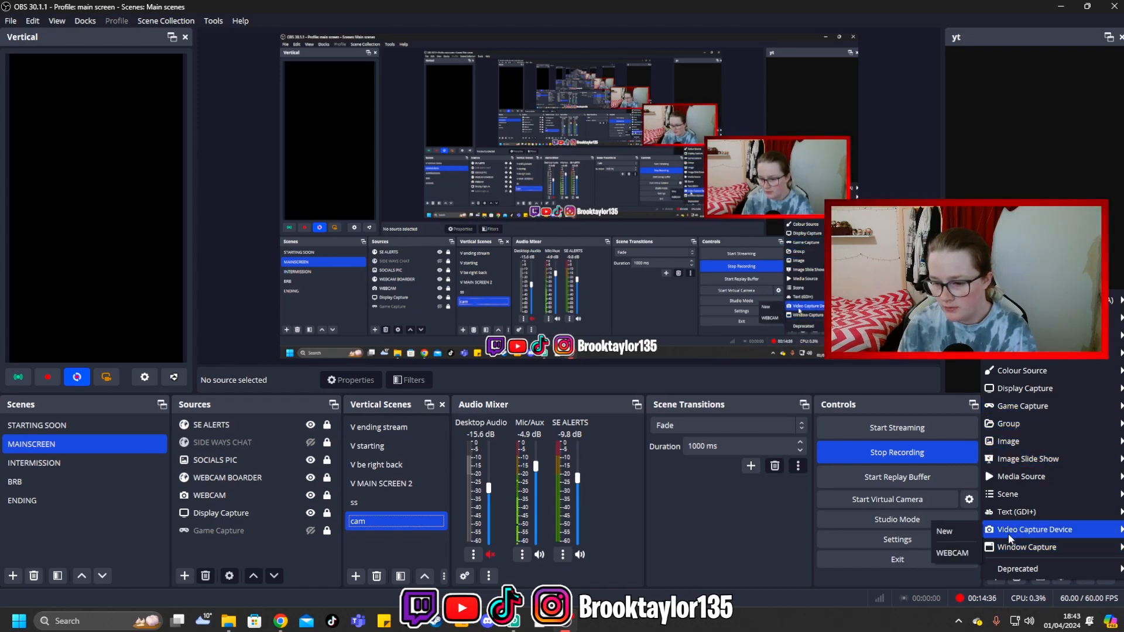
{"action": "left_click", "coordinate": [951, 552]}
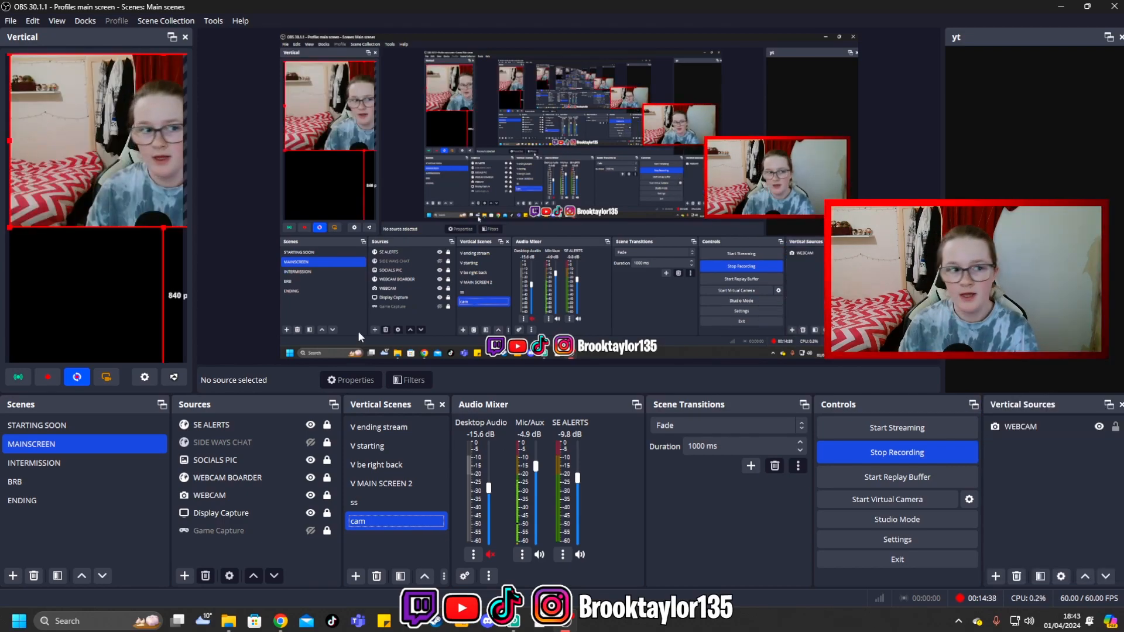
- Scale the webcam to the canvas width at the top of the vertical canvas and lock it
{"action": "left_click", "coordinate": [9, 228]}
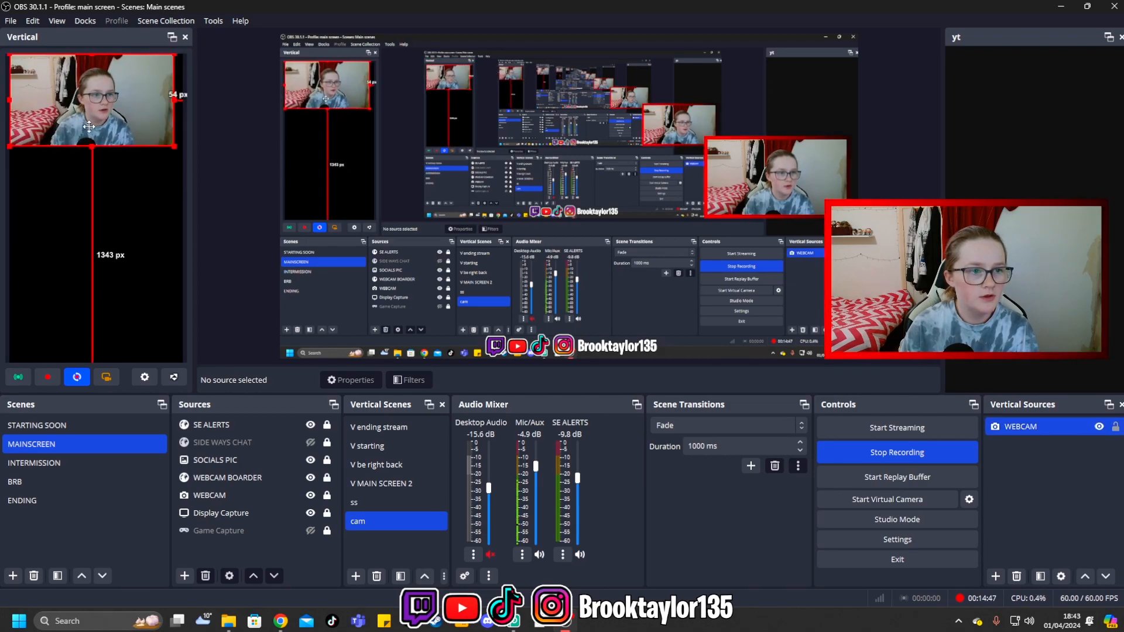
{"action": "left_click_drag", "start_coordinate": [82, 126], "coordinate": [91, 126]}
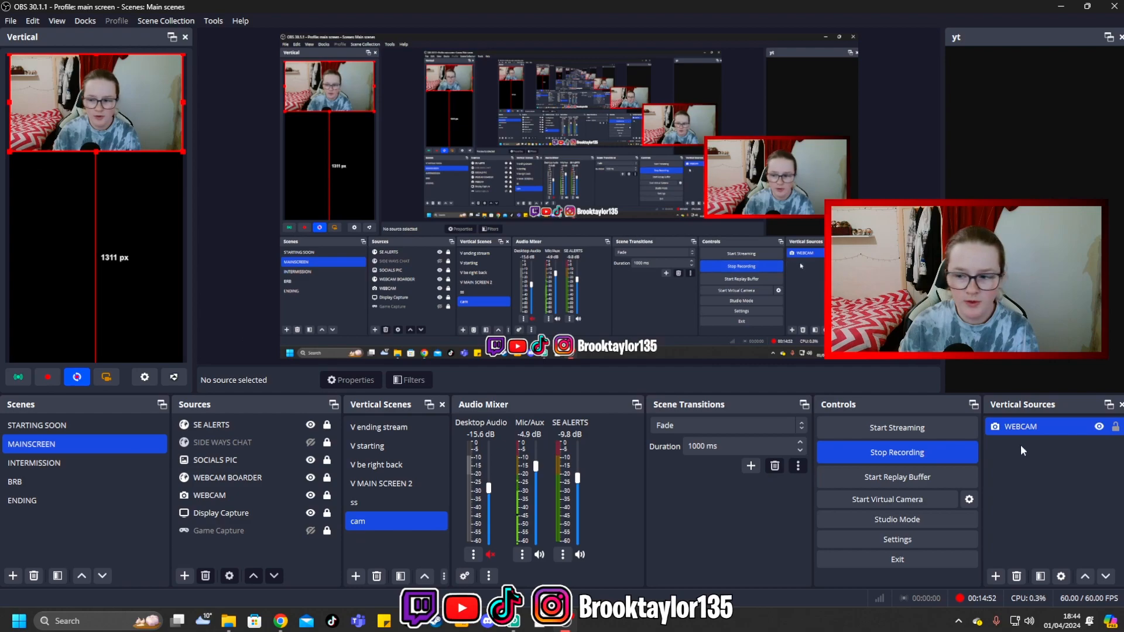
{"action": "left_click", "coordinate": [1045, 483]}
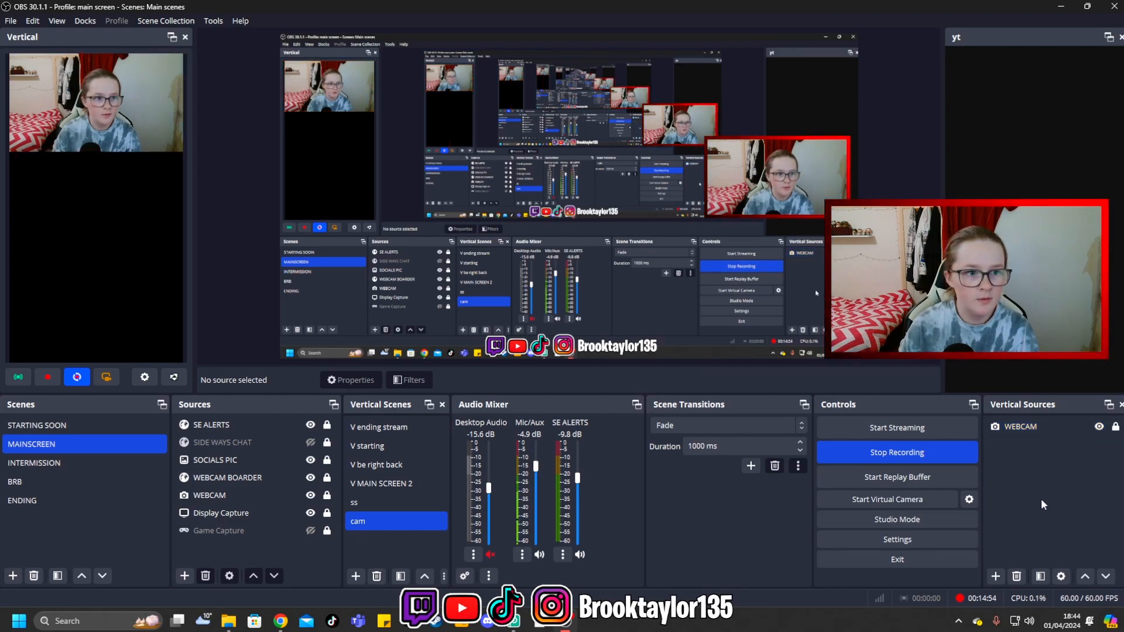
- Add the existing Display Capture as a source in the vertical "cam" scene
{"action": "left_click", "coordinate": [995, 576]}
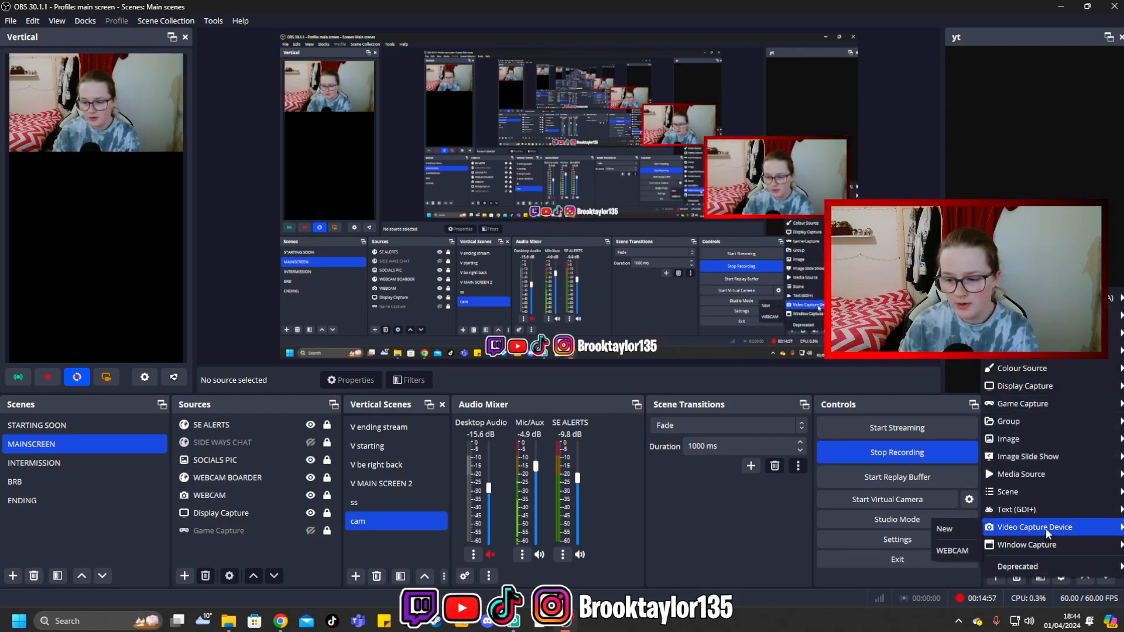
{"action": "mouse_move", "coordinate": [1028, 388]}
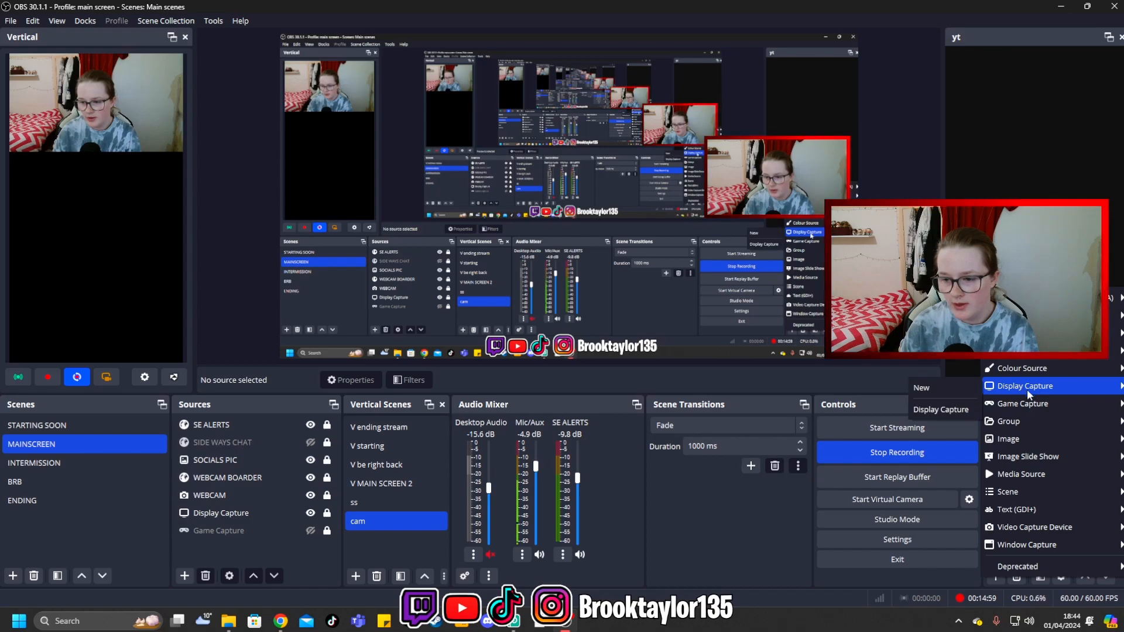
{"action": "left_click", "coordinate": [946, 410]}
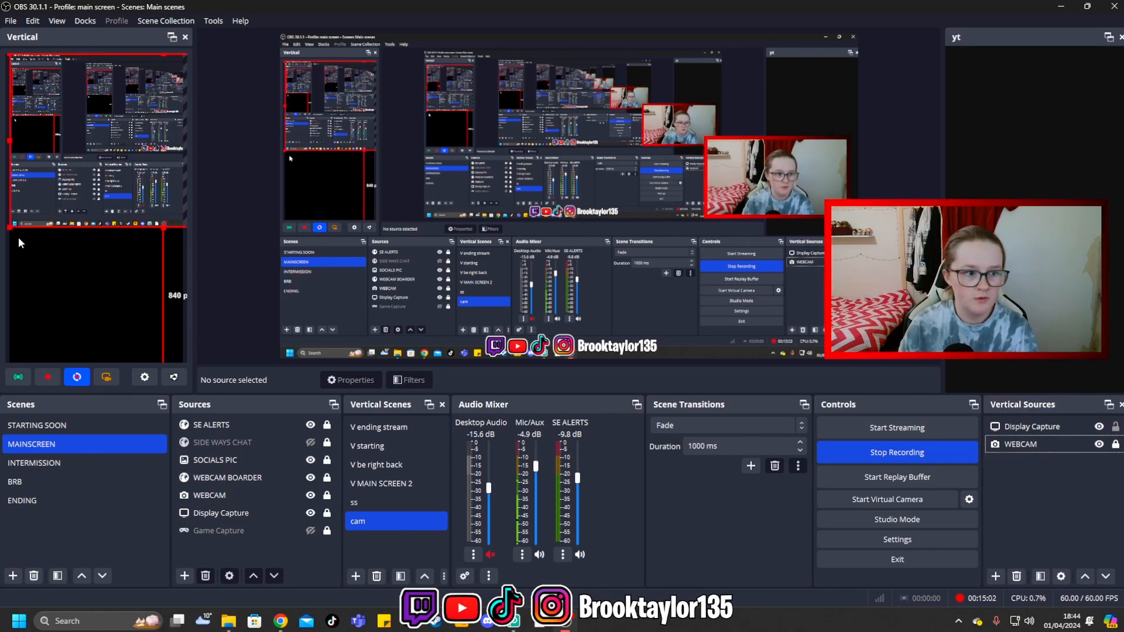
- Position and resize the display capture to fill the area below the webcam on the vertical canvas, and lock it
{"action": "left_click_drag", "start_coordinate": [14, 227], "coordinate": [12, 343]}
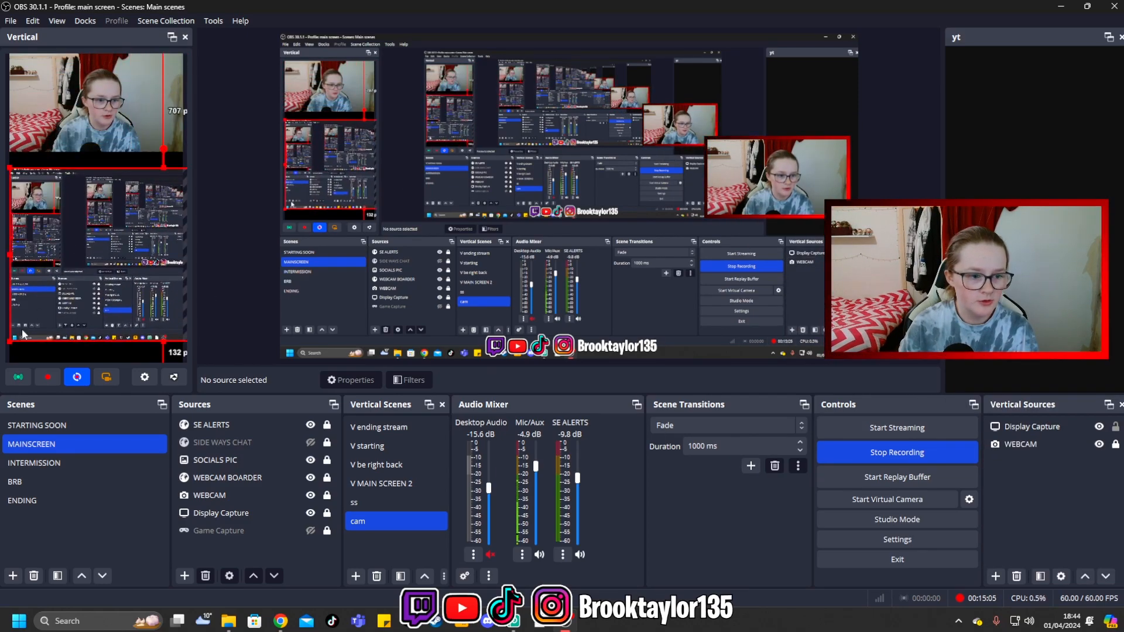
{"action": "left_click", "coordinate": [11, 344]}
{"action": "left_click", "coordinate": [16, 333]}
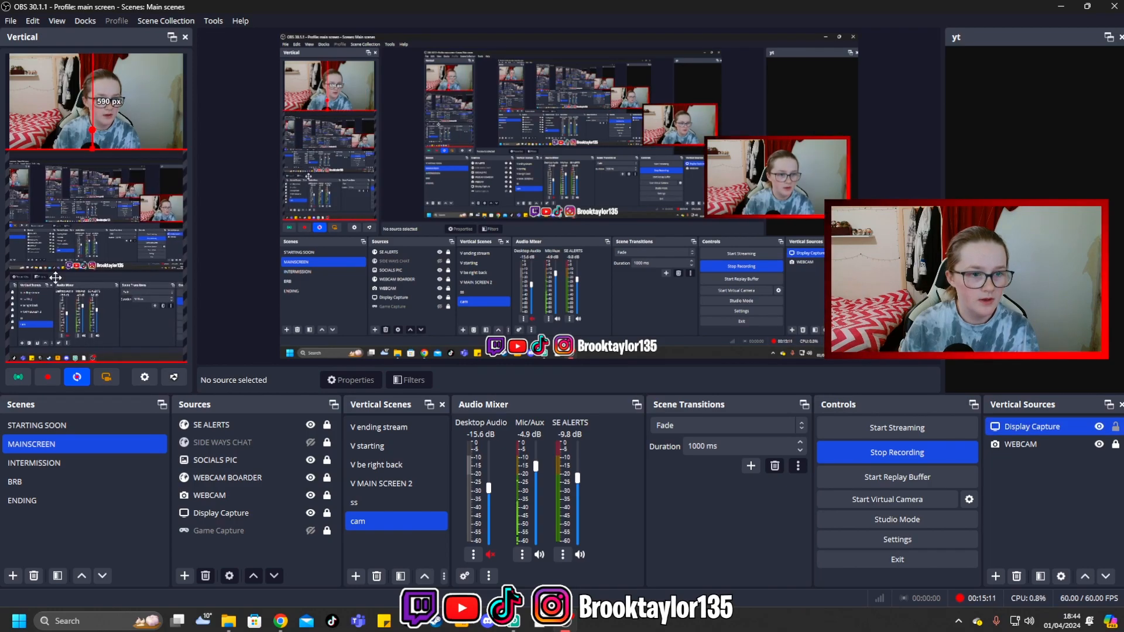
{"action": "left_click_drag", "start_coordinate": [55, 277], "coordinate": [59, 277]}
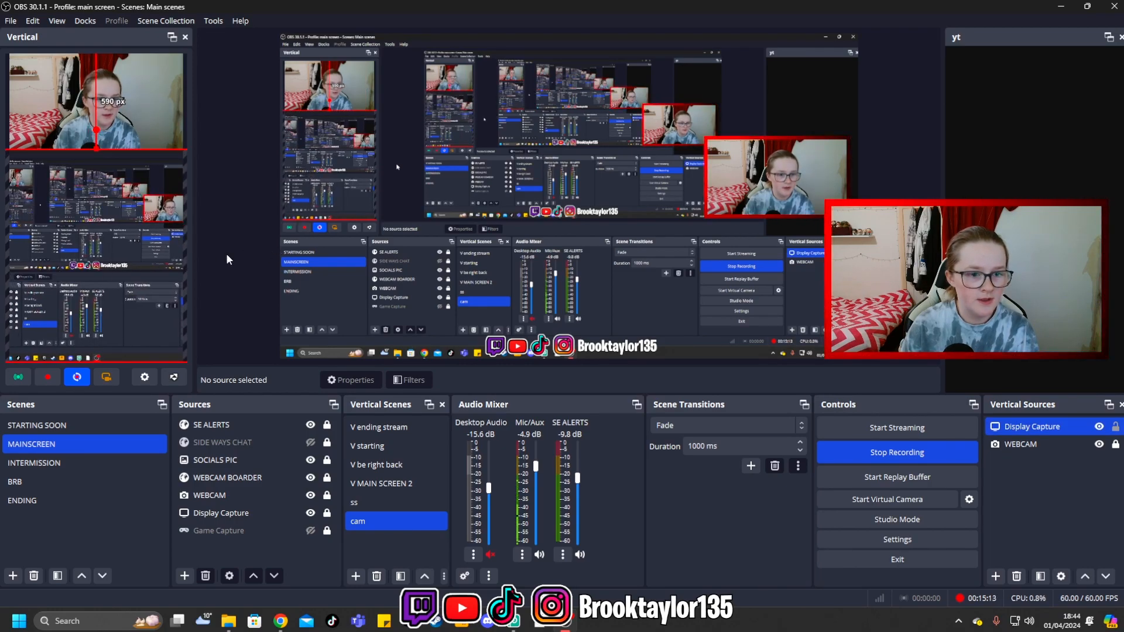
{"action": "left_click", "coordinate": [1115, 427]}
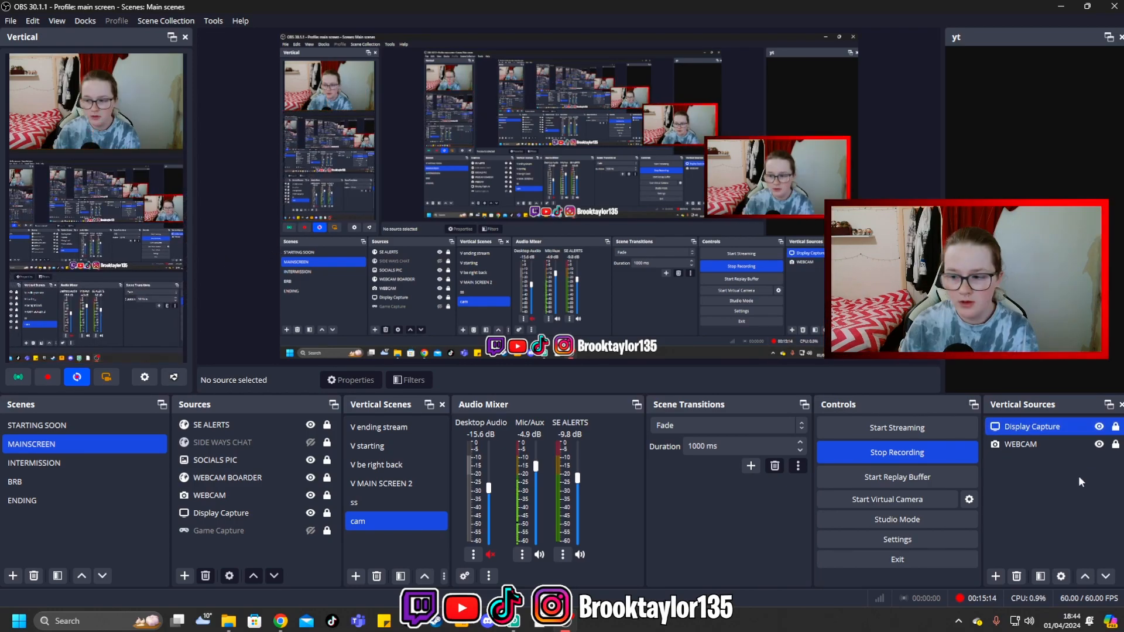
{"action": "left_click", "coordinate": [1076, 477]}
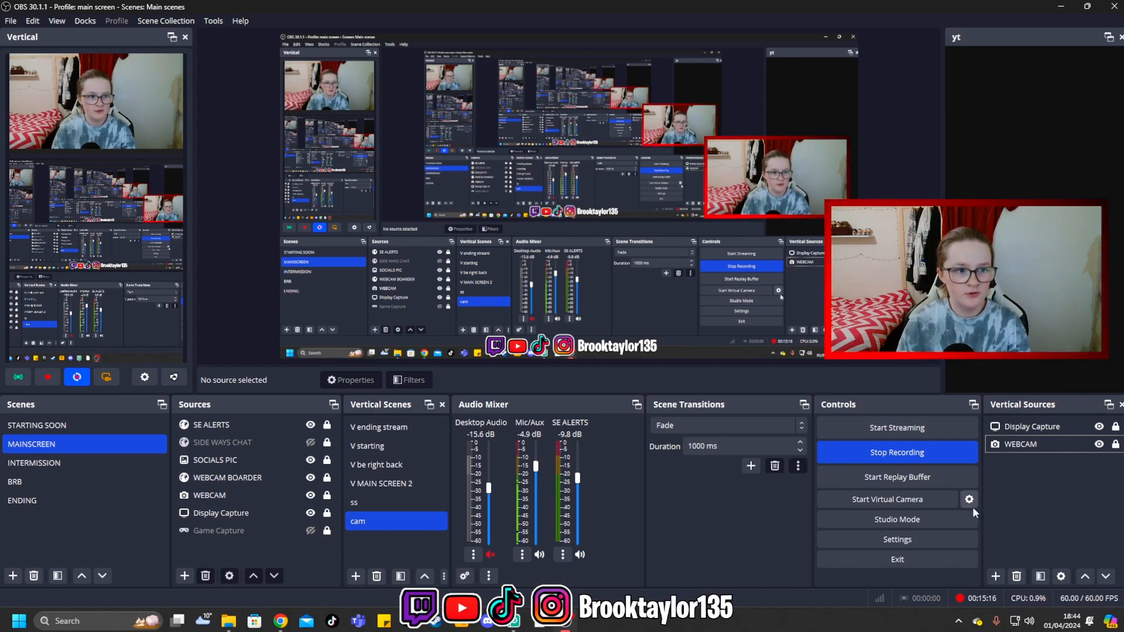